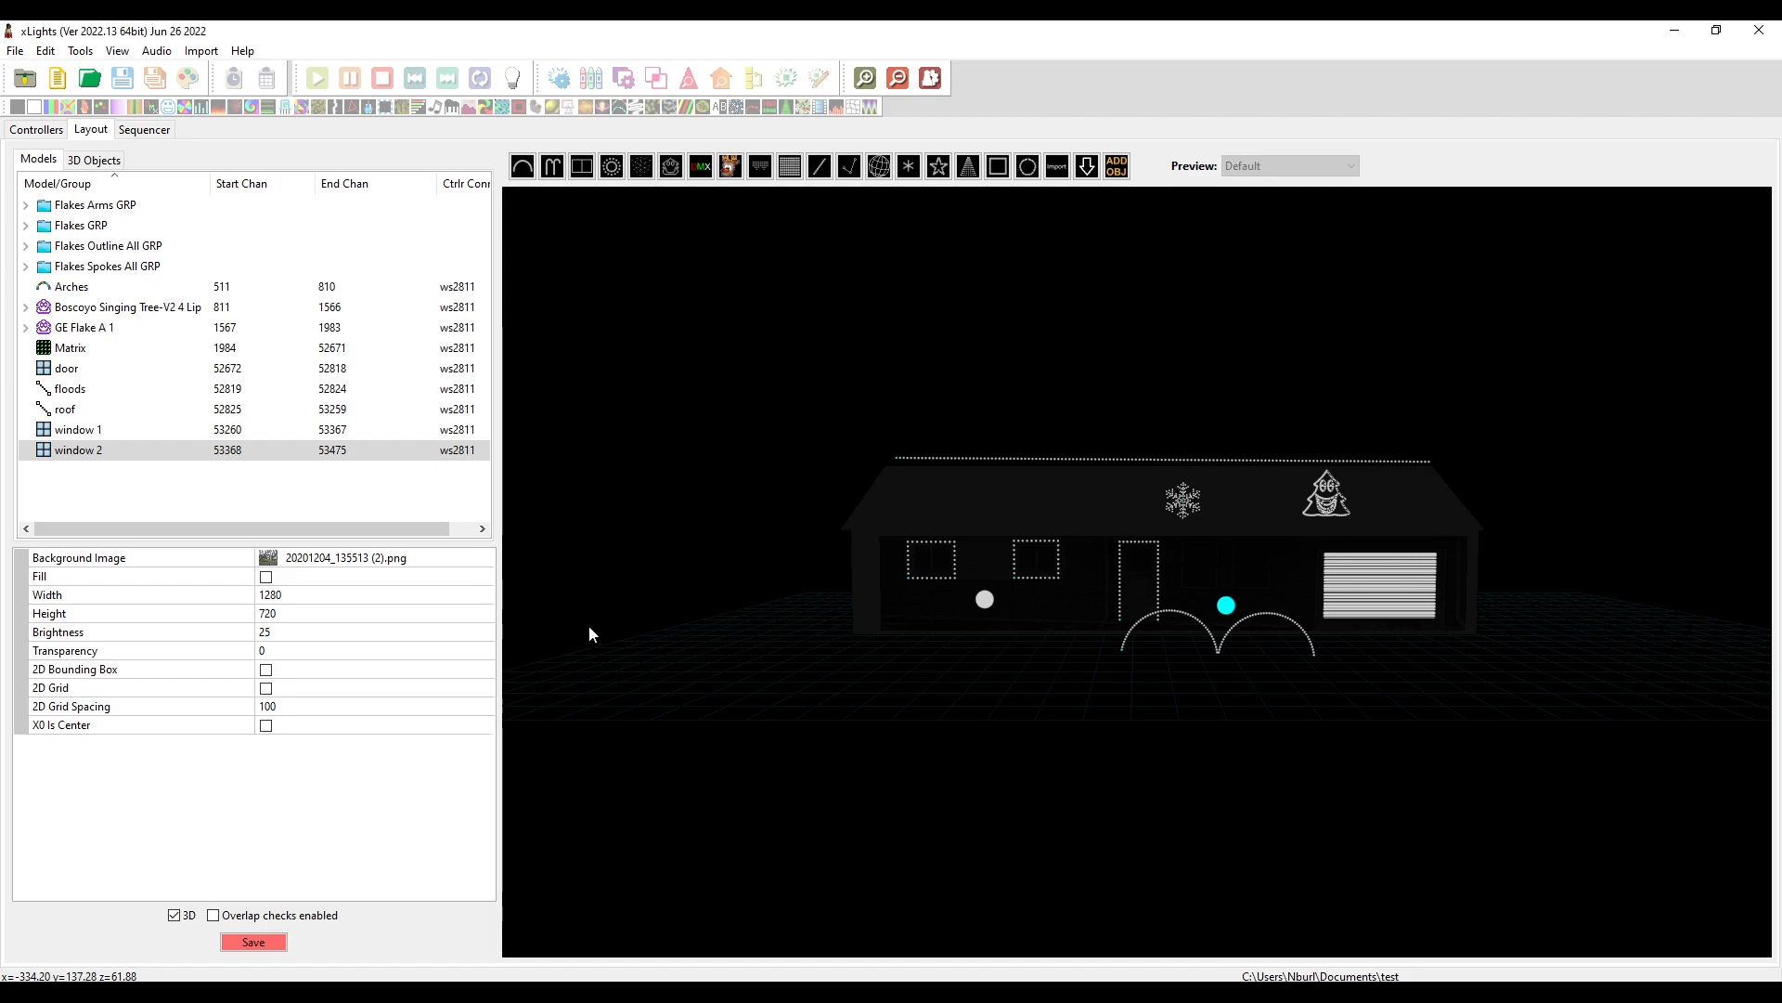
Place a DMX floodlight model in front of the house and move it along the X axis, well away from the house's left side.
click(672, 624)
drag(737, 702, 865, 612)
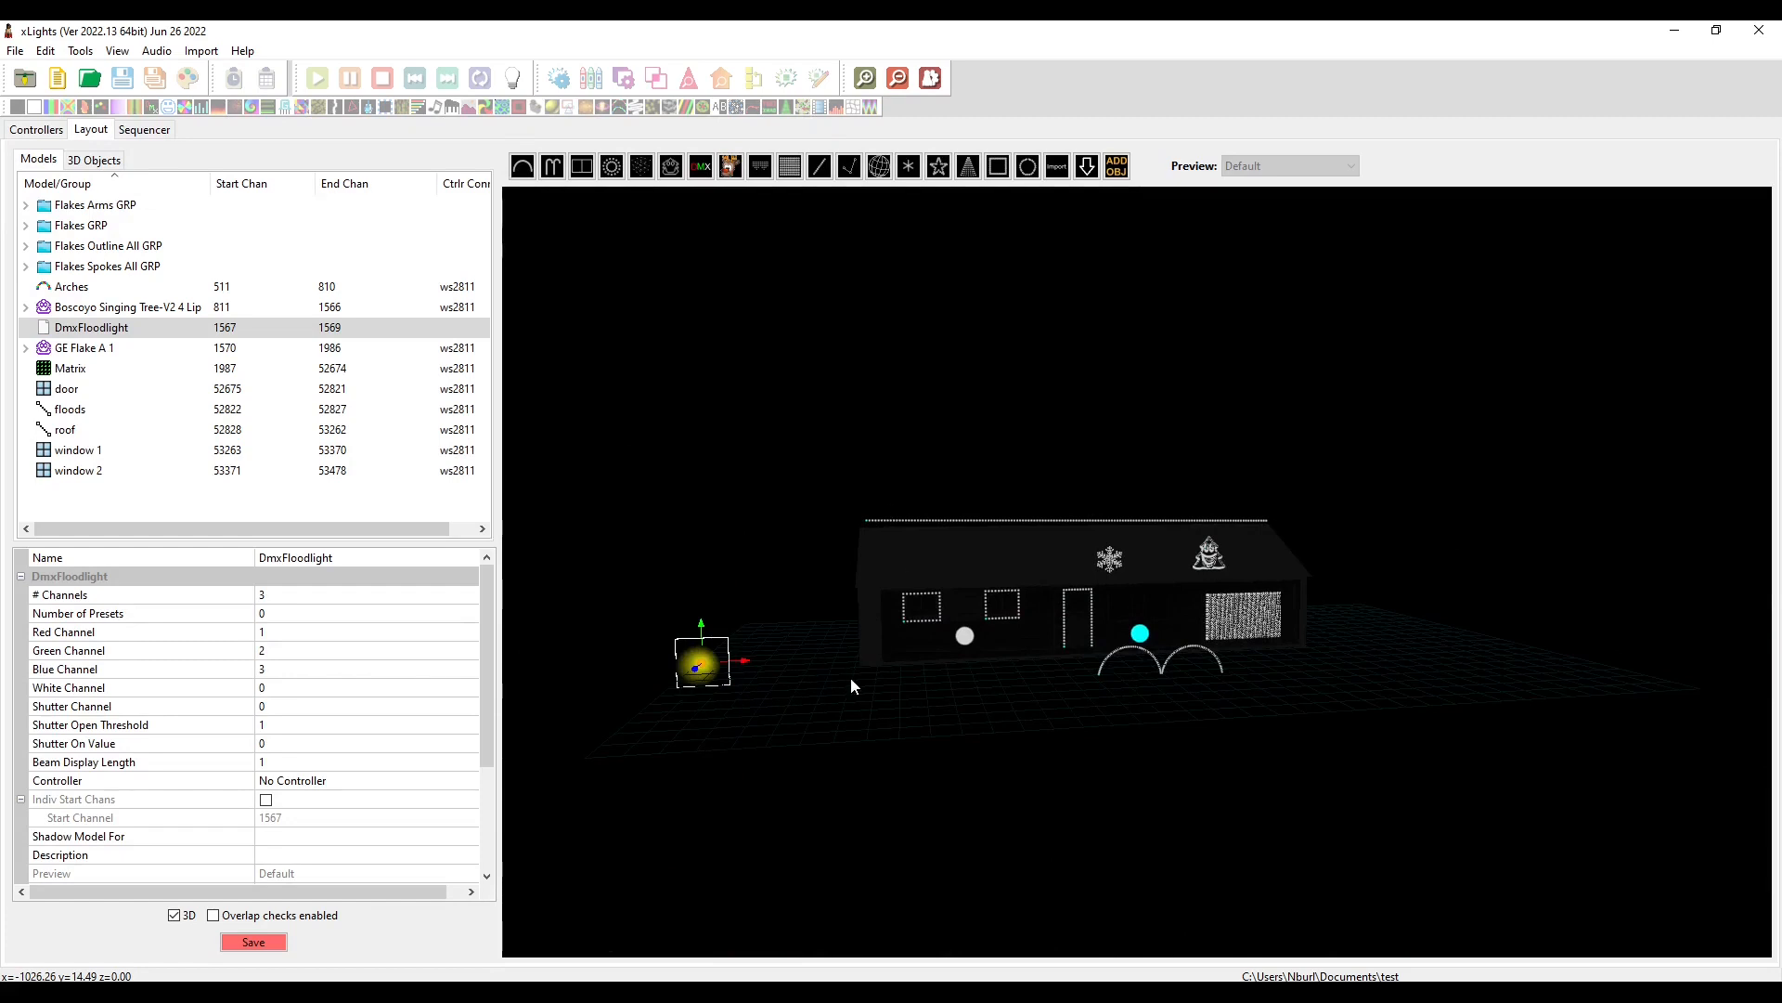
drag(851, 679, 804, 754)
drag(739, 661, 509, 663)
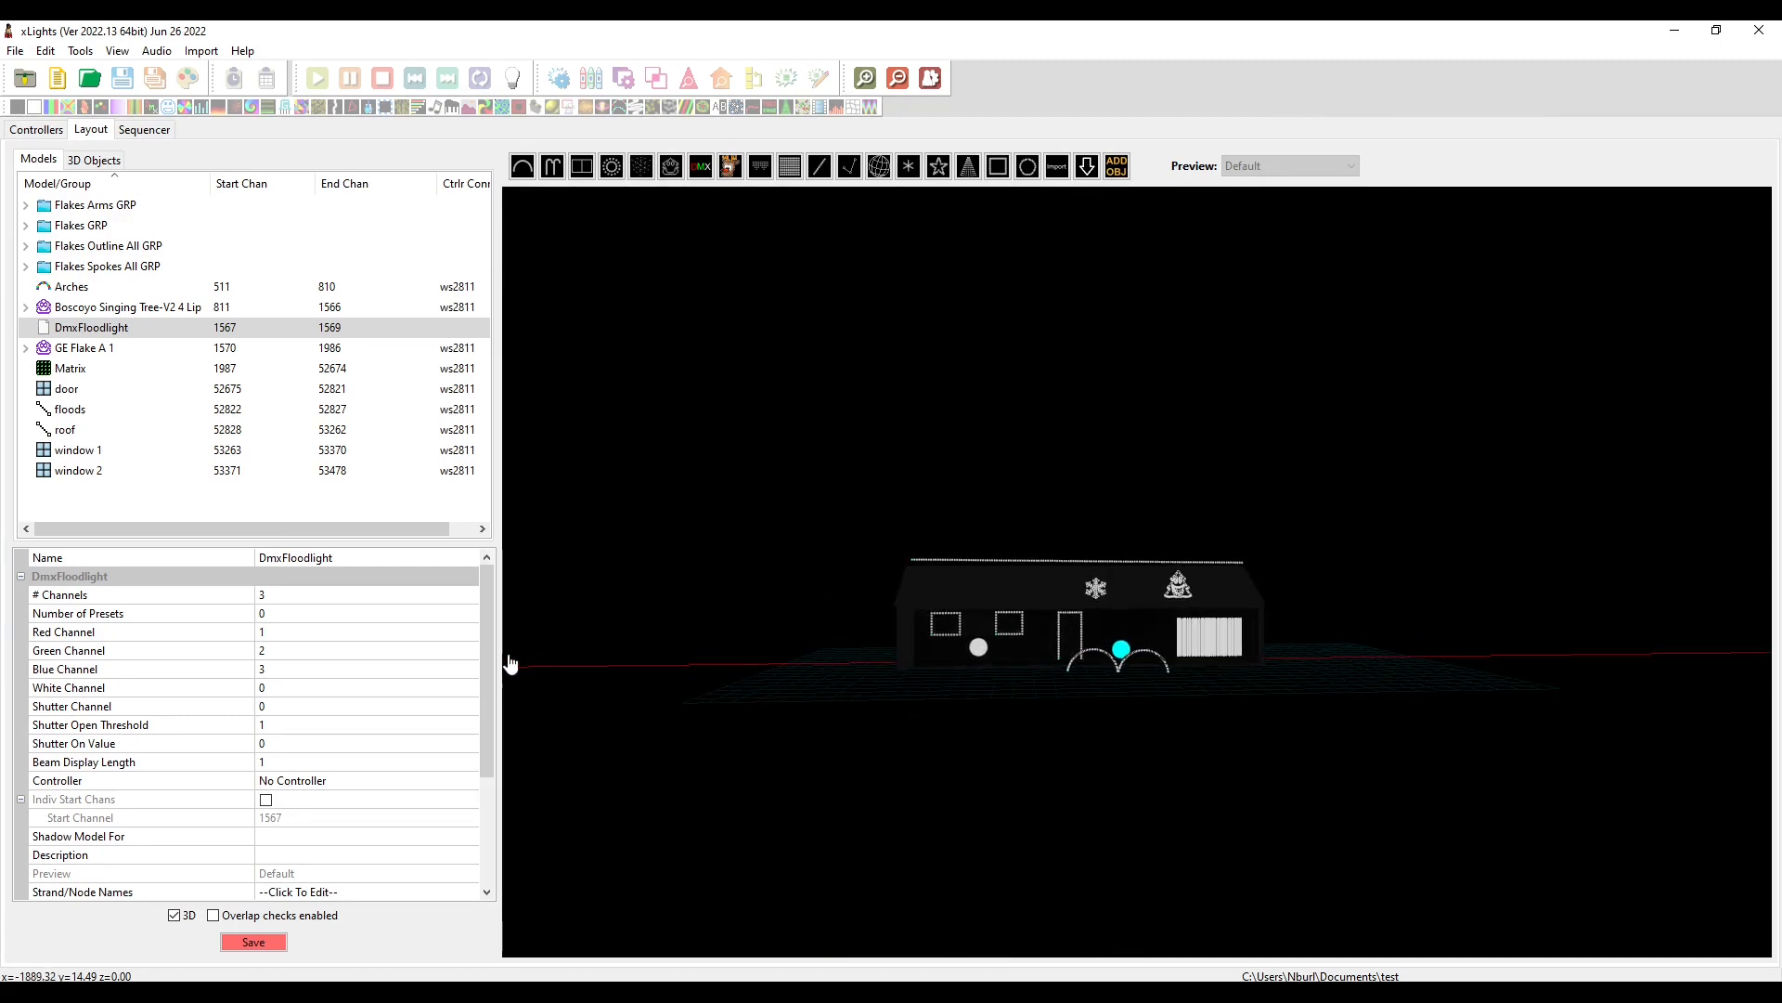
key(ctrl+z)
drag(834, 661, 557, 682)
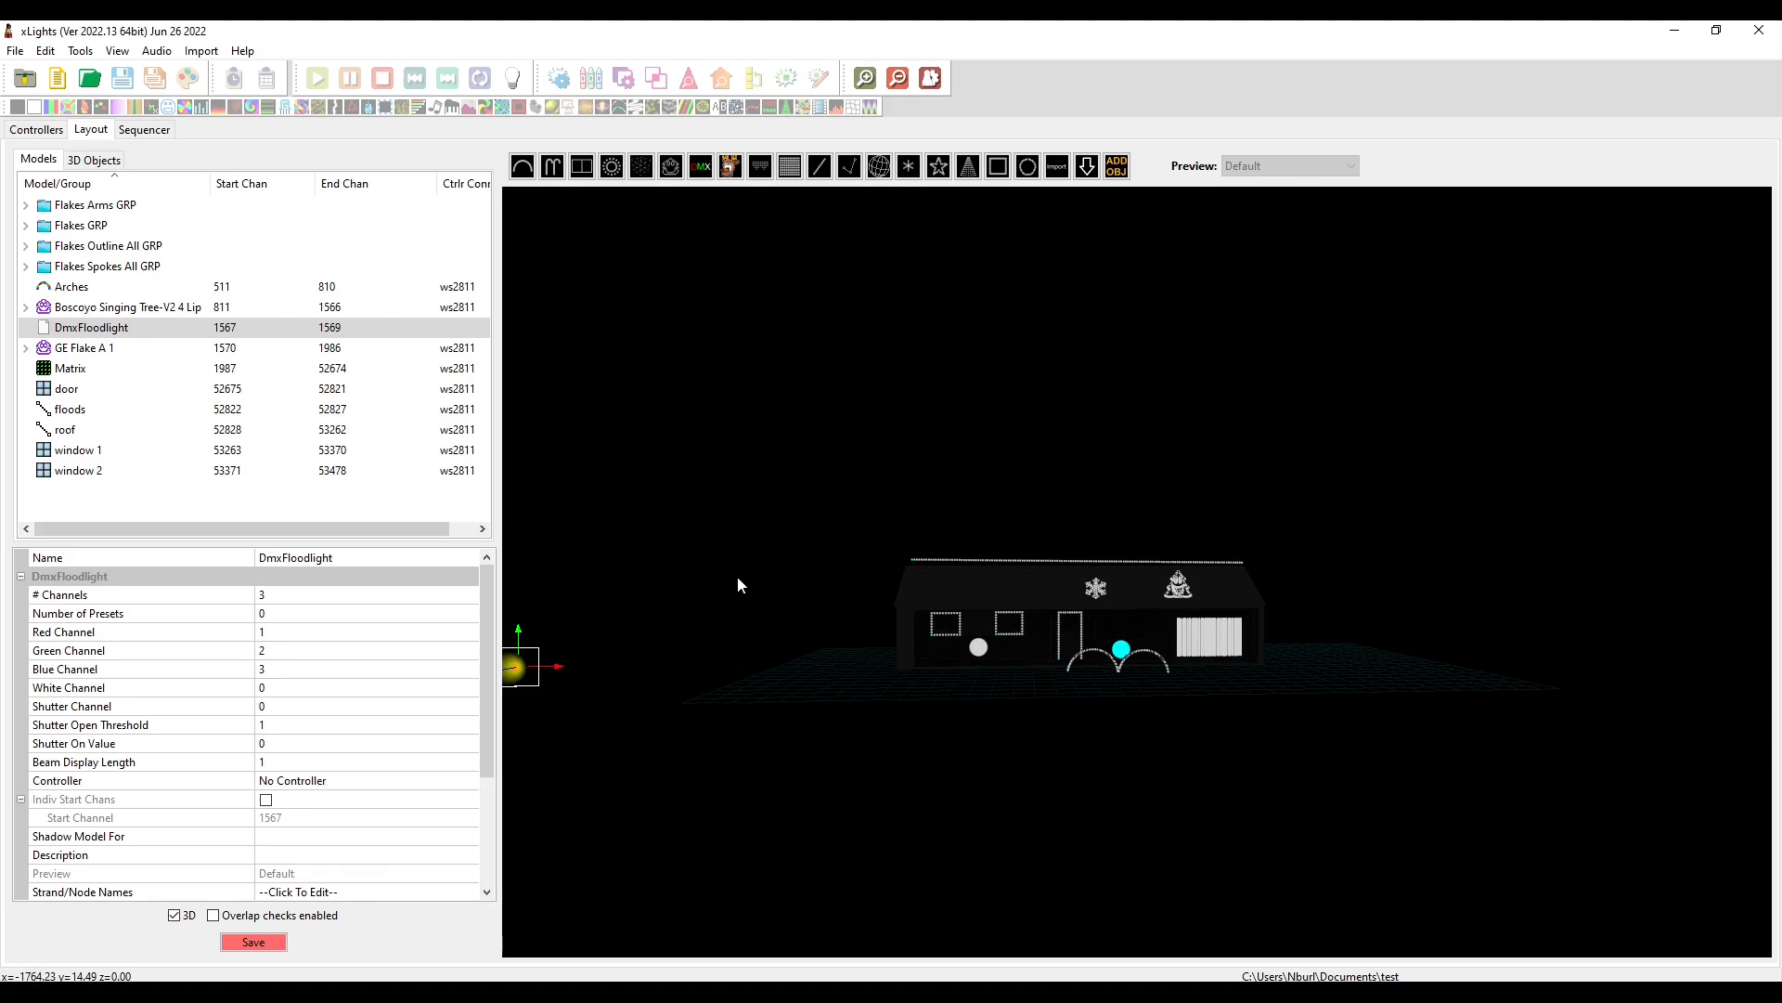
right_click(1154, 839)
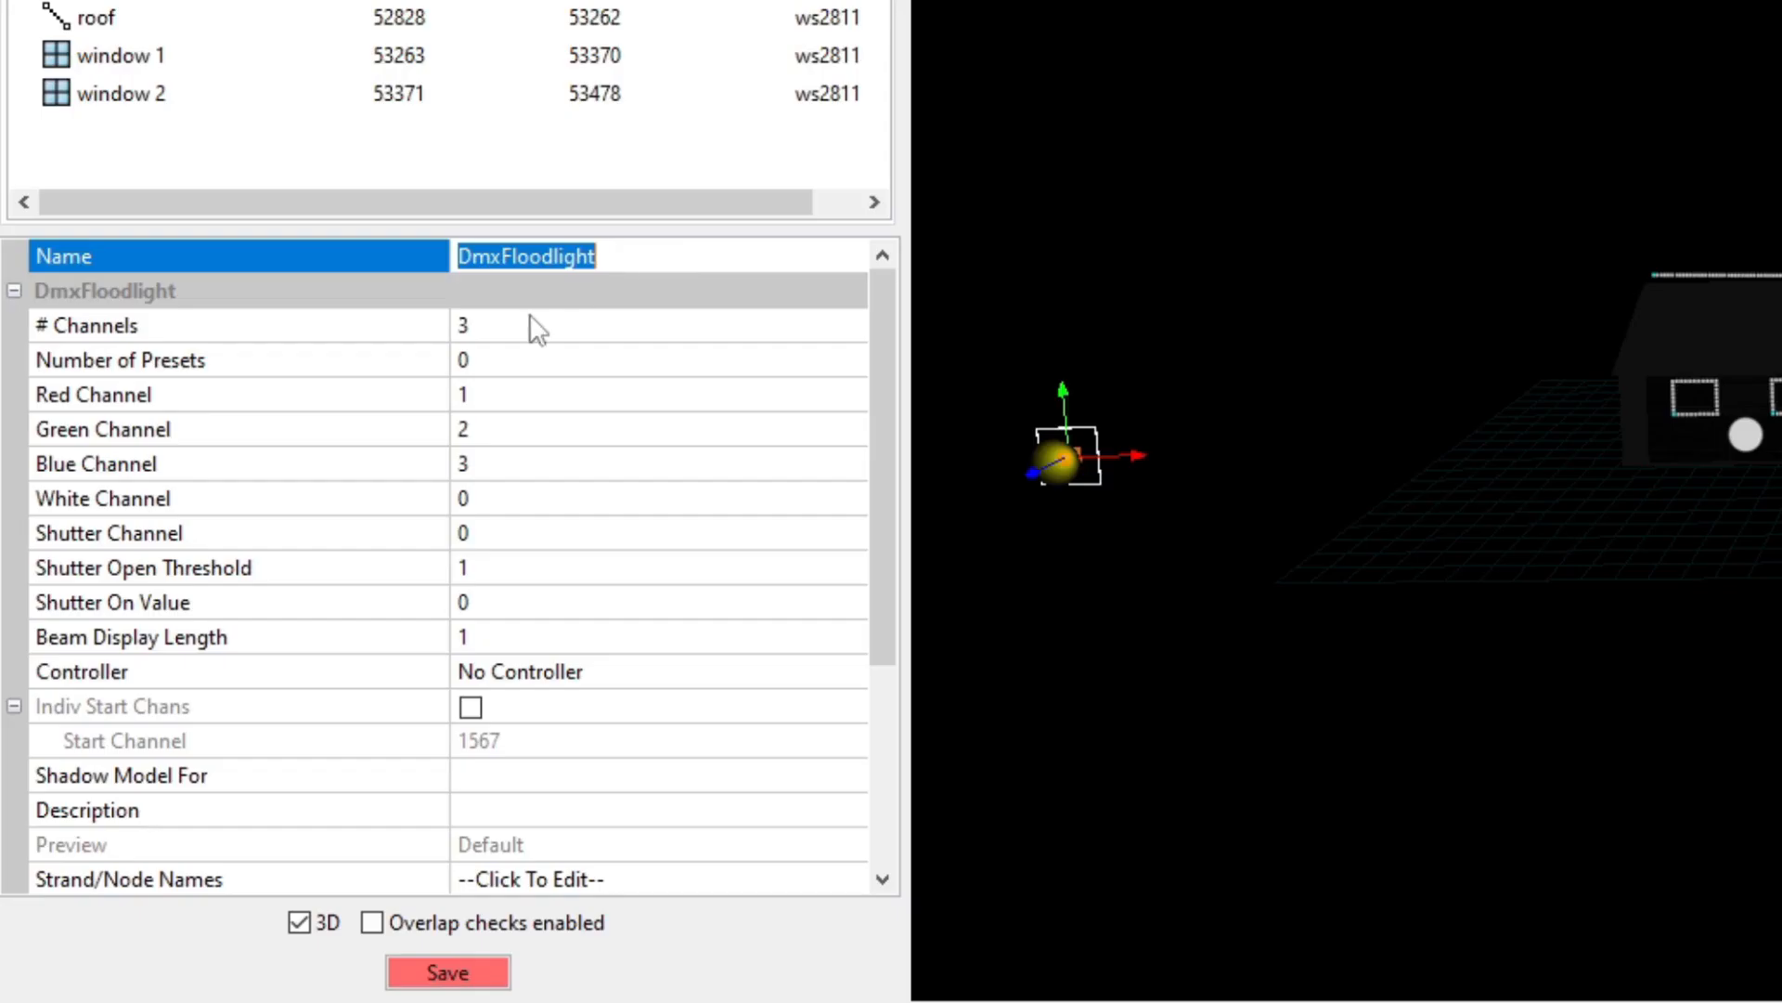
Rename the DMX floodlight model as "bracelets signal".
click(376, 560)
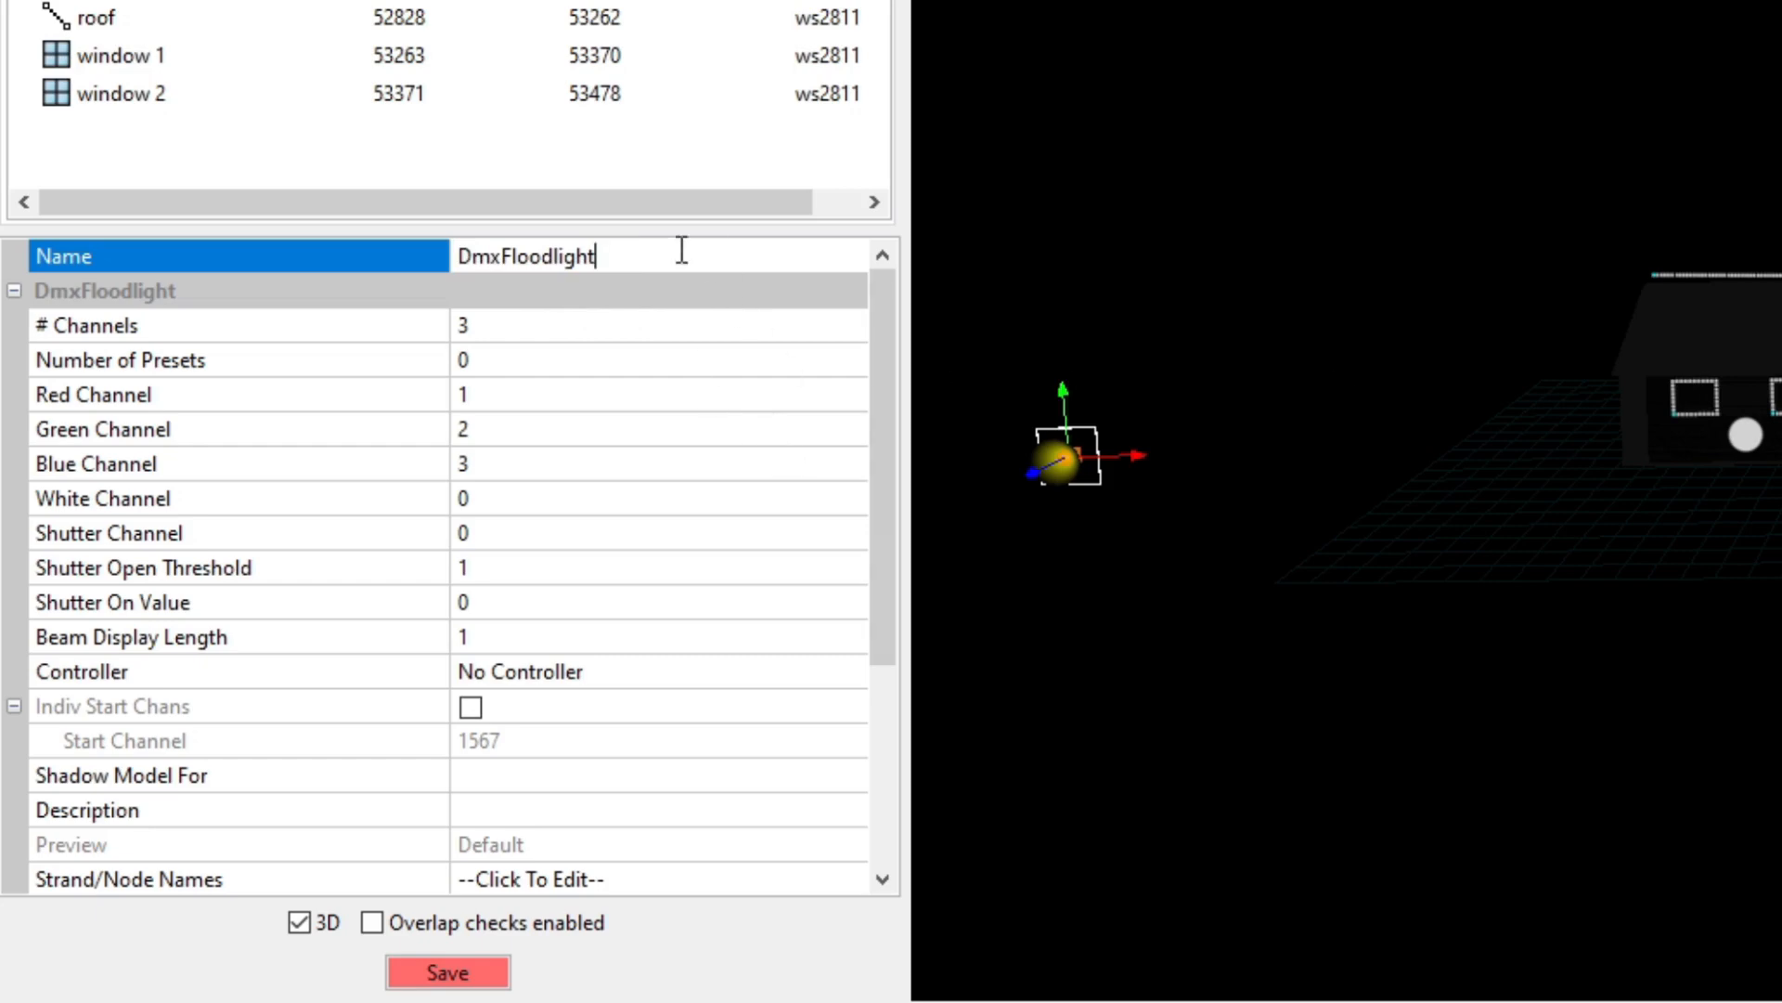
drag(678, 252, 459, 258)
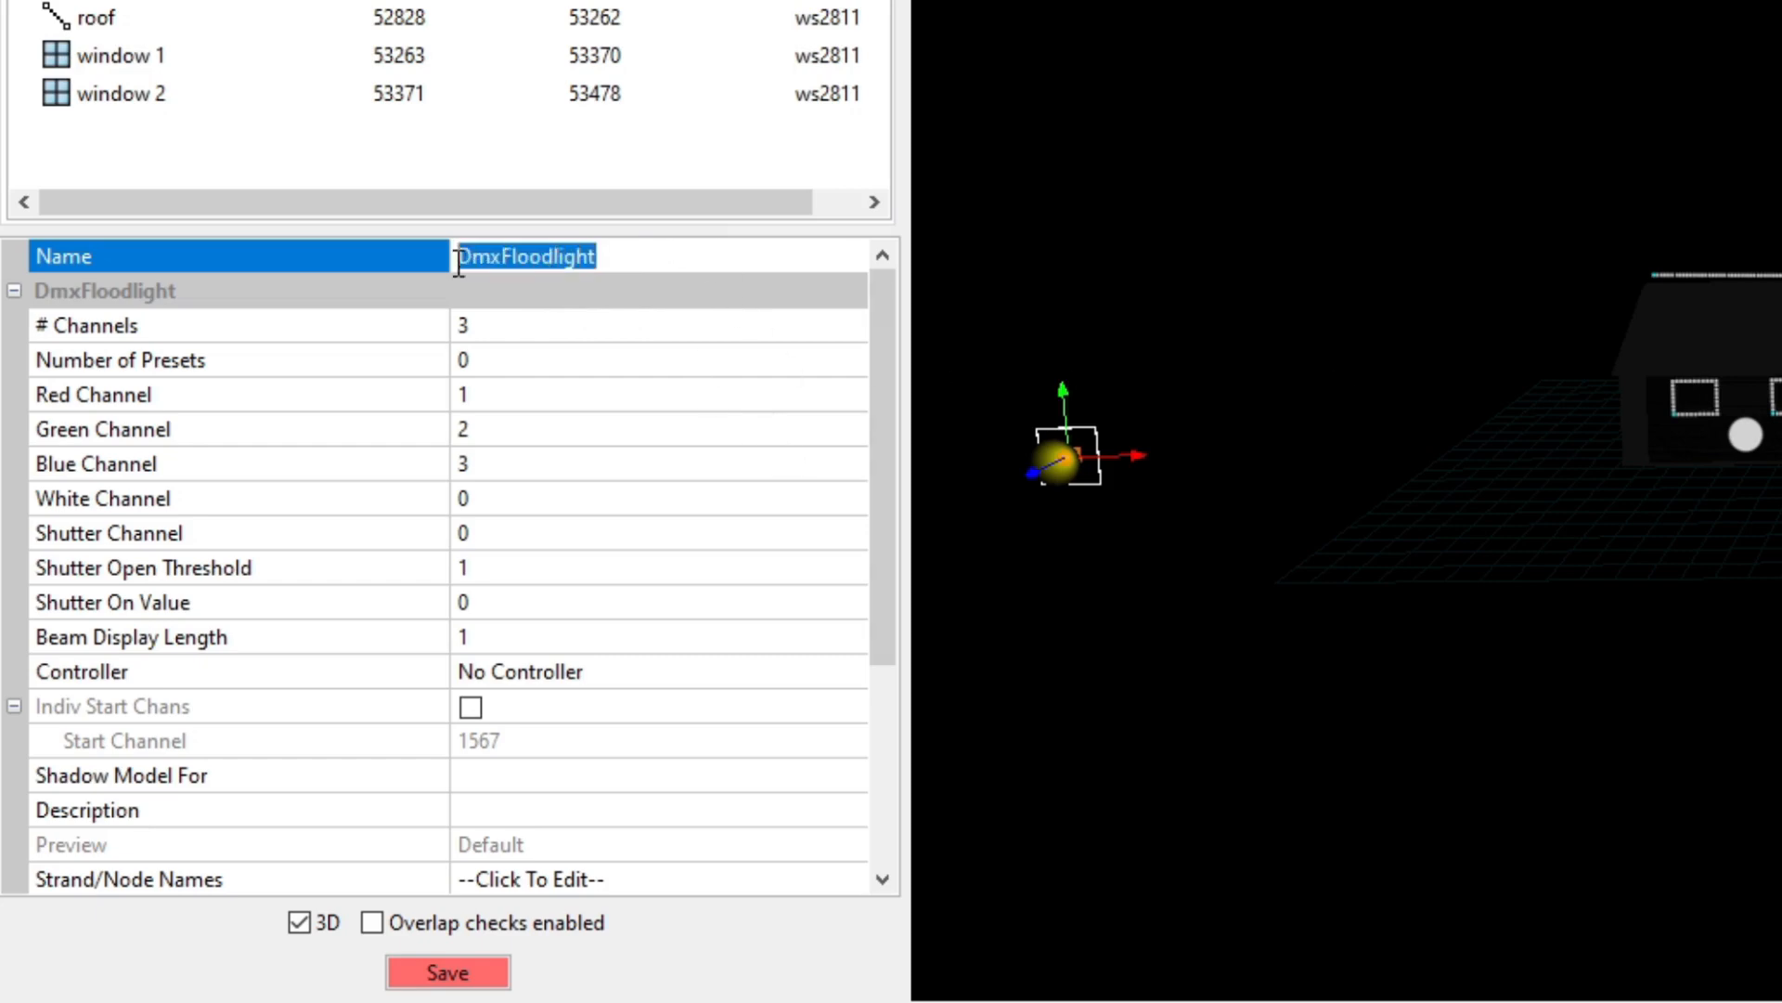
click(681, 256)
drag(682, 256, 418, 239)
text(bracelets signal)
key(Return)
Set the floodlight's number of channels to 2, and its red, green and blue channels and beam display length to 0.
click(478, 334)
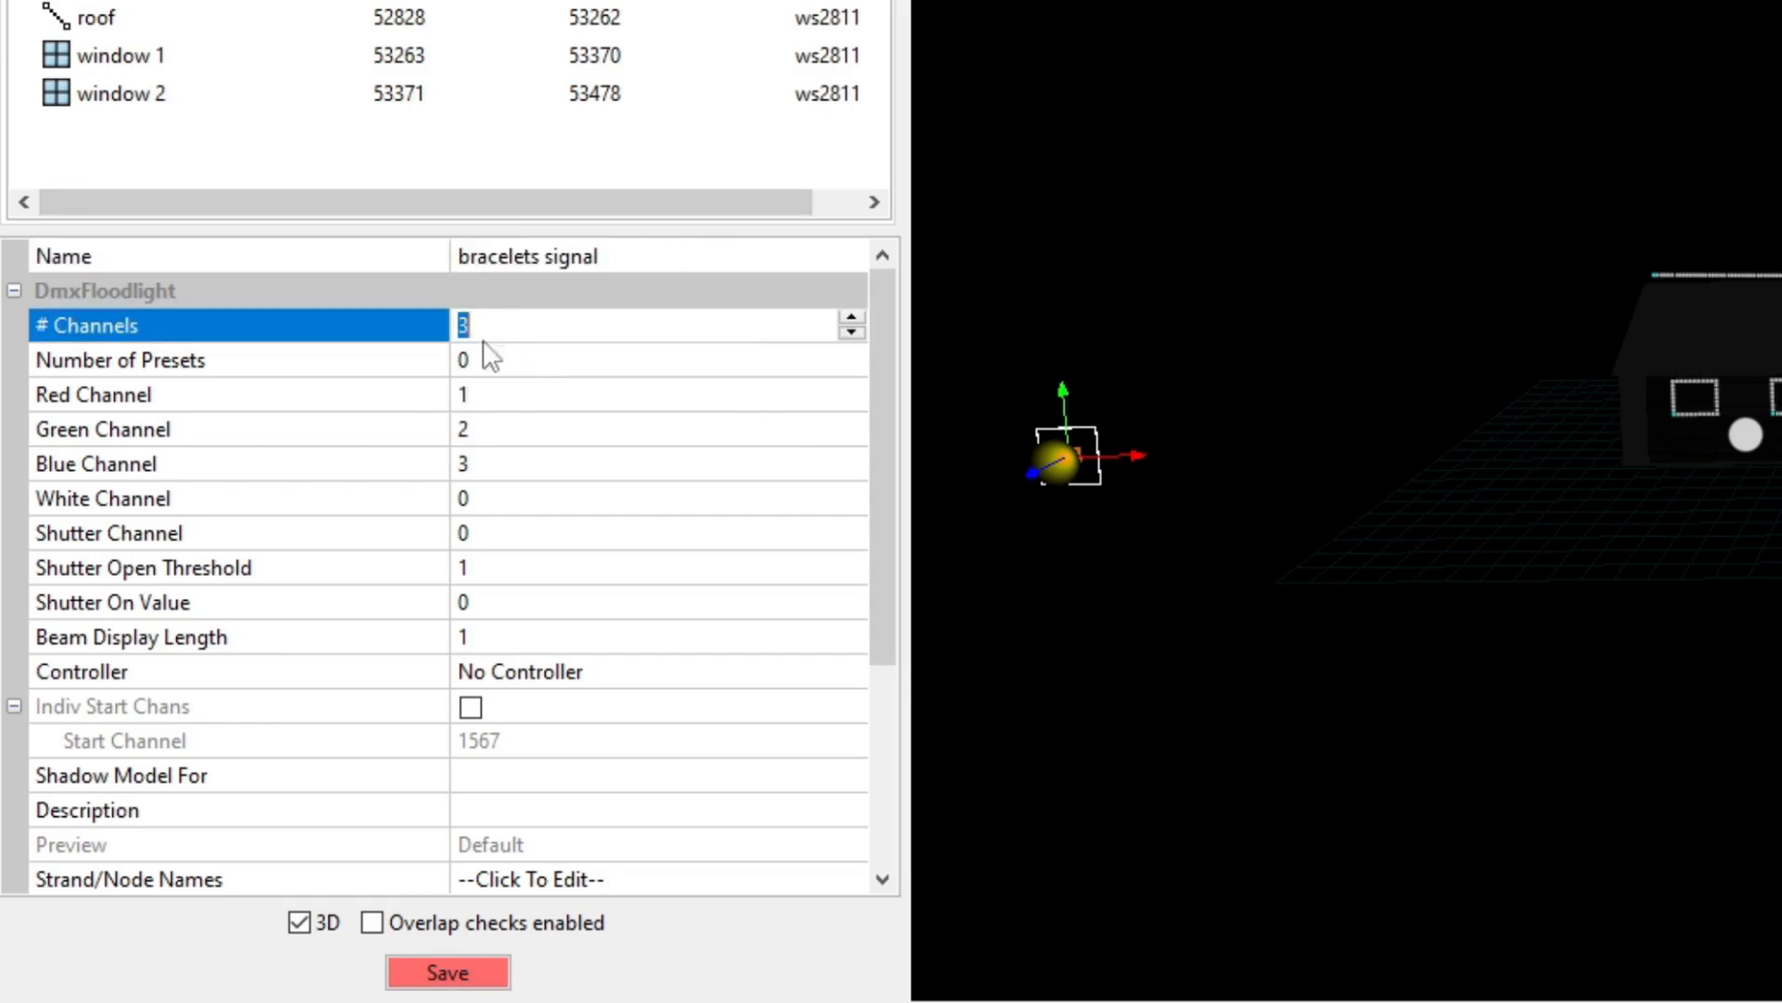
text(2)
click(478, 394)
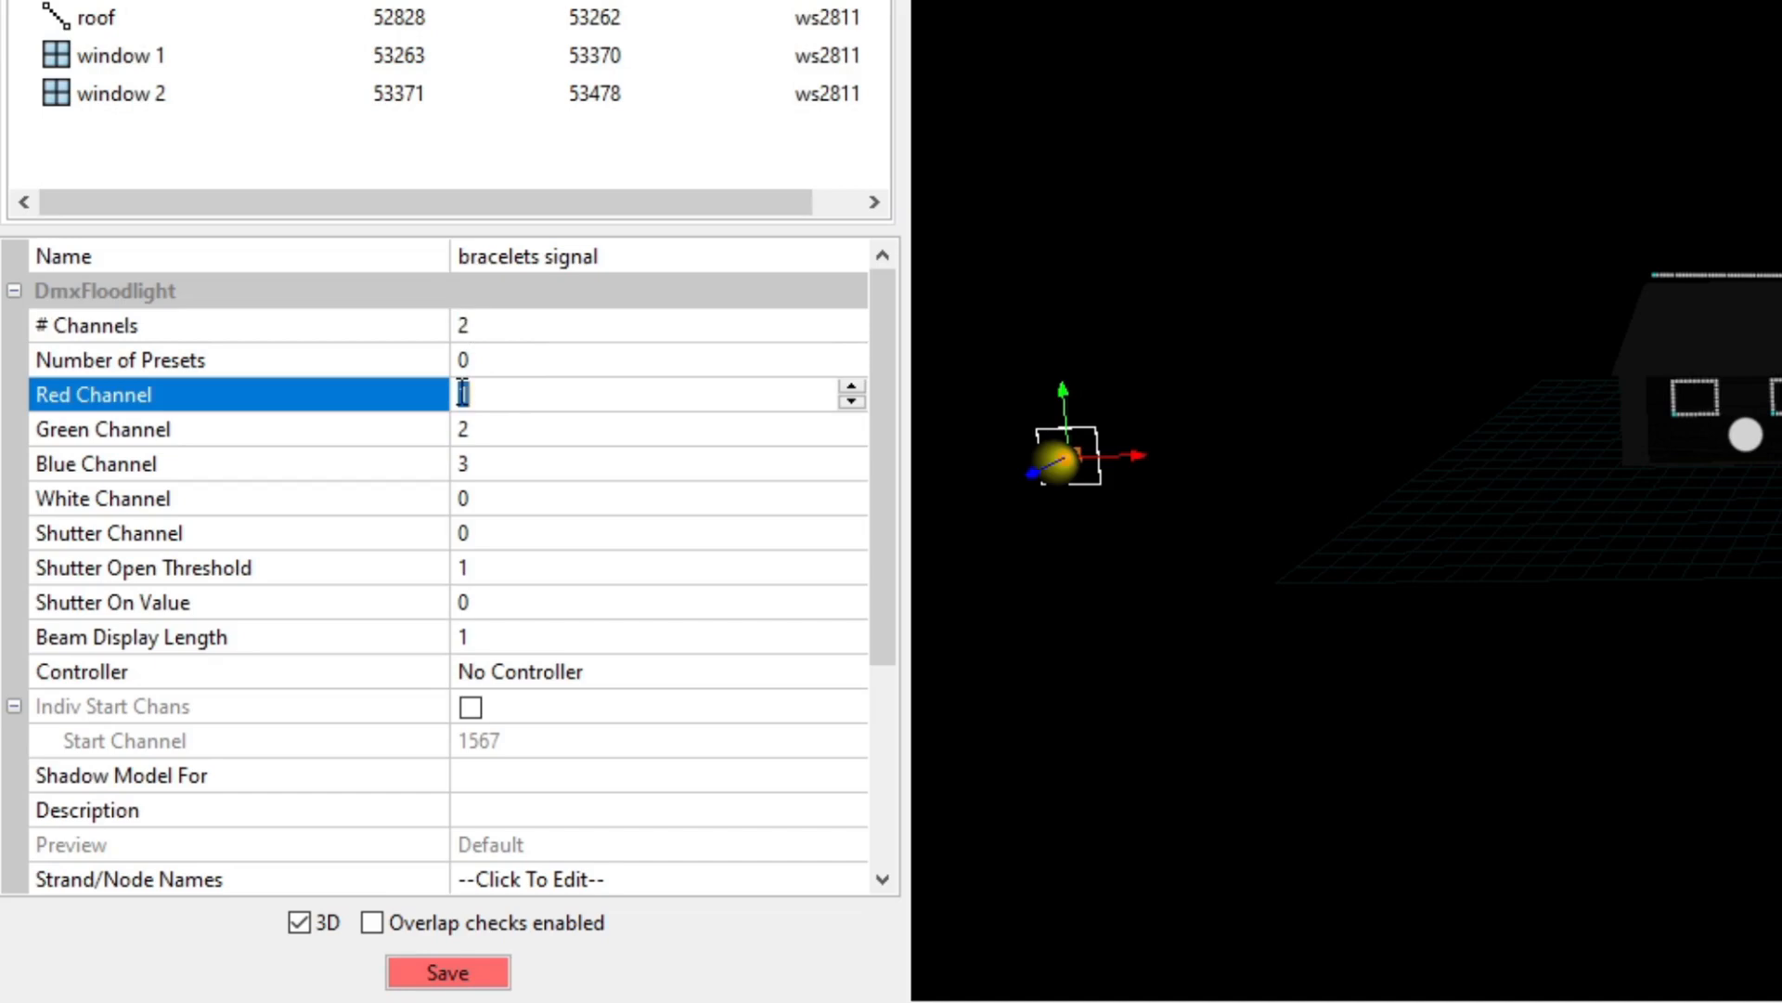
text(0)
click(529, 435)
text(0)
click(488, 488)
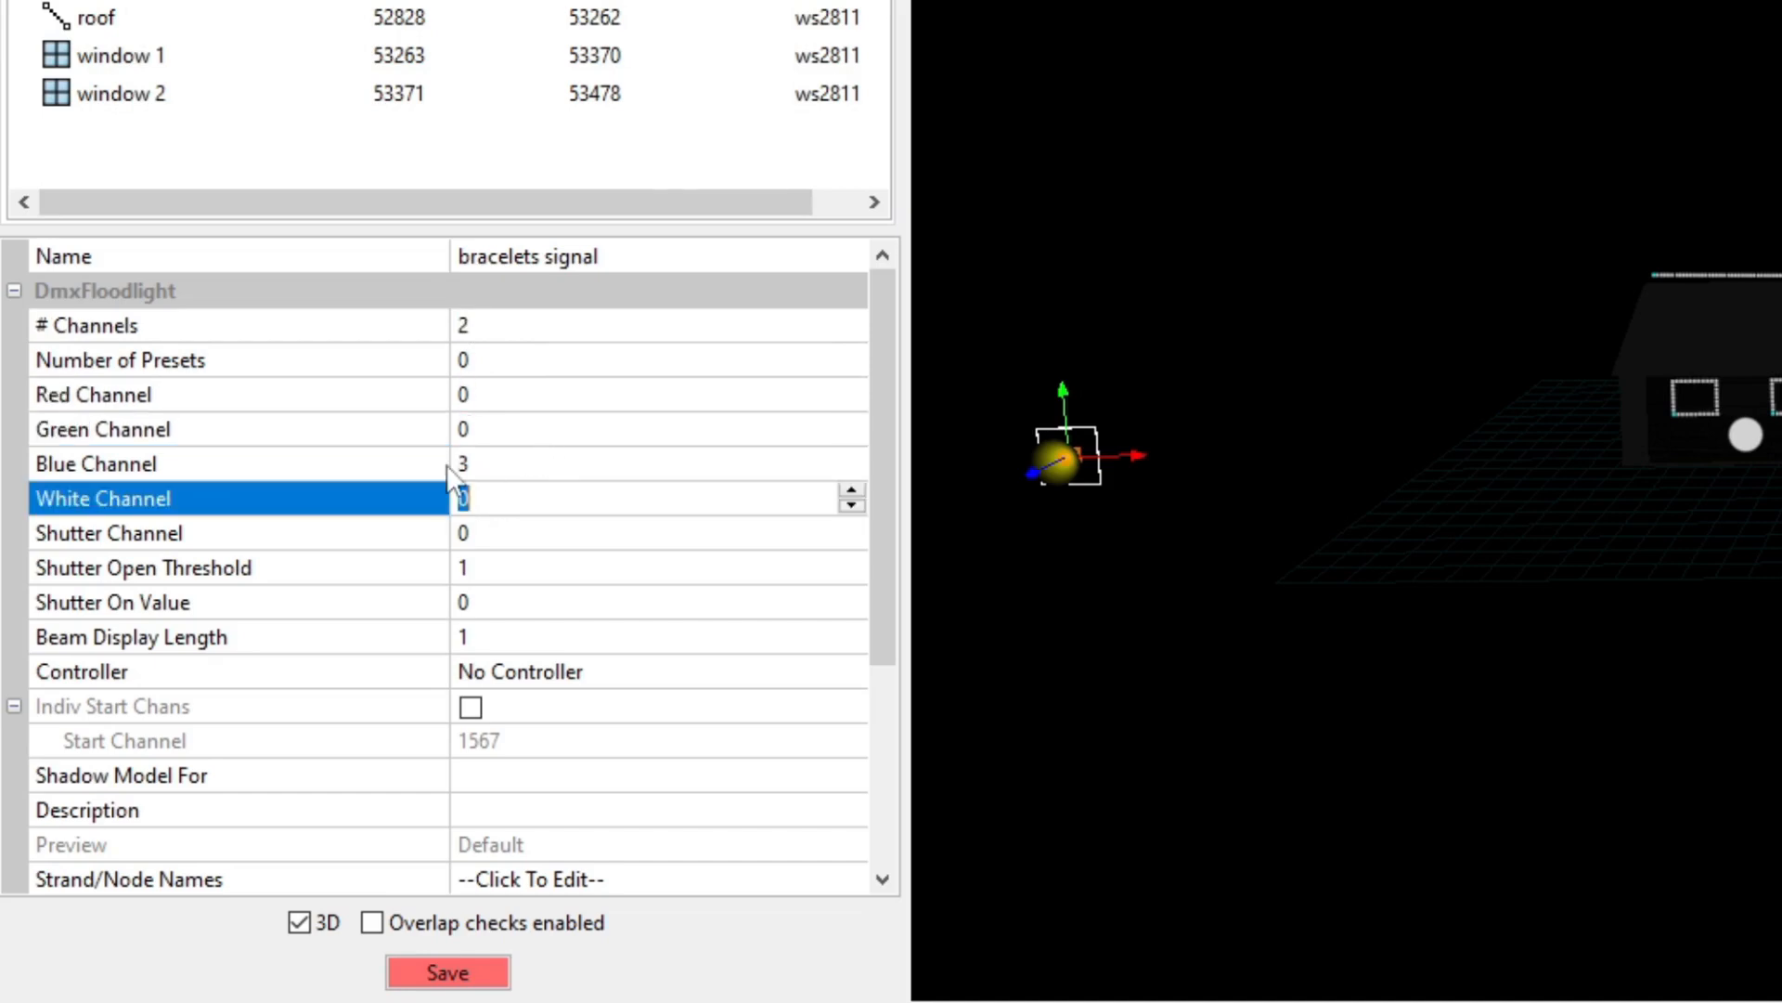
click(468, 464)
text(0)
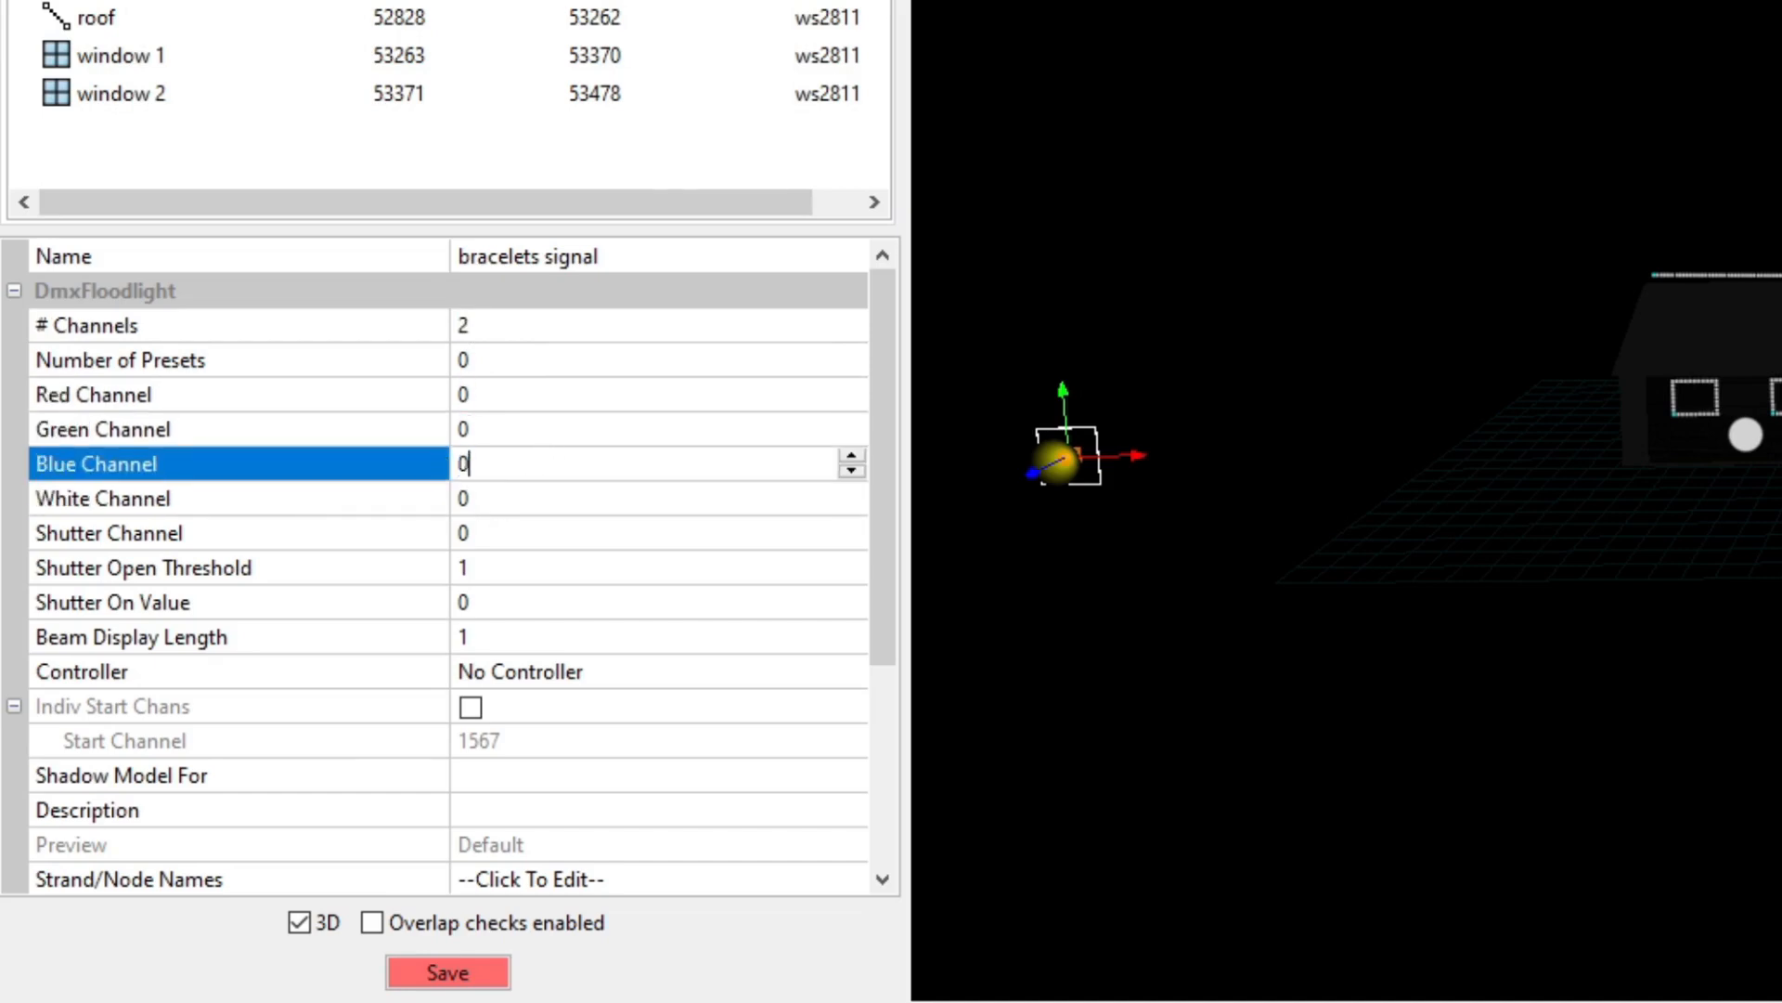
click(469, 636)
text(0)
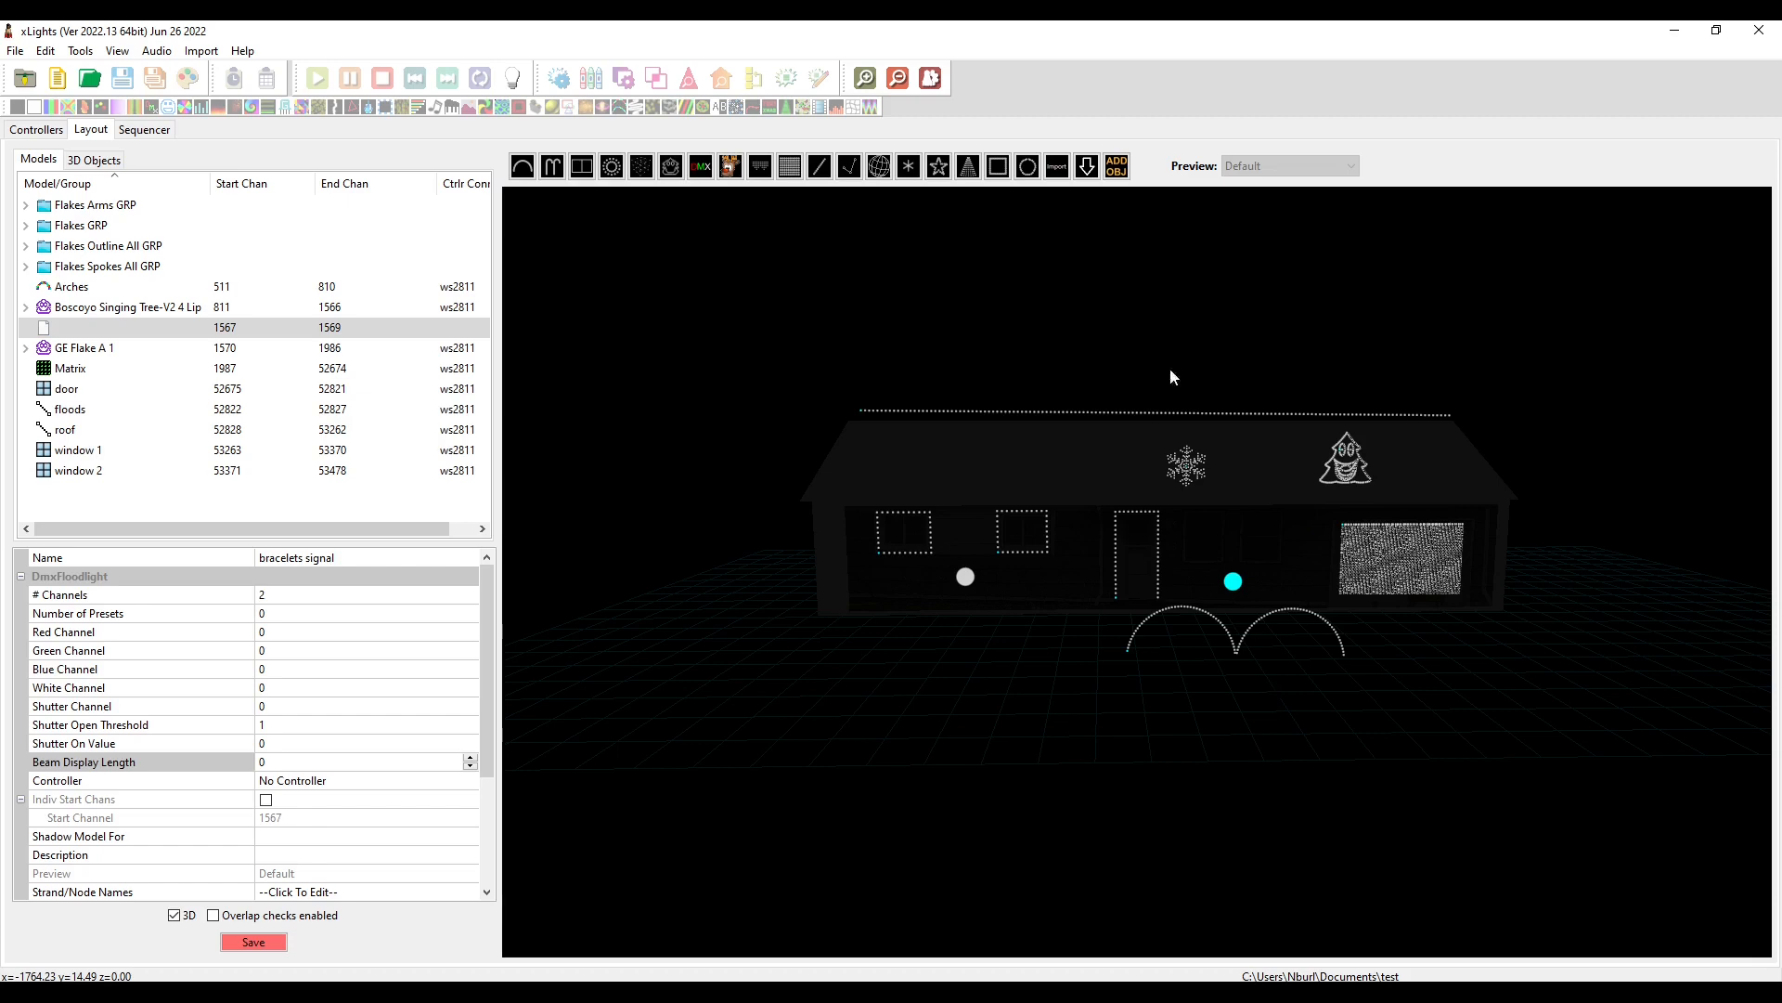
Draw a horizontal Single Line model on the ground in front of the house's left end.
click(1266, 719)
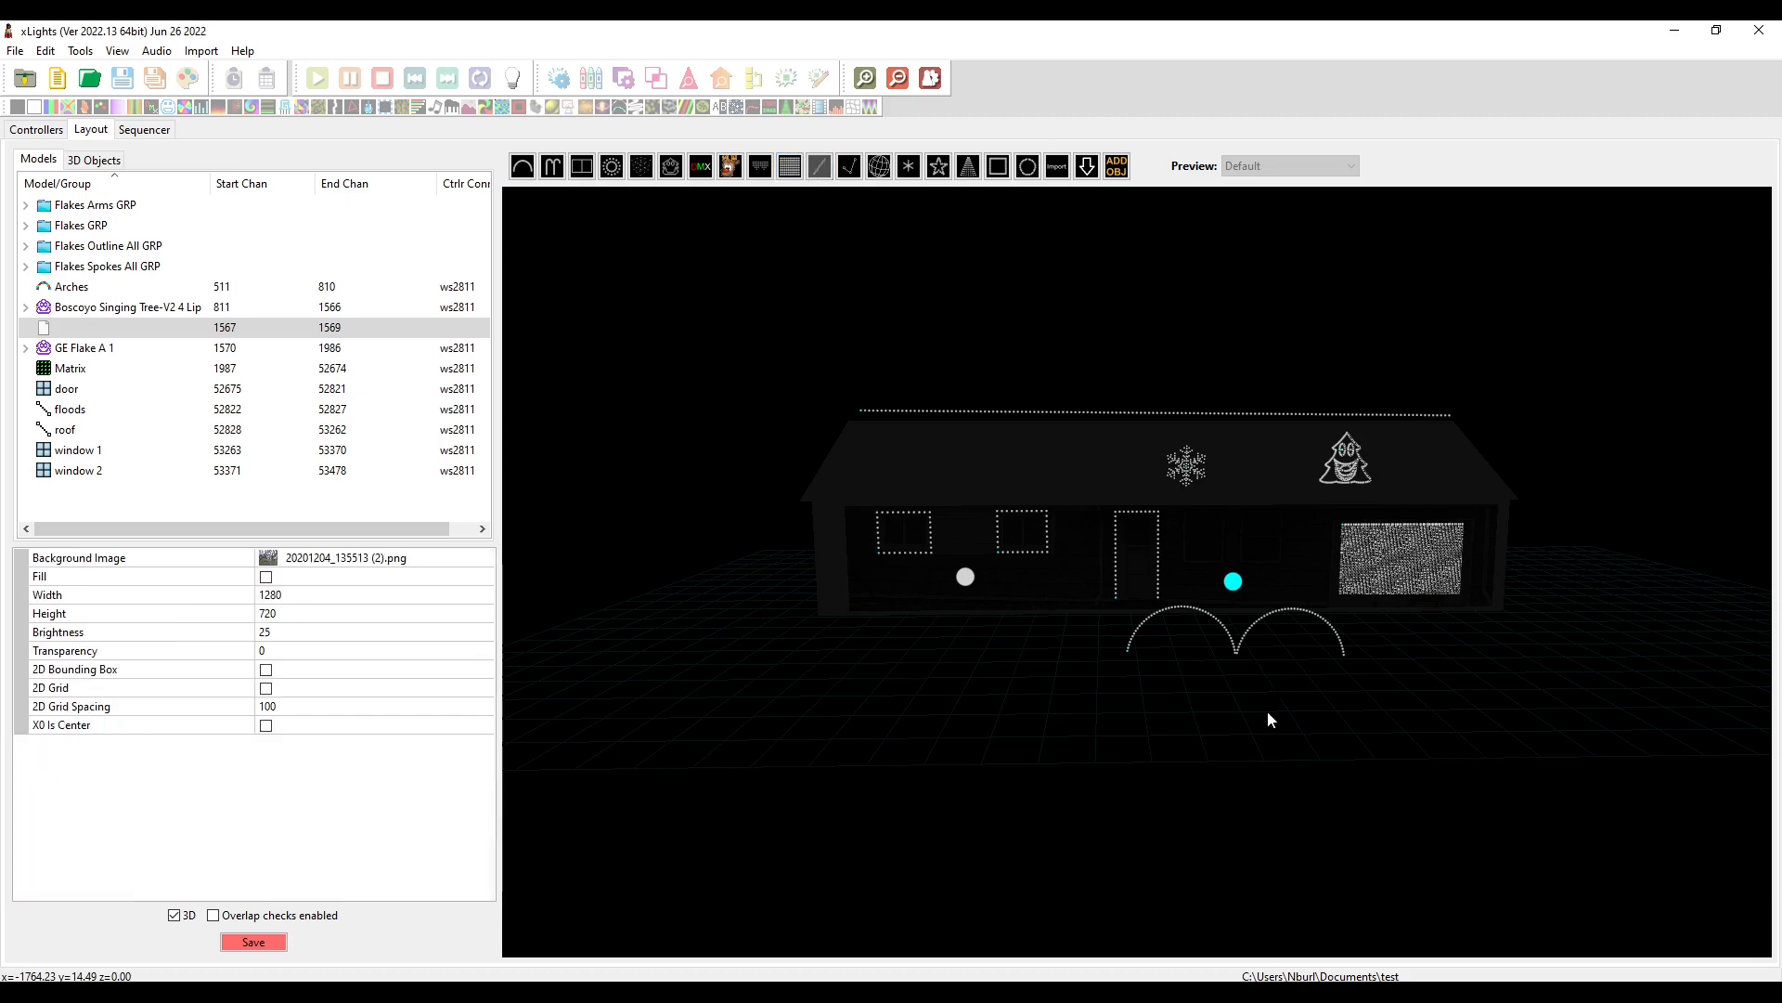
click(819, 167)
click(694, 661)
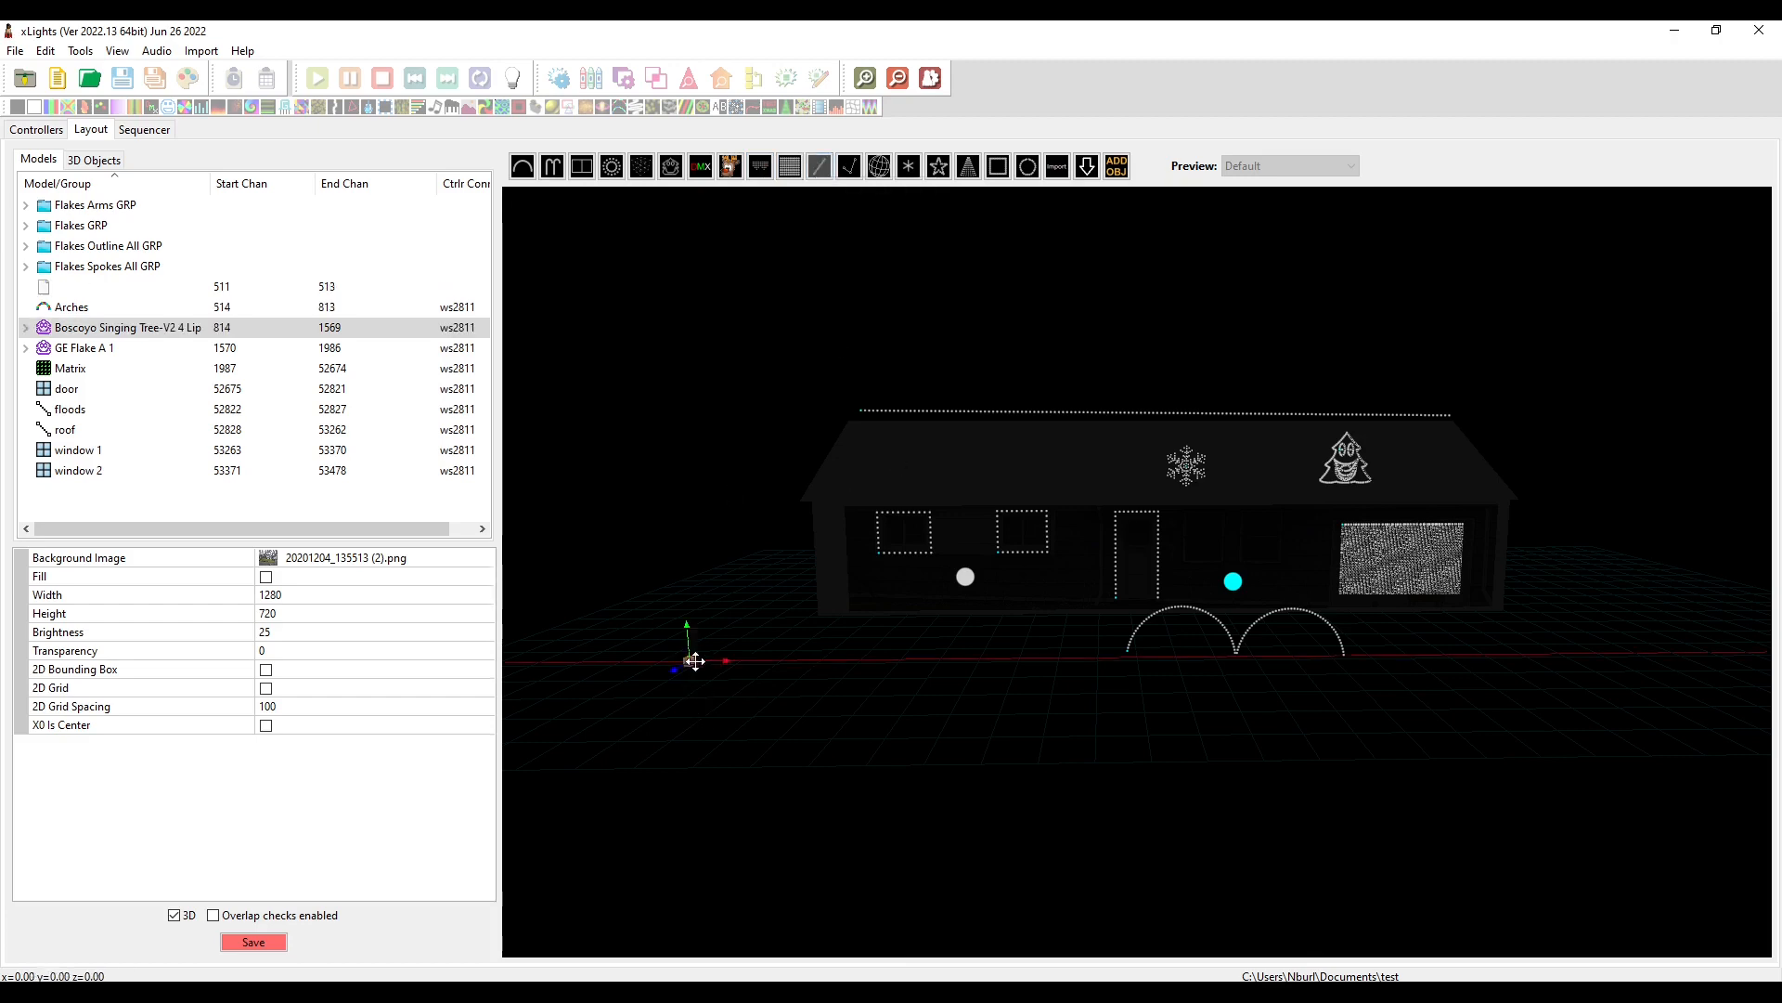
drag(694, 661, 950, 659)
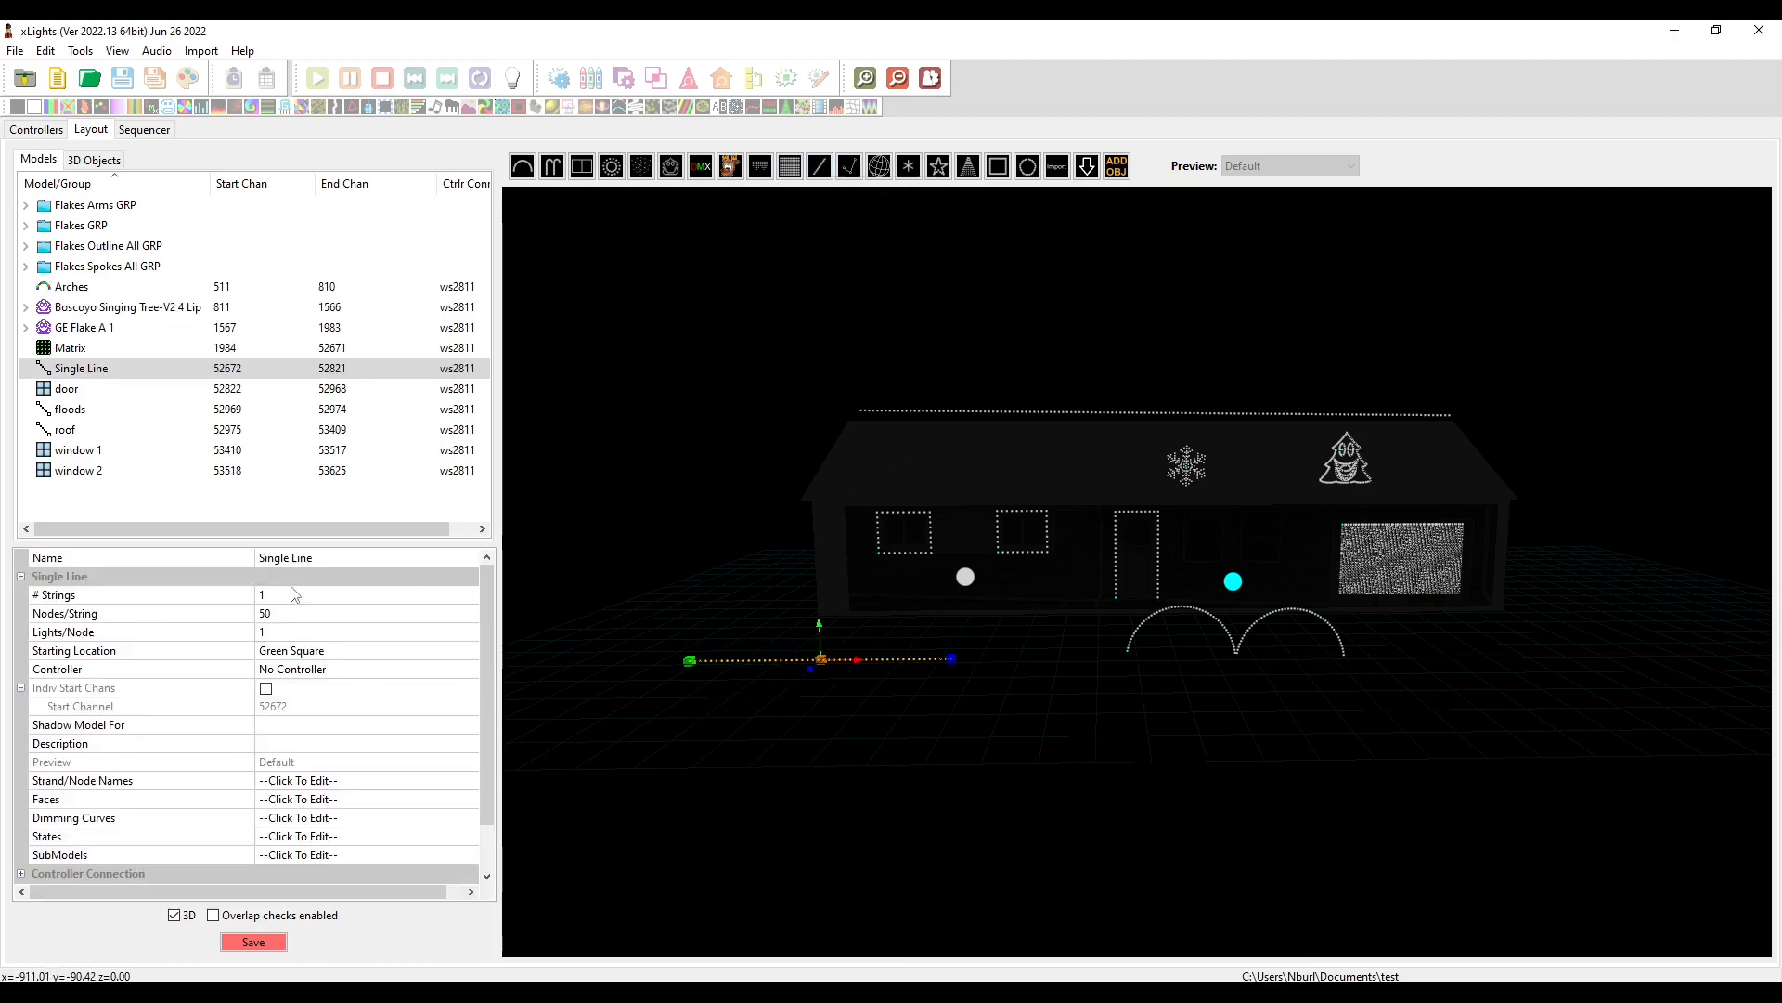
Set the single line to 1 node per string.
mouse_move(281, 597)
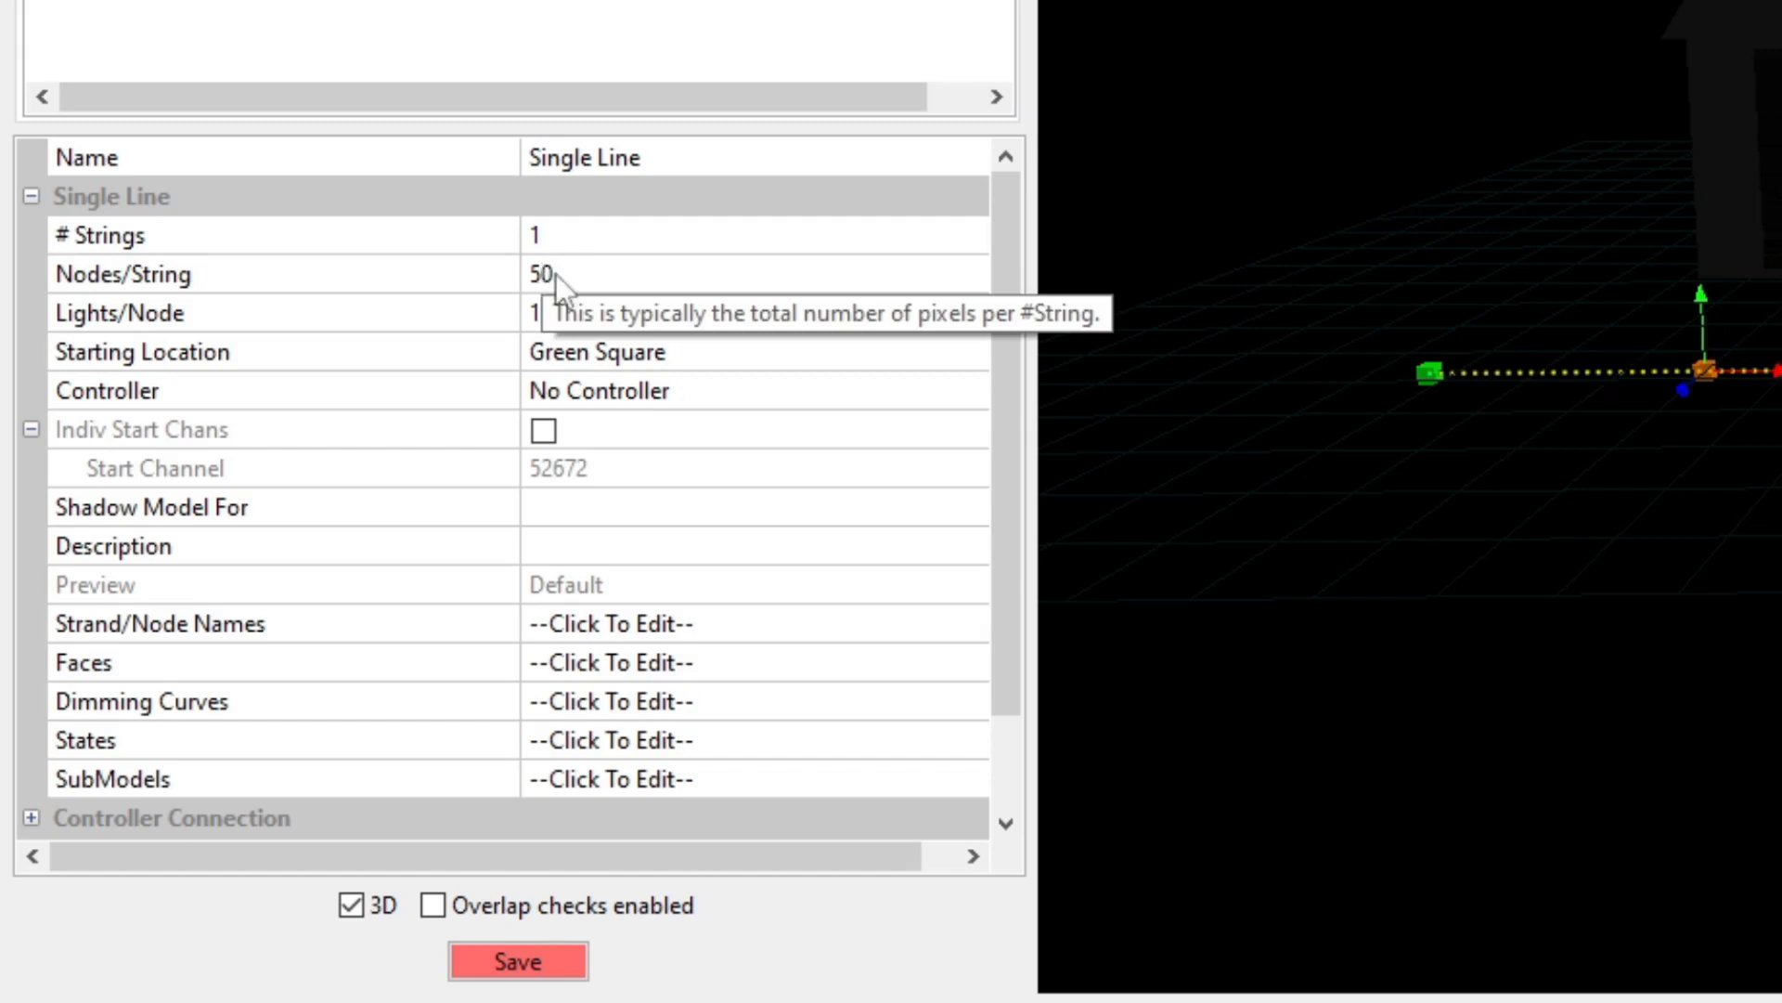
click(555, 275)
double_click(555, 275)
text(1)
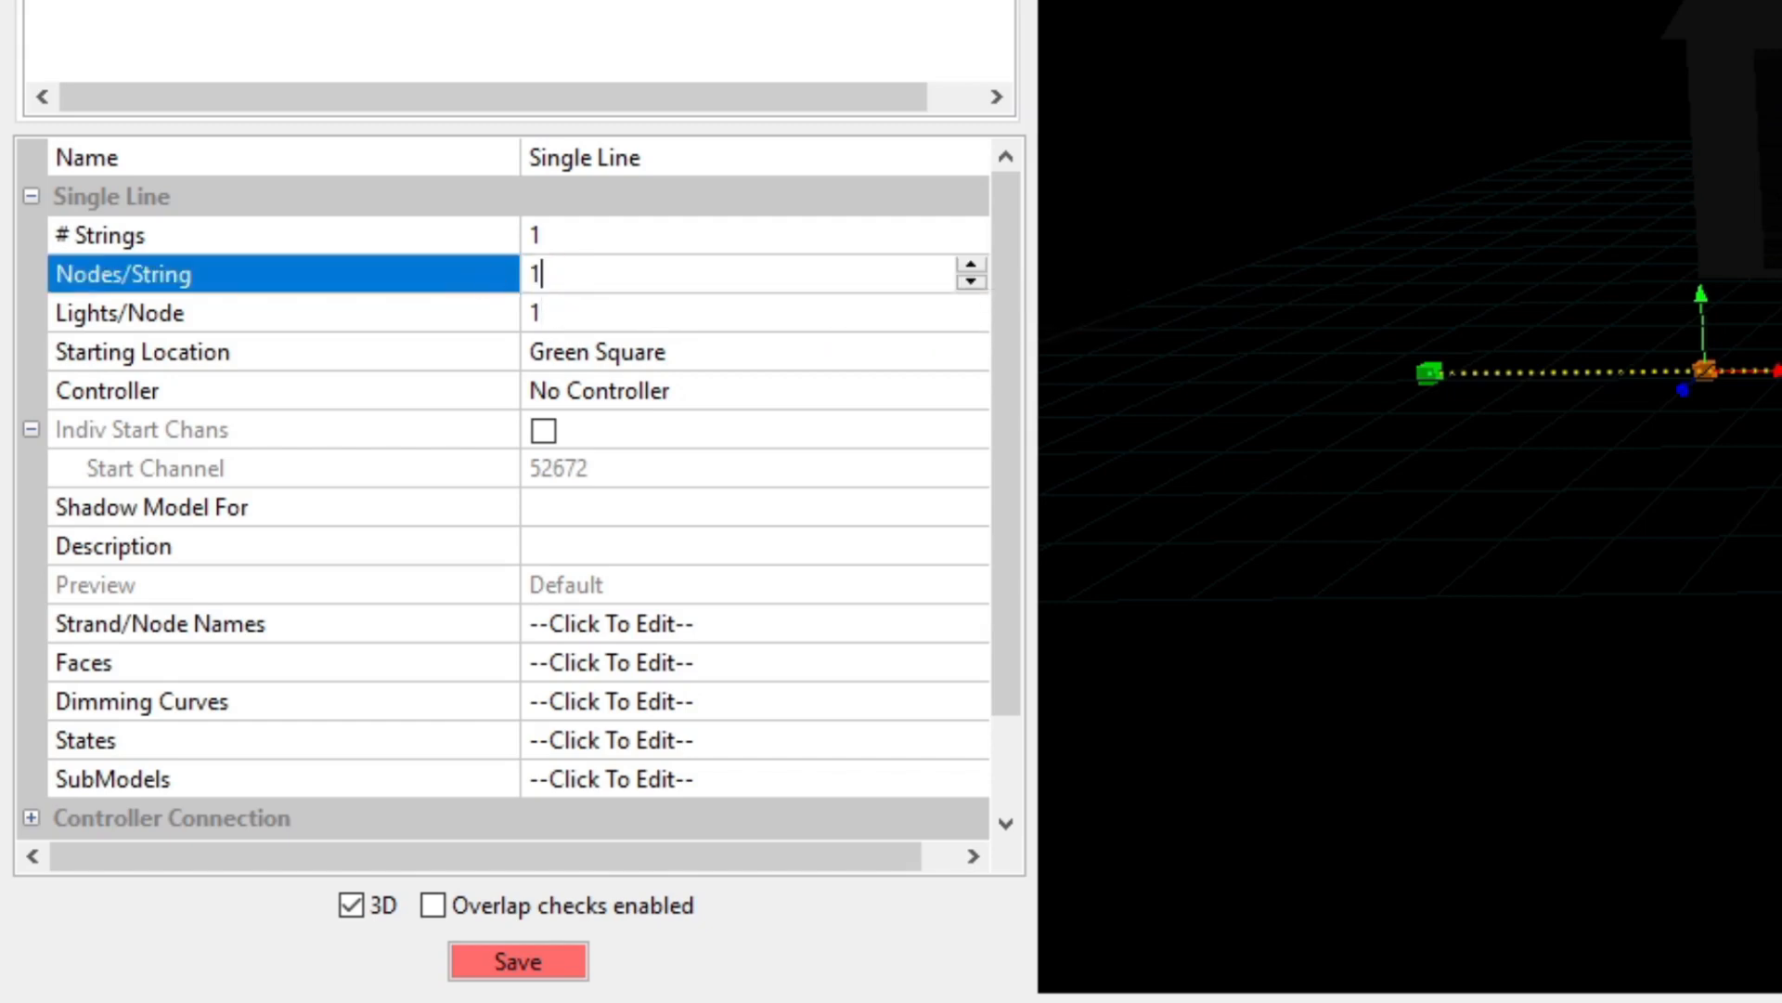
click(587, 314)
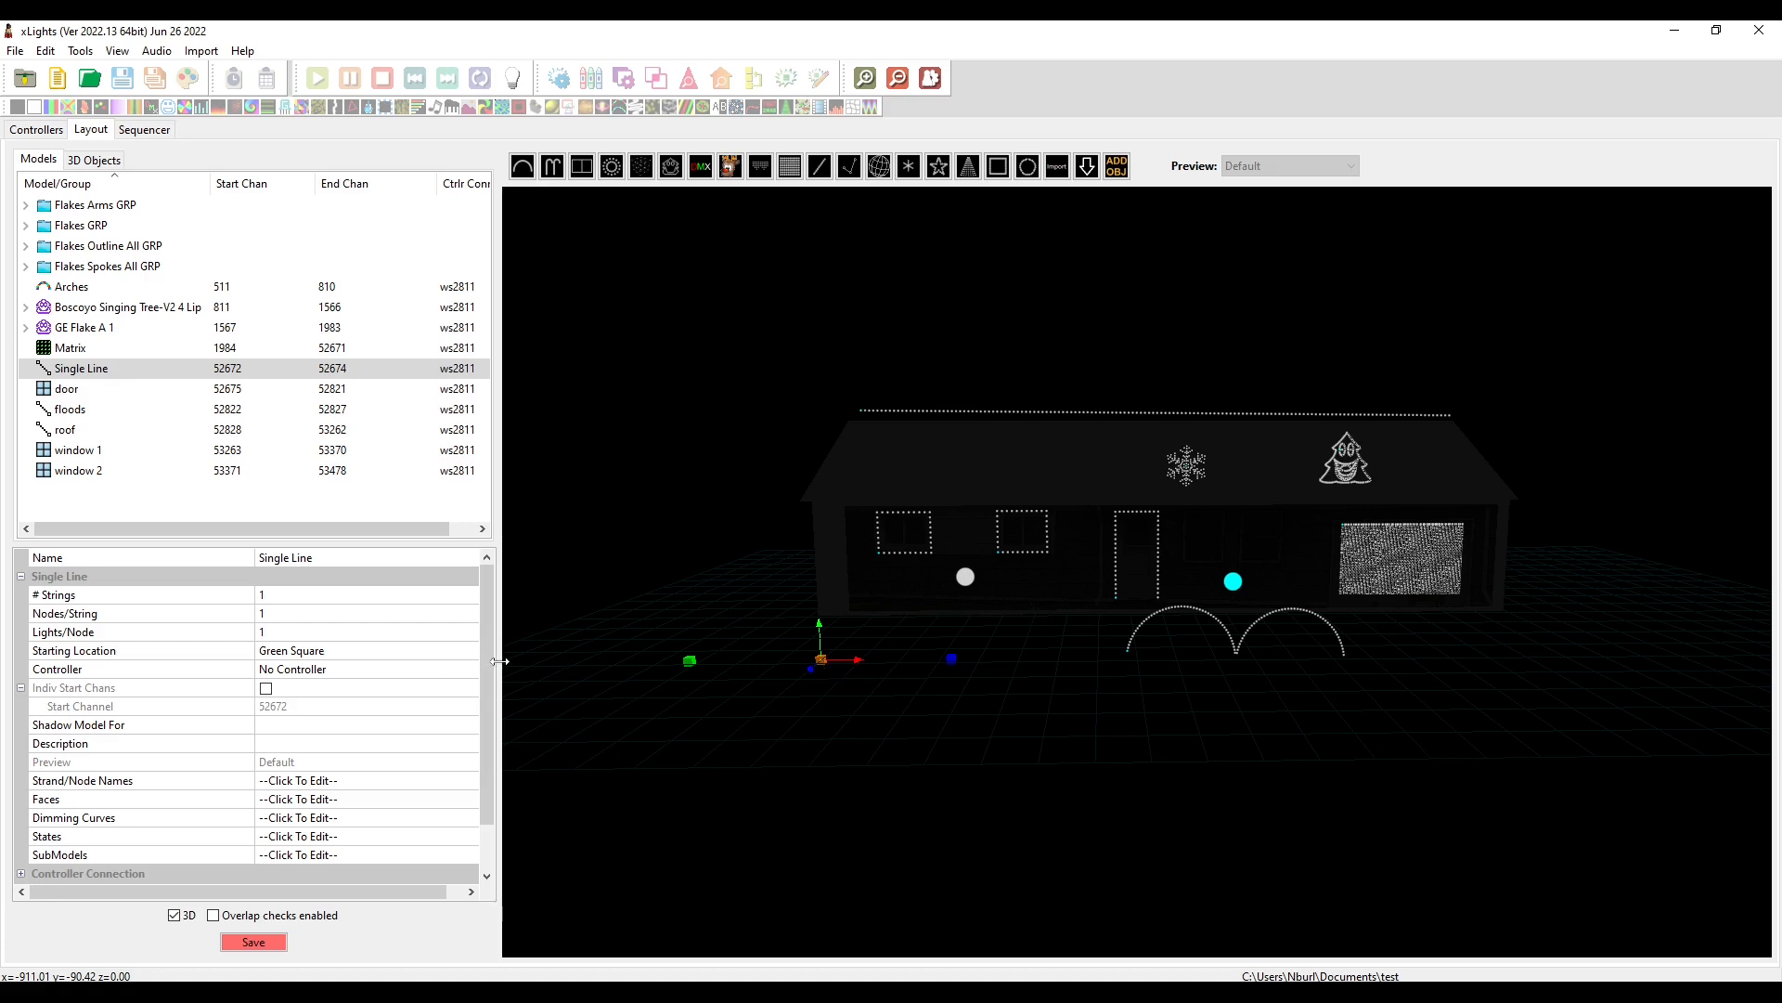
Set the single line's pixel size to 25 in its appearance properties.
drag(821, 702, 821, 692)
drag(483, 749, 478, 796)
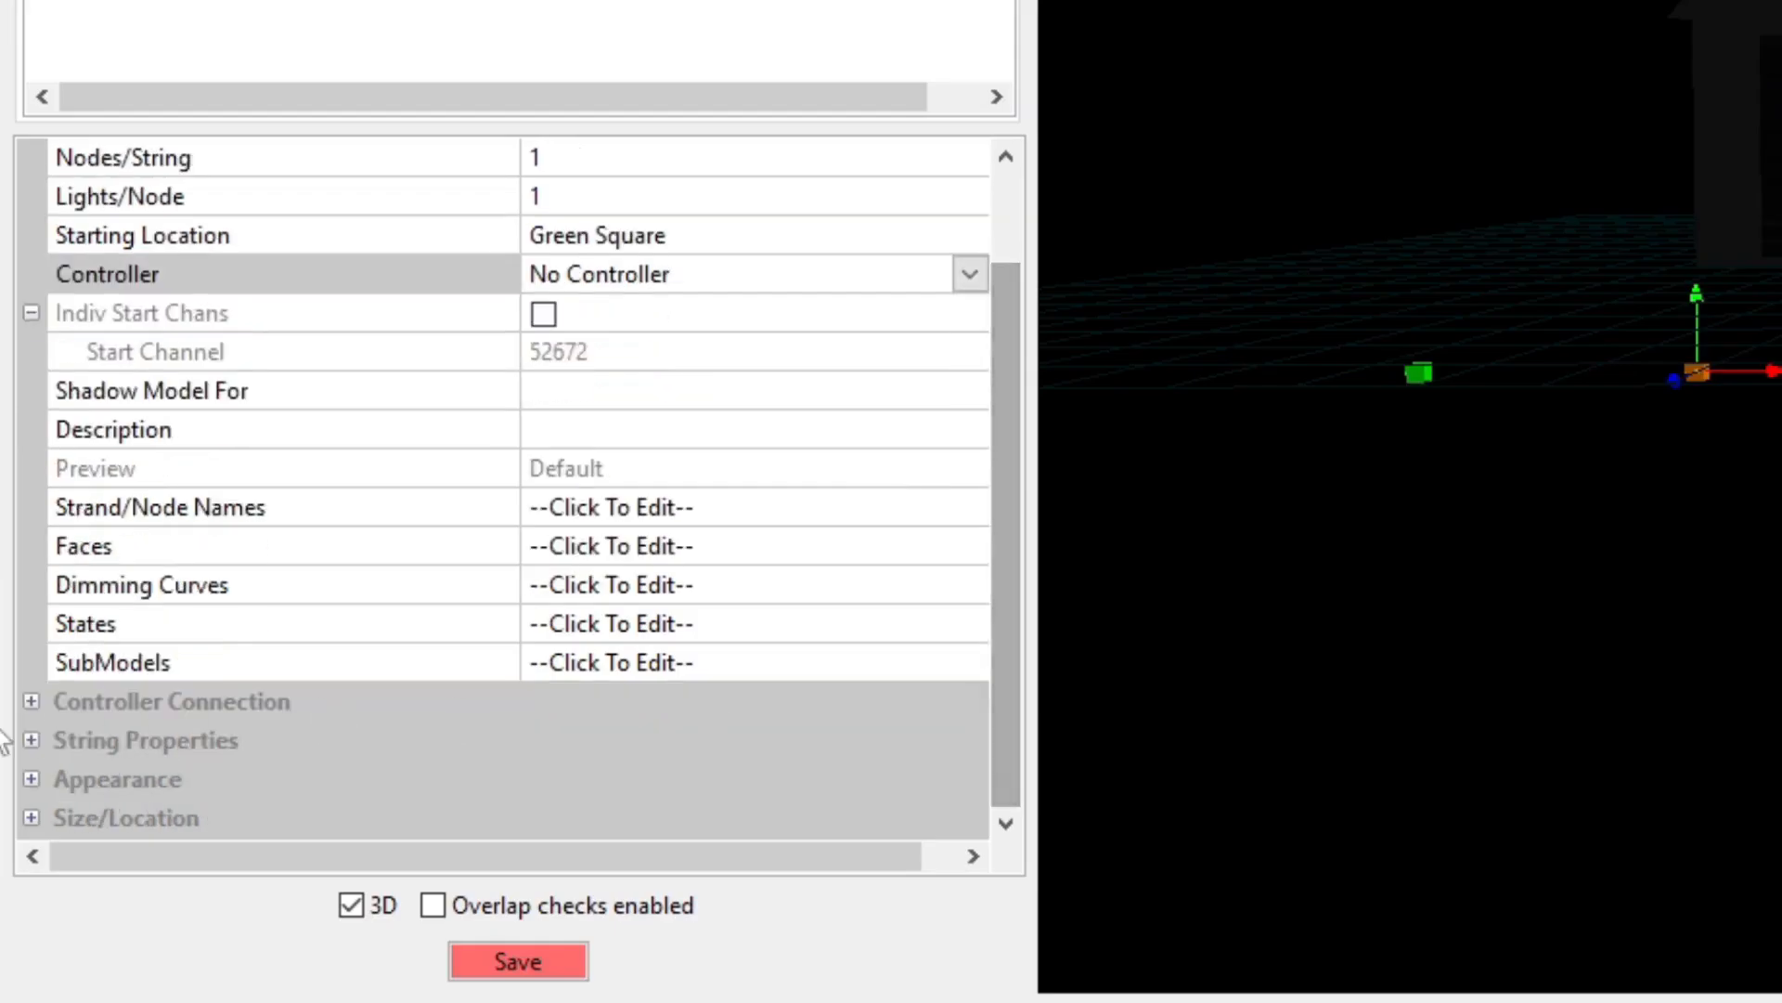
click(32, 779)
scroll(40, 792, down, 2)
click(569, 625)
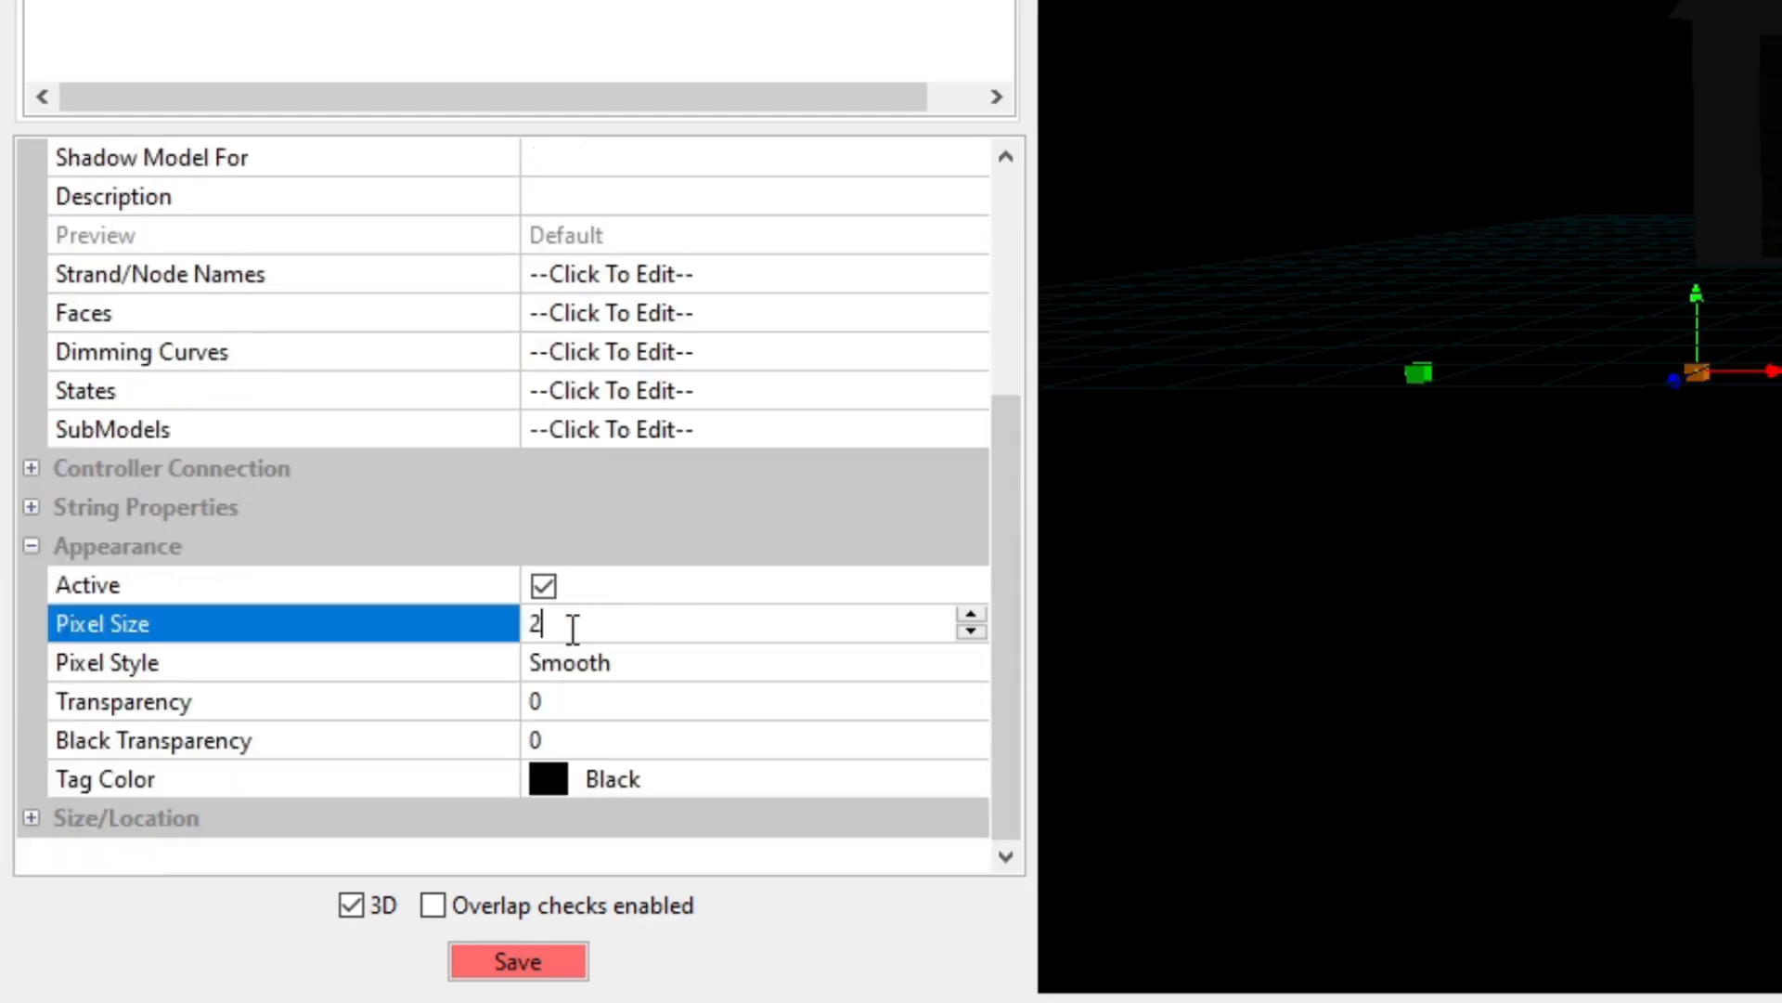
text(5)
key(Return)
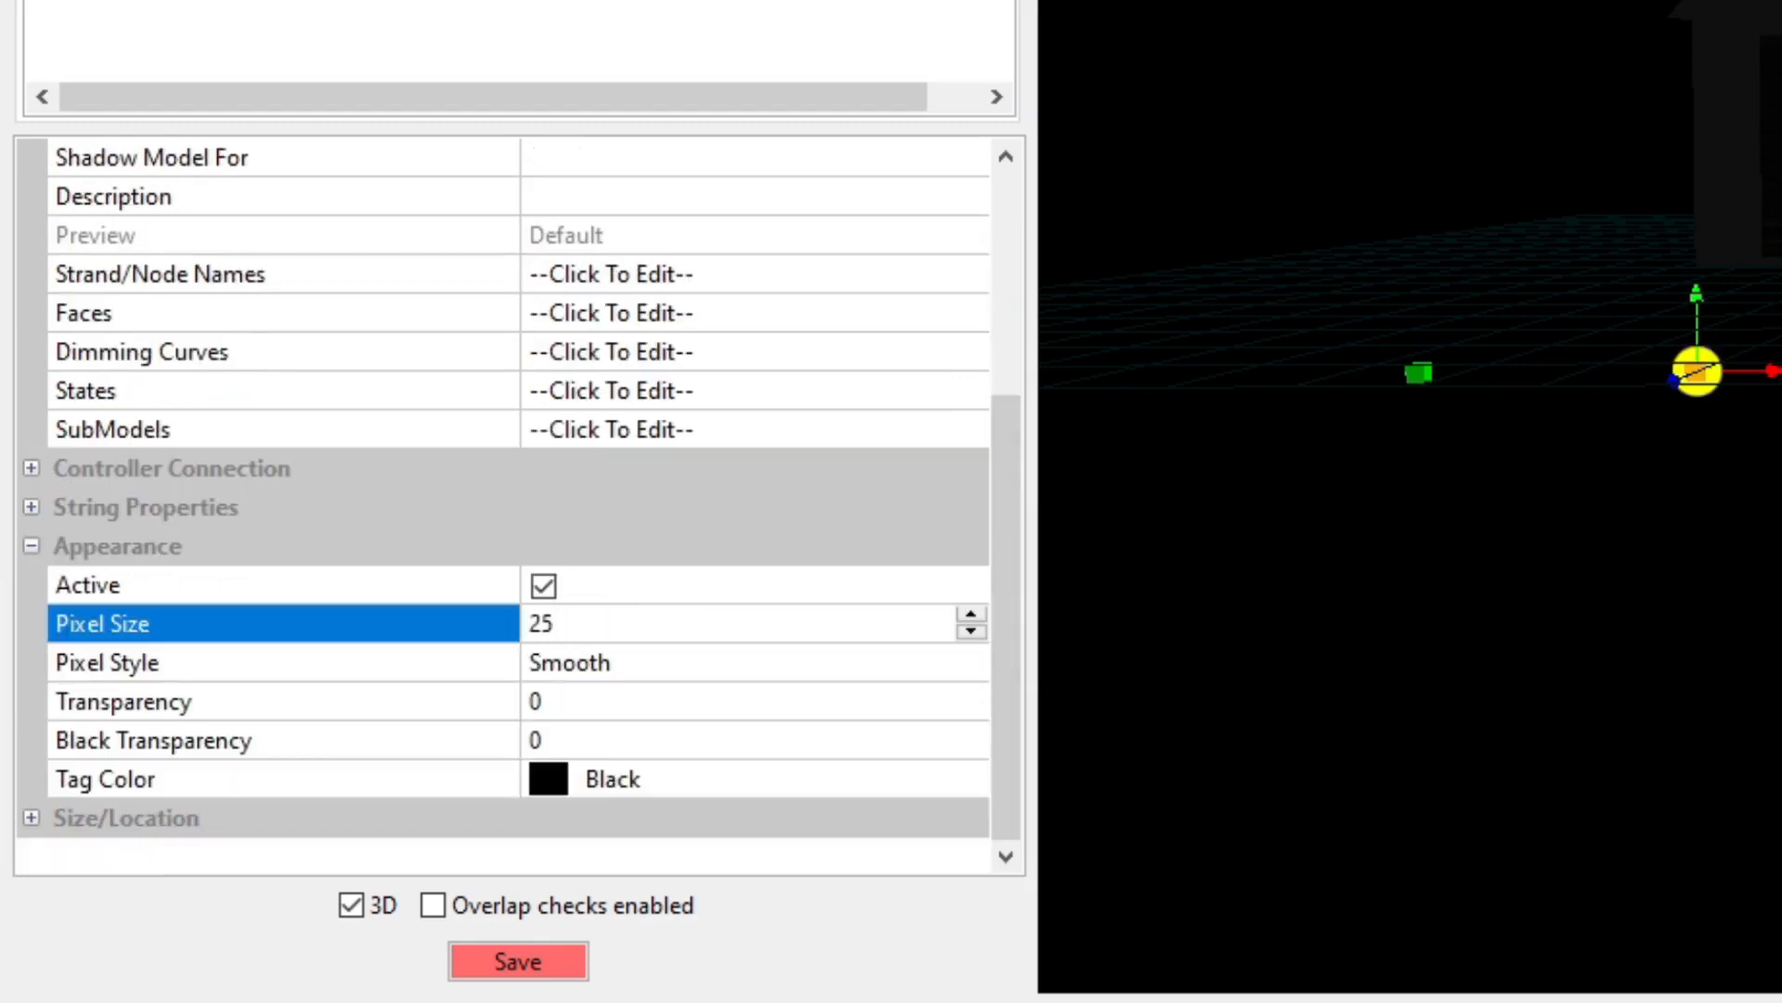
Change the single line's pixel style to Square.
click(694, 662)
click(969, 662)
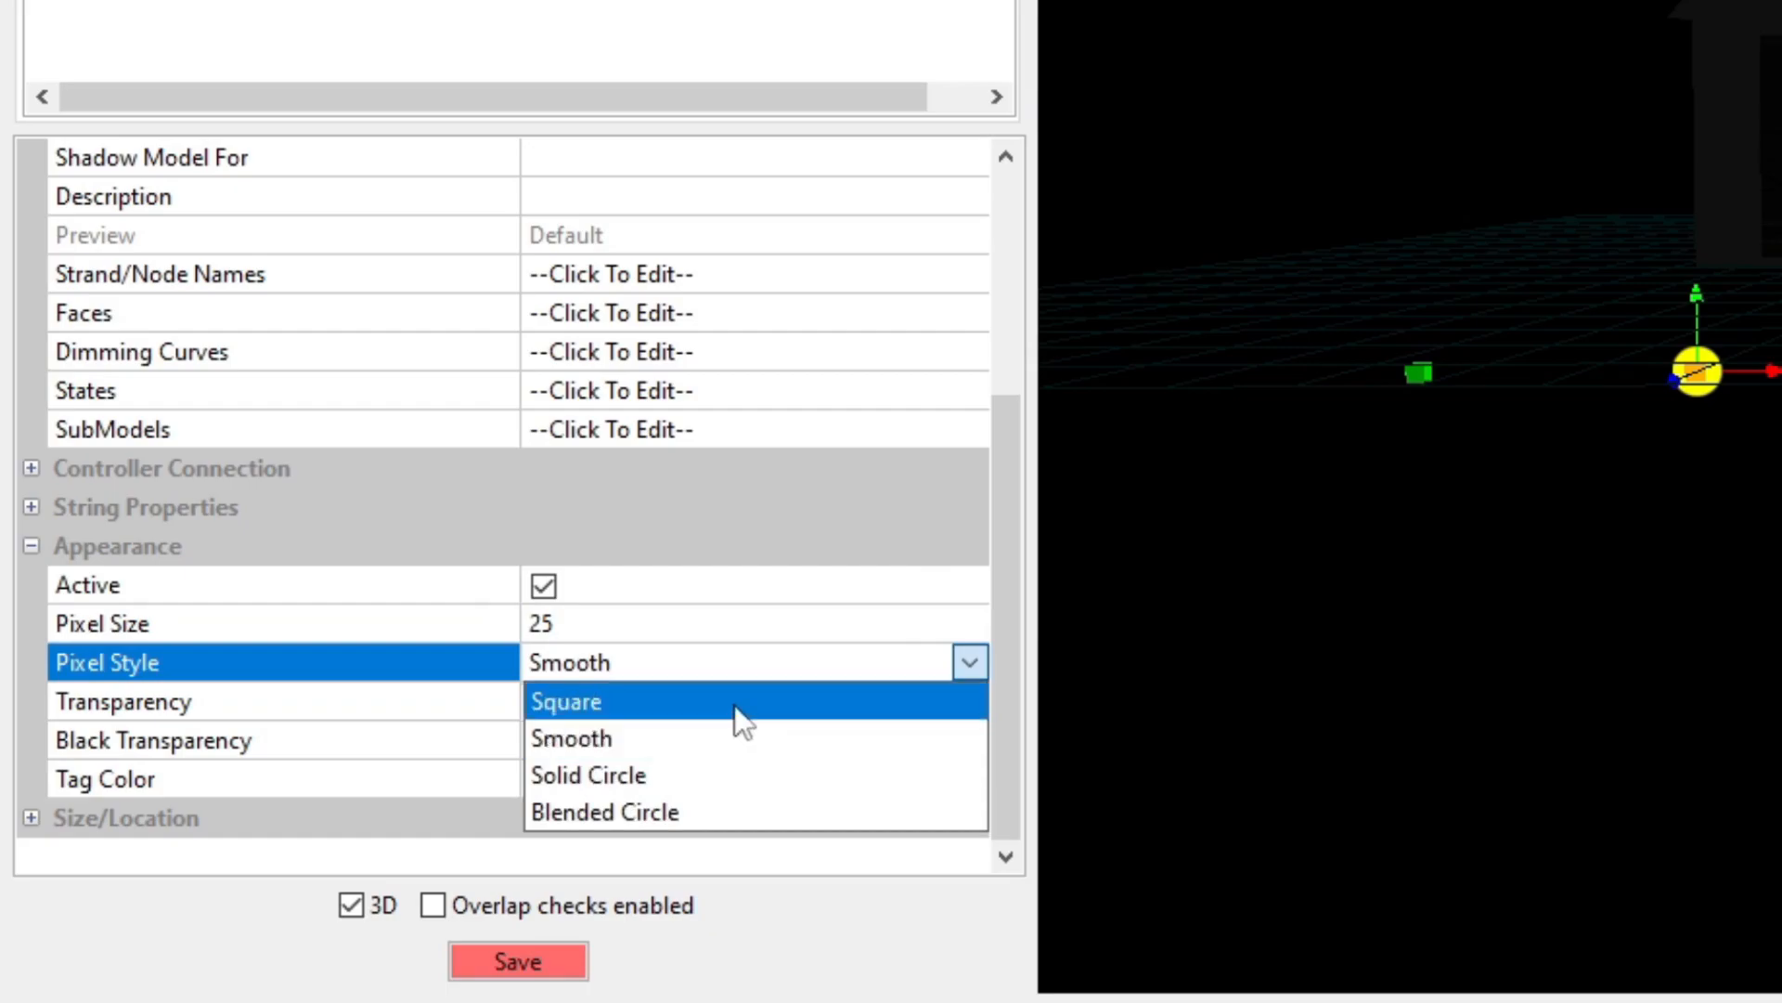
click(733, 704)
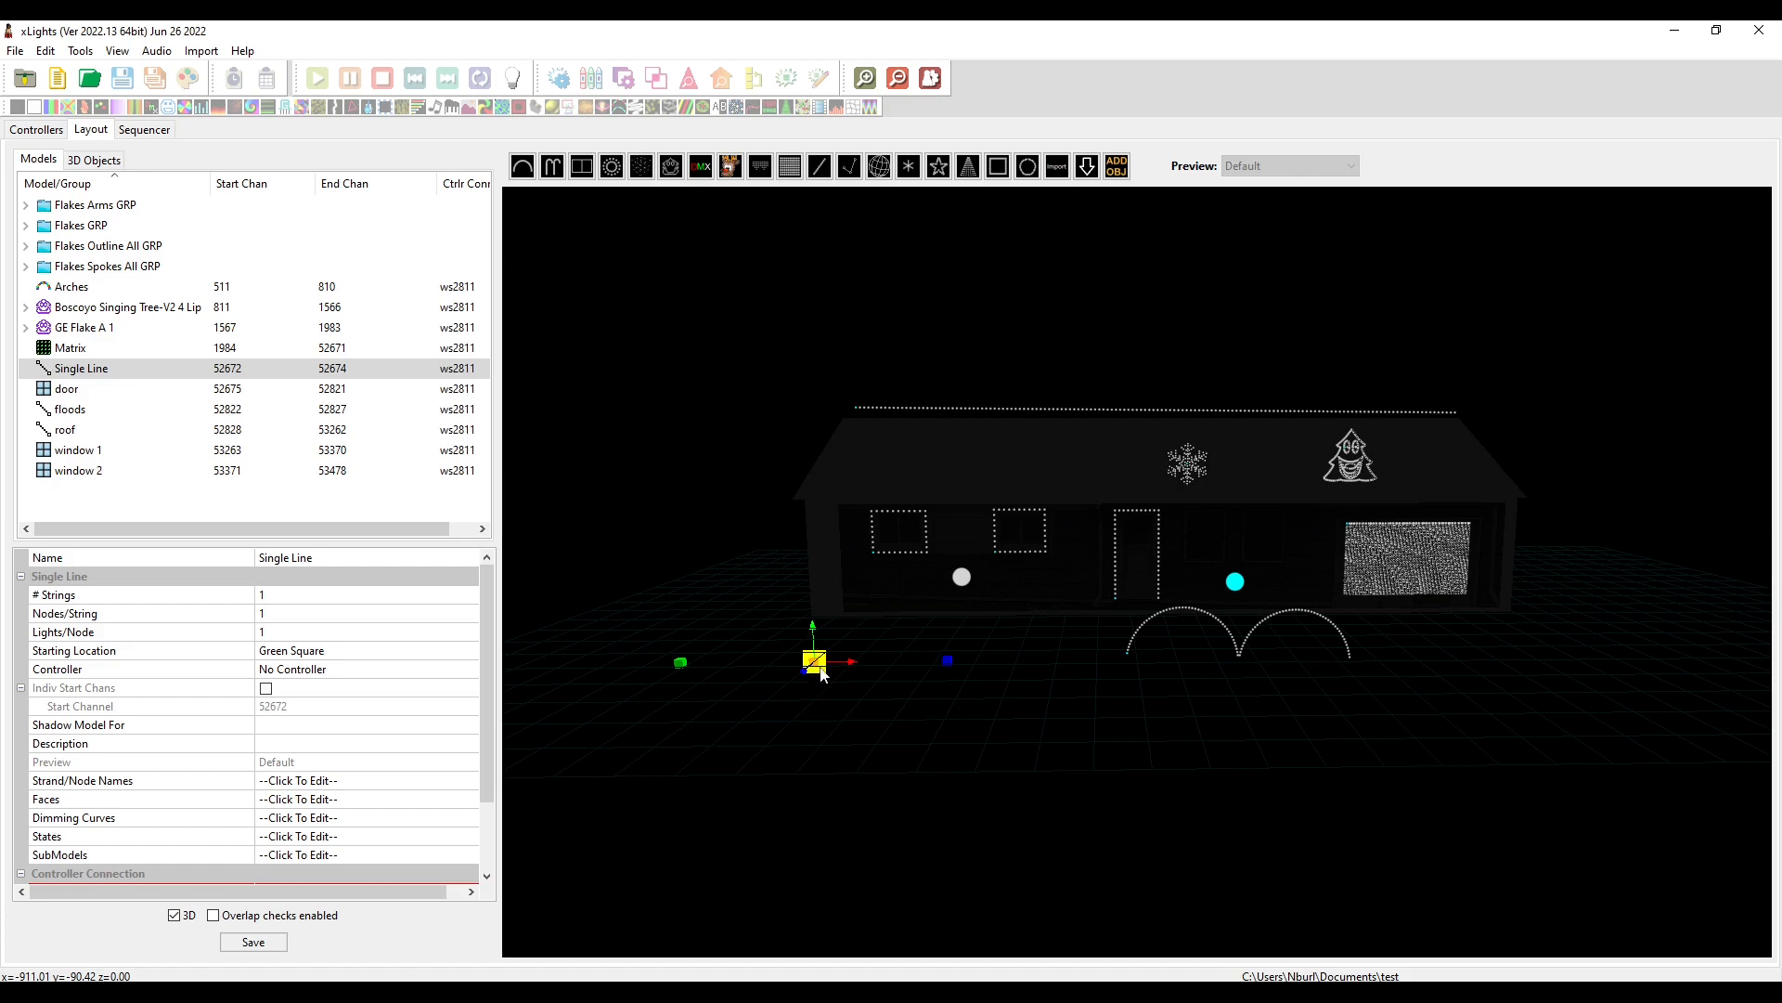
Move the single line forward and along the X axis to stand beside the arches, in front of the matrix on the garage.
drag(853, 710, 1093, 617)
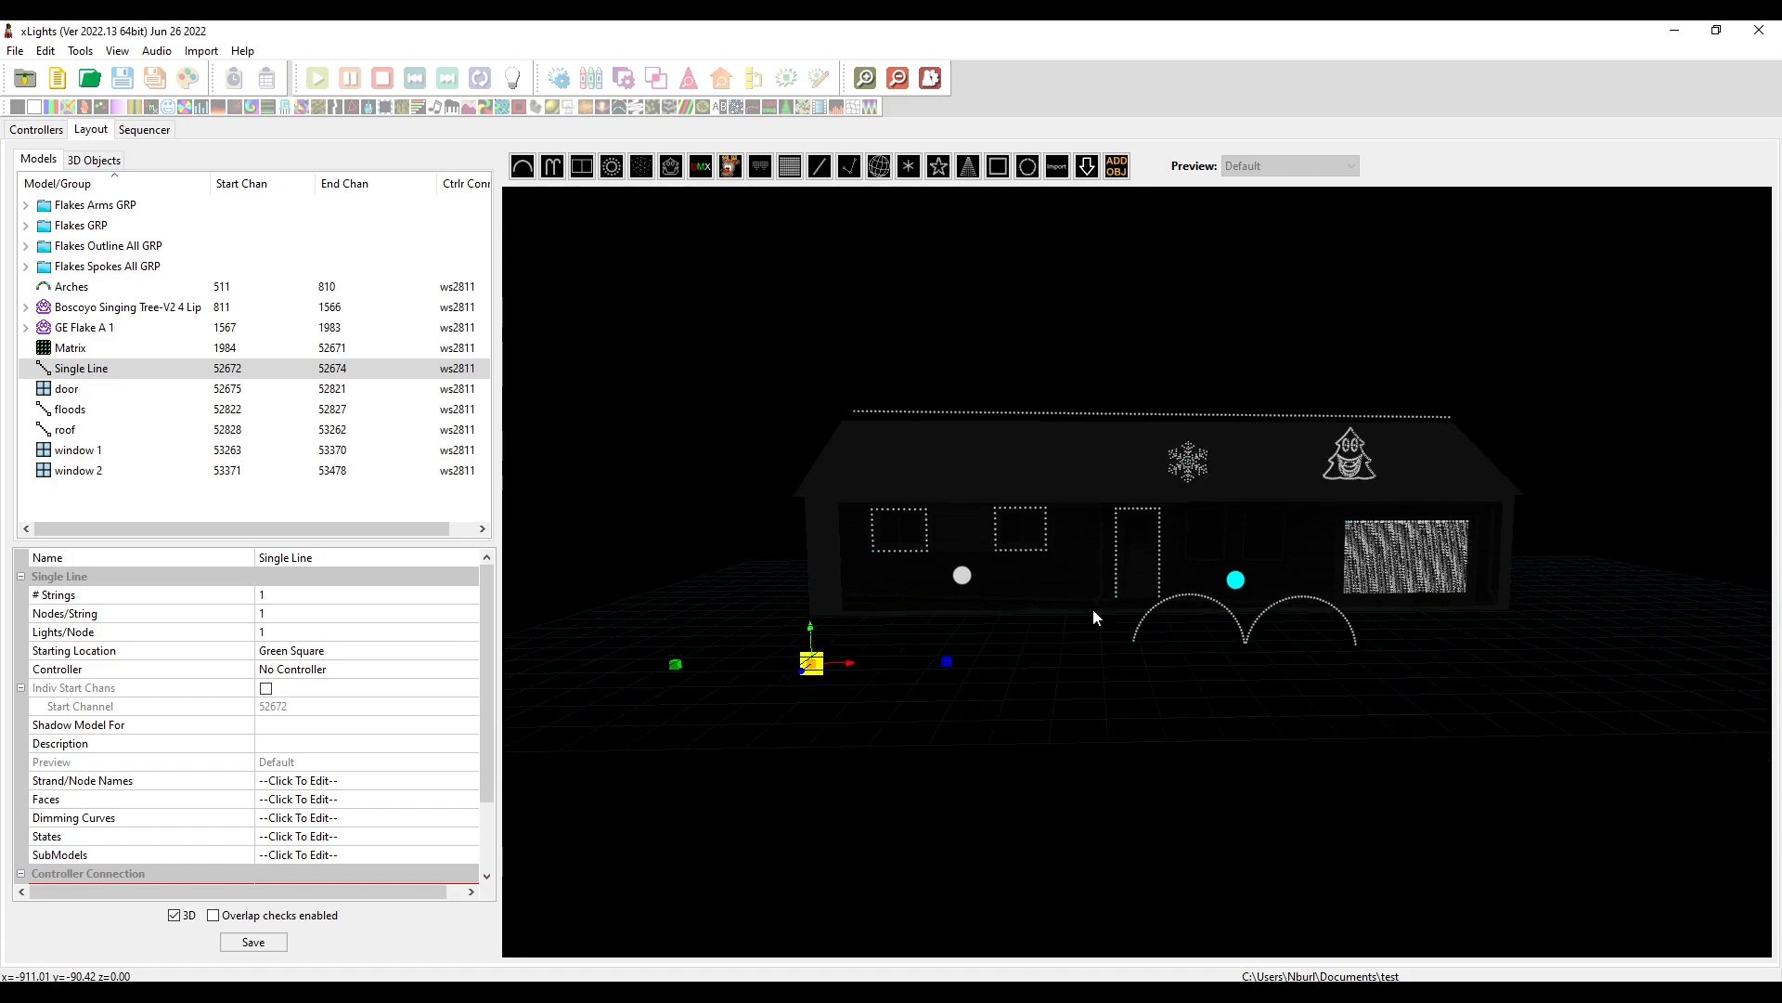
drag(988, 660, 1301, 899)
drag(1486, 805, 1406, 762)
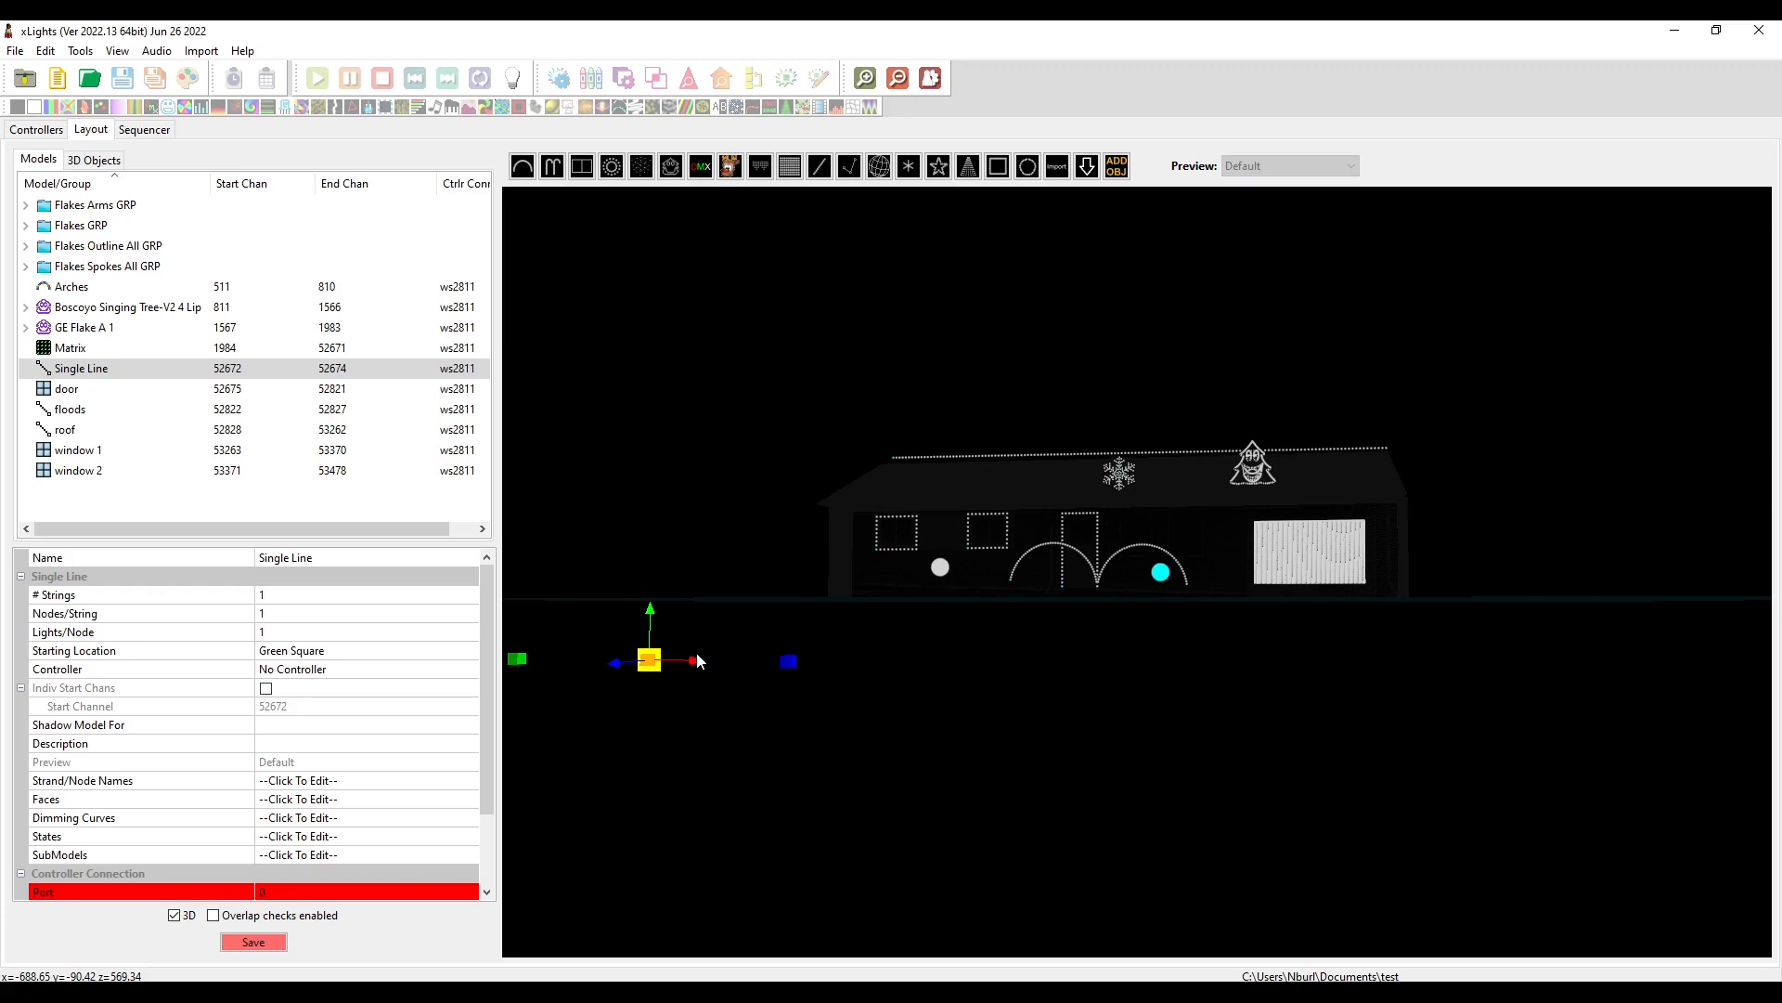
drag(697, 659, 1493, 669)
drag(1492, 668, 1369, 623)
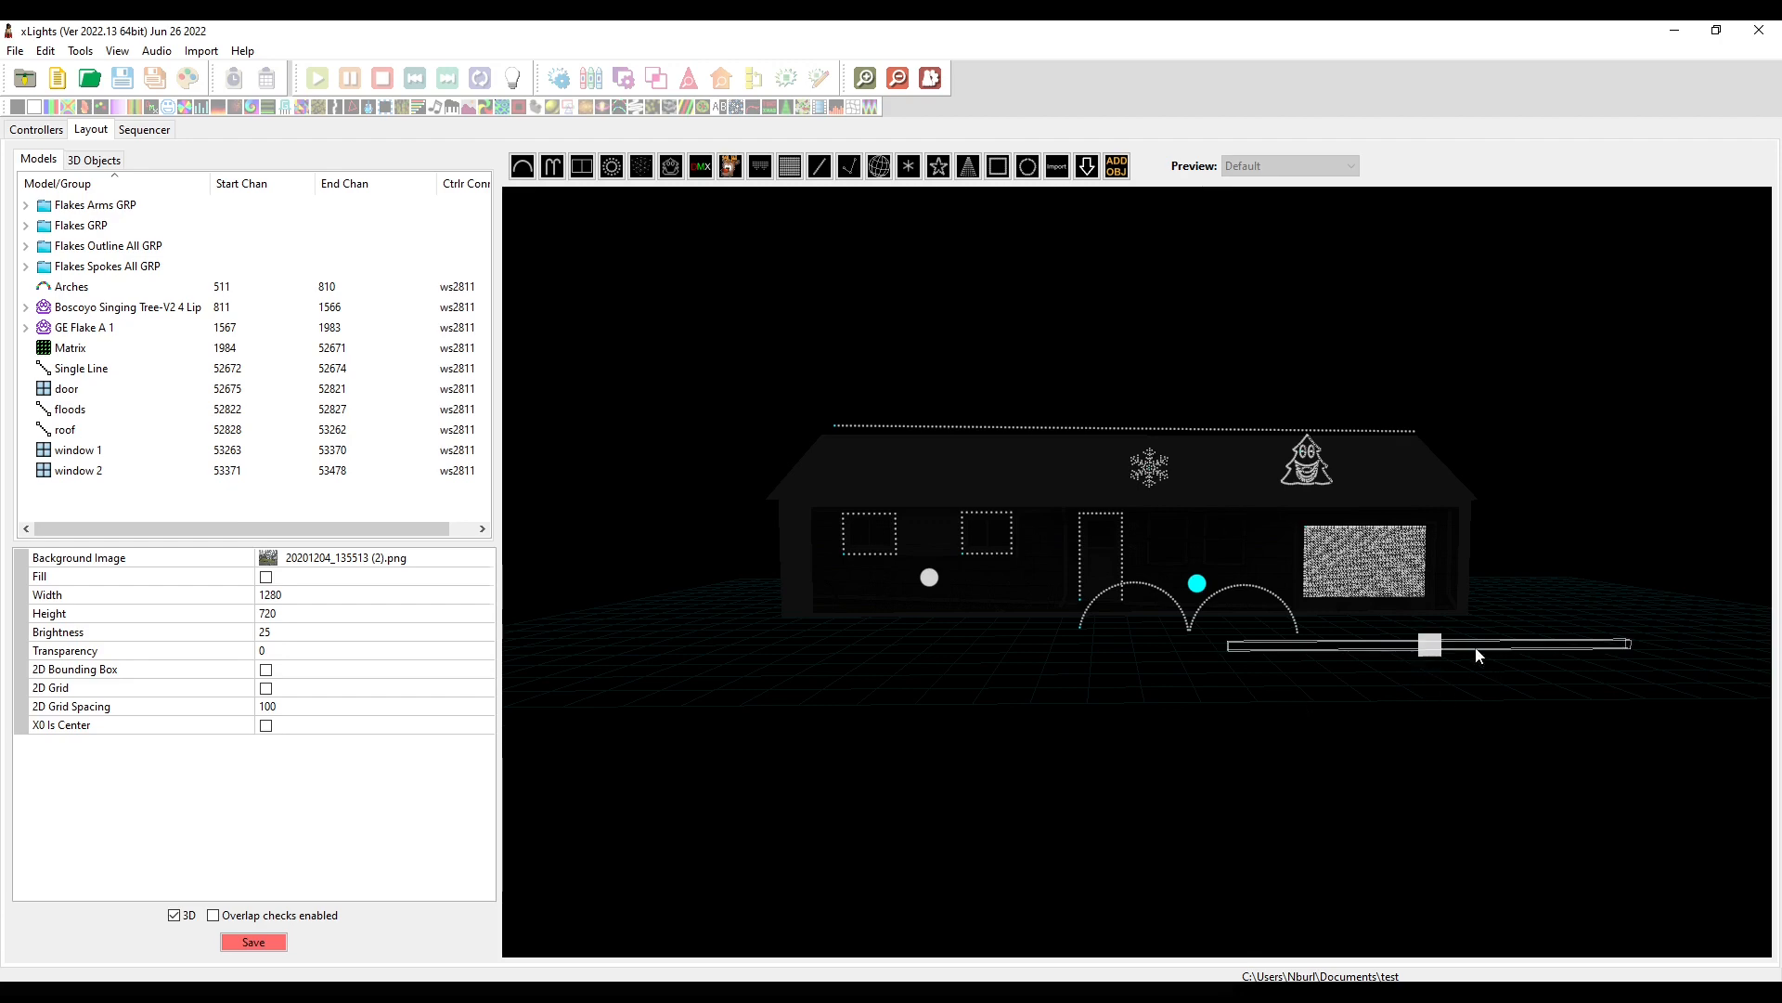
Rename the single line model as "Bracelets control".
click(1446, 650)
drag(674, 179, 529, 158)
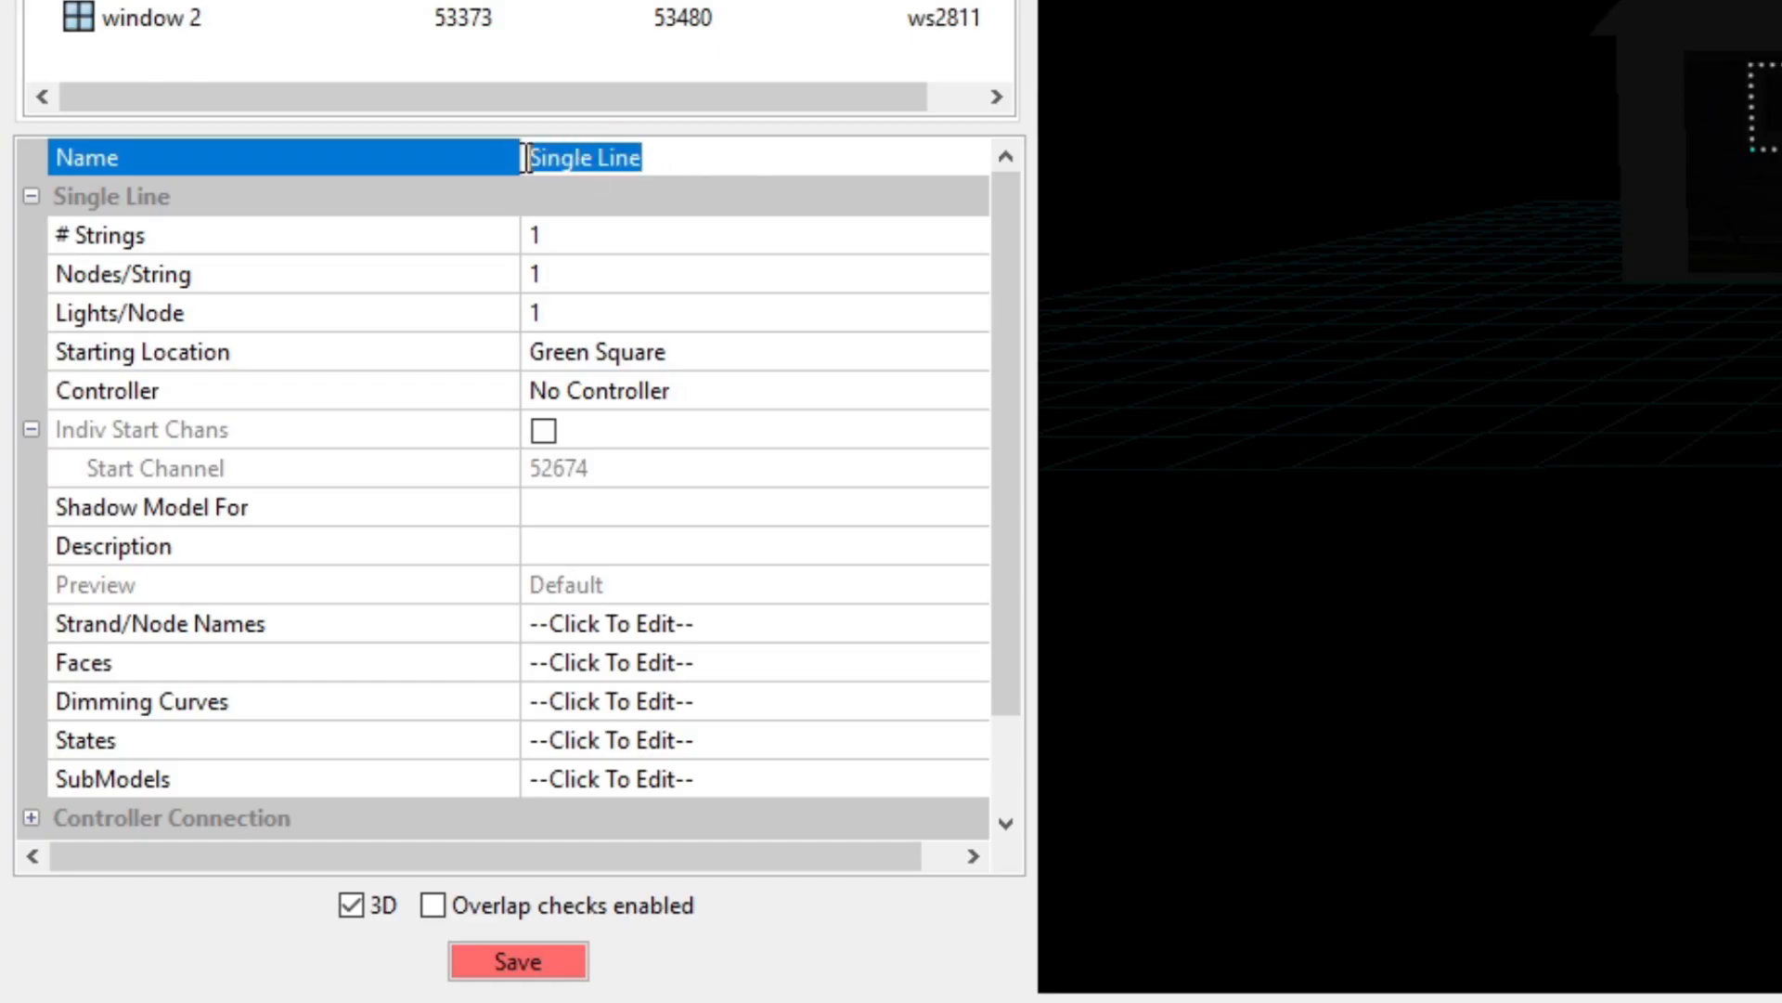
text(Brace)
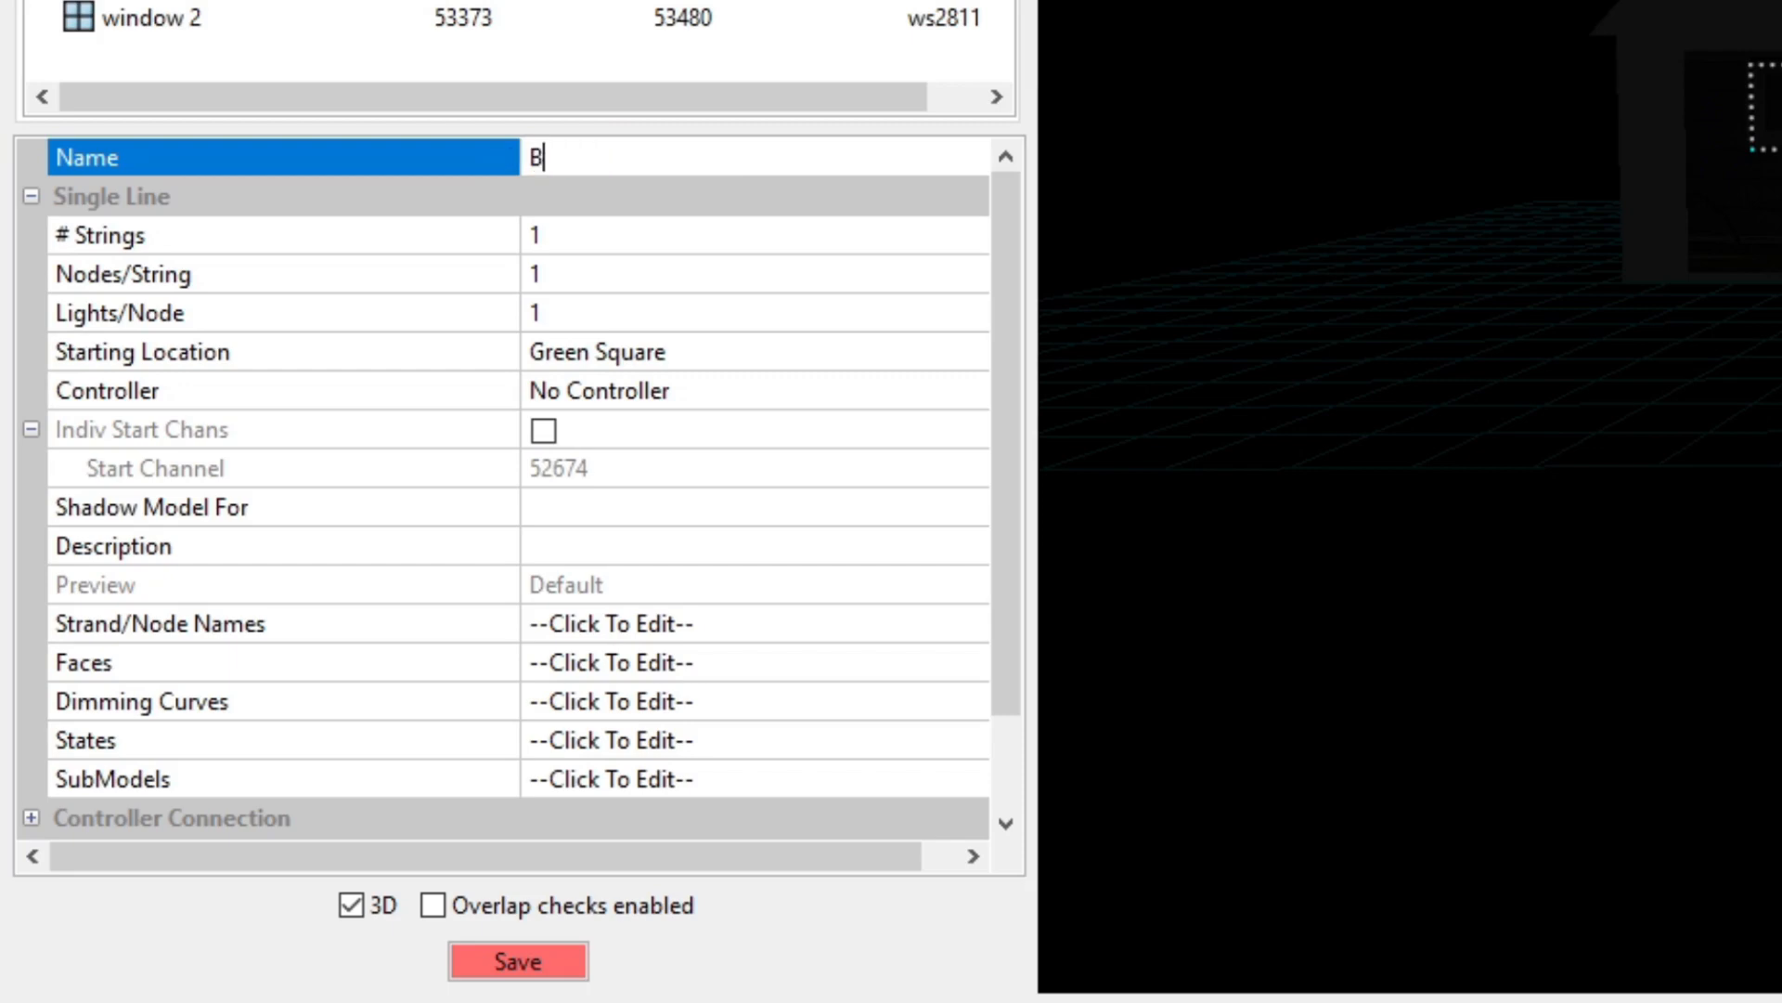
text(letr)
key(BackSpace)
text(s control)
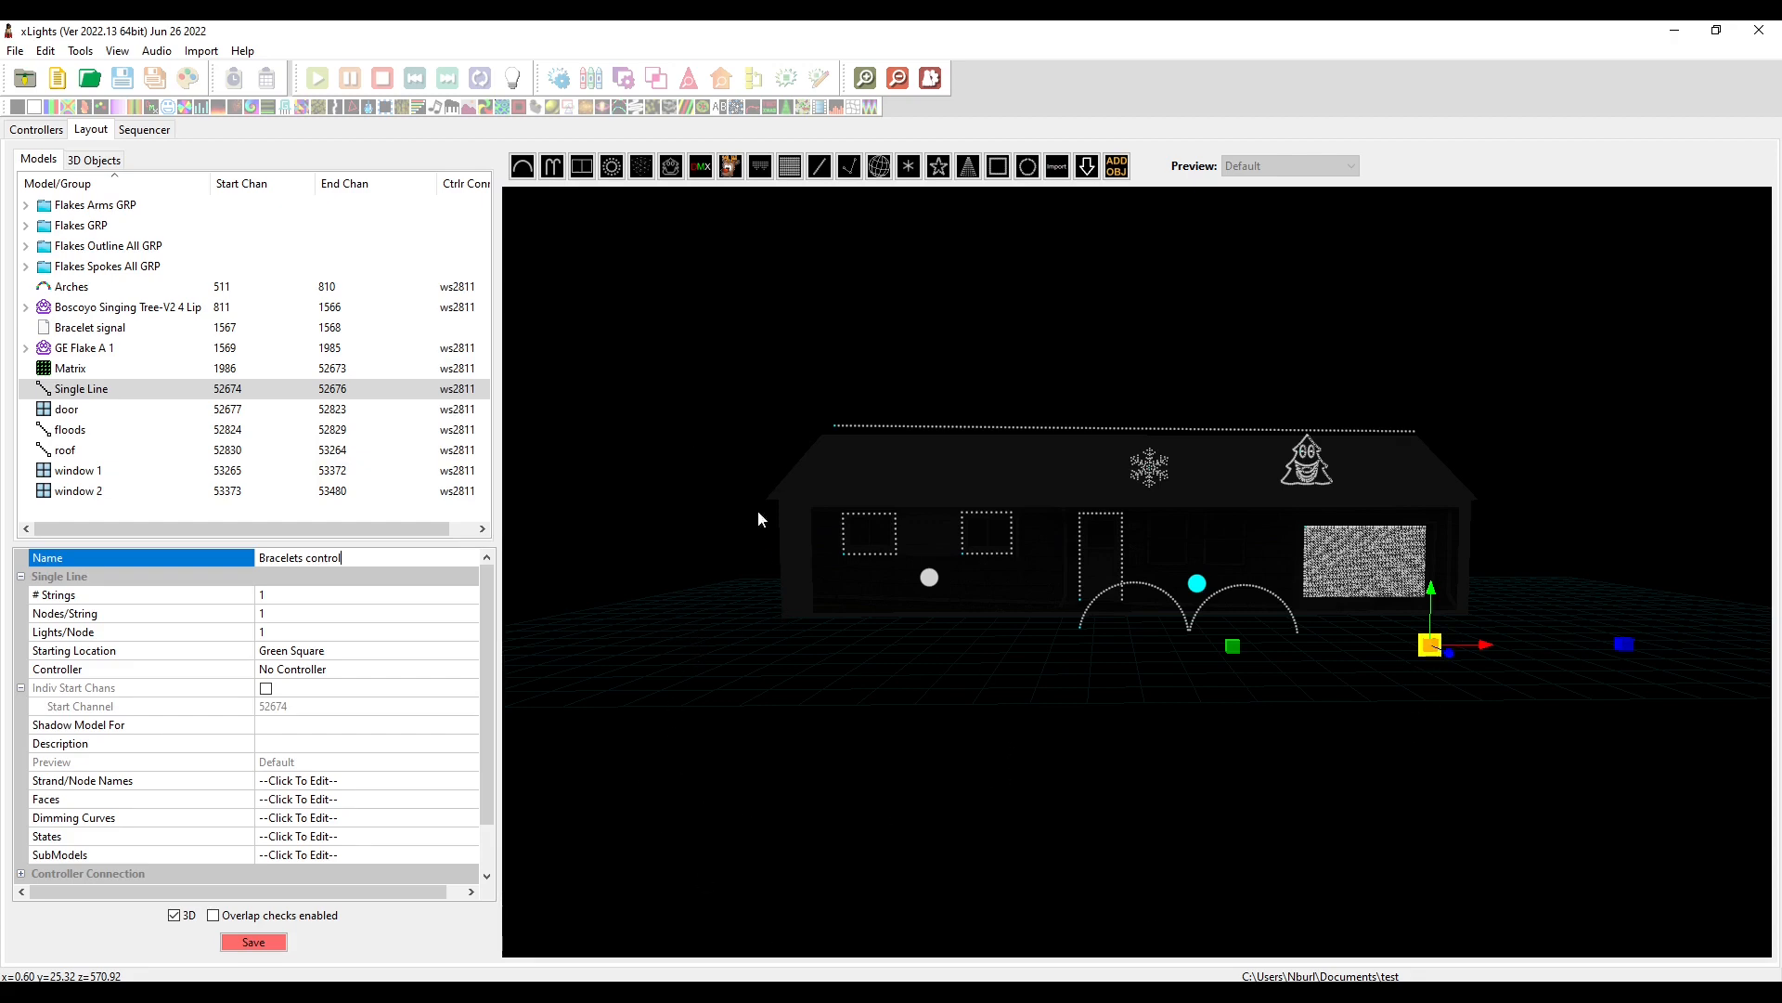
click(656, 878)
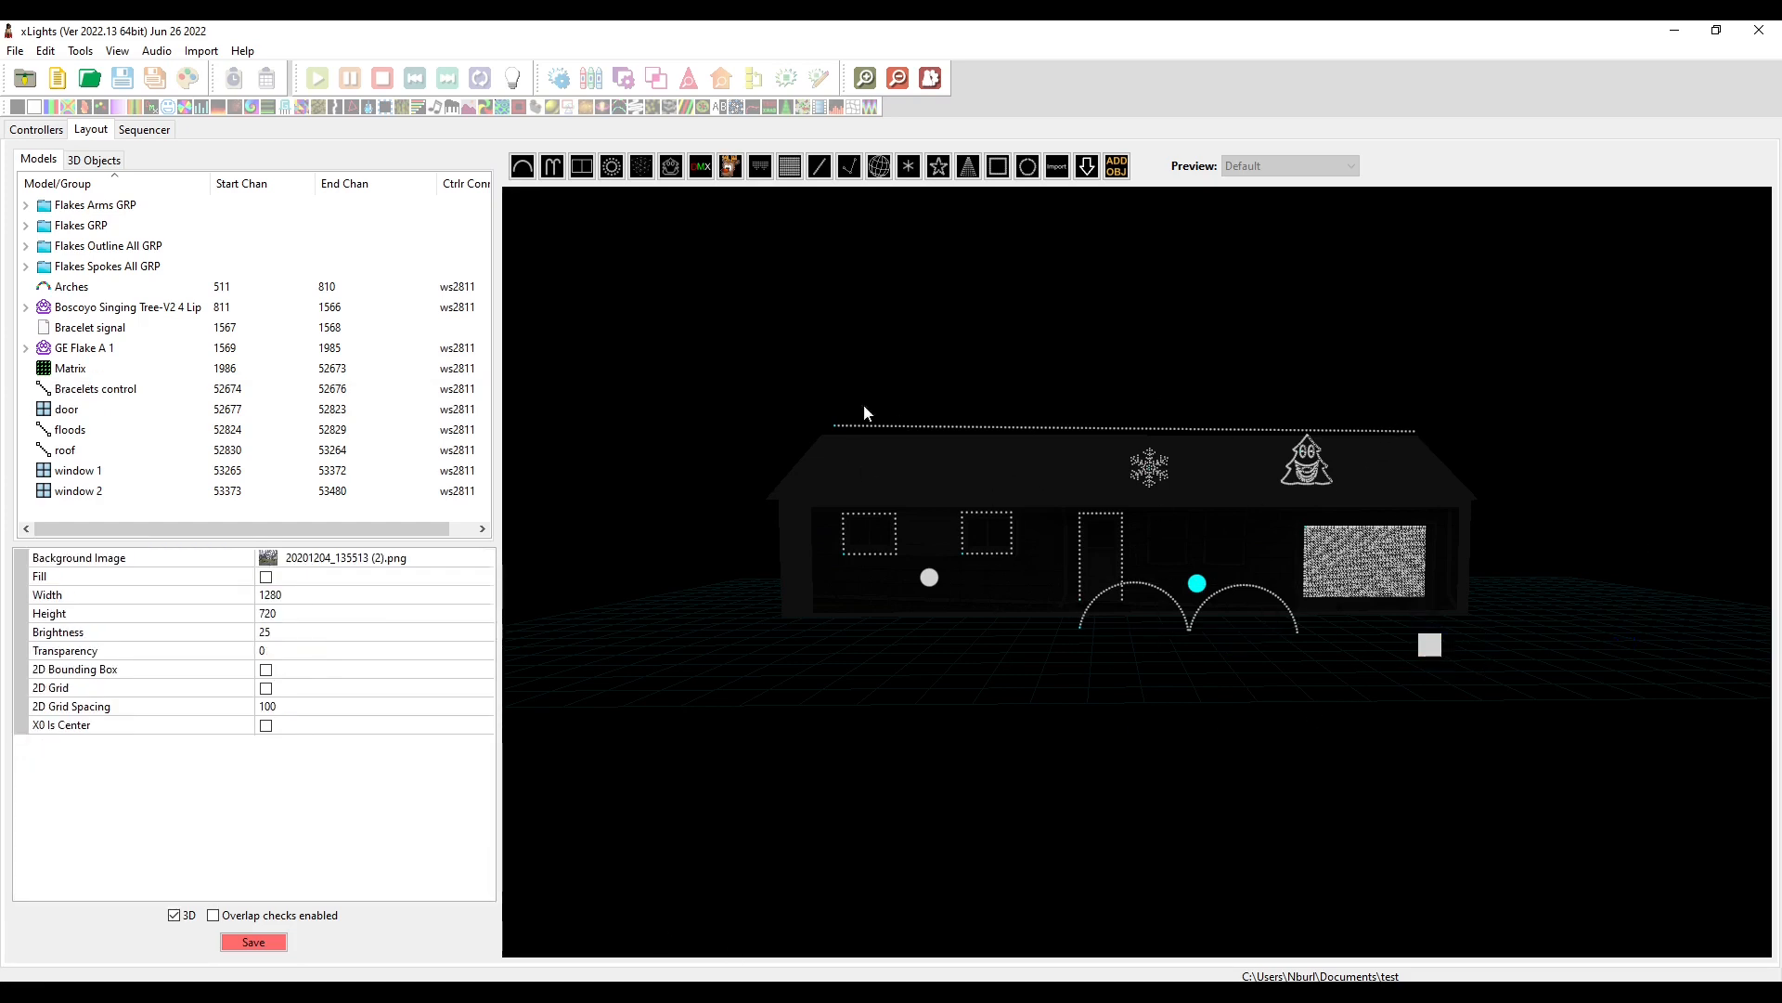
Review the f16v3 controller's vendor, model and name settings, choosing Falcon as the vendor.
click(58, 134)
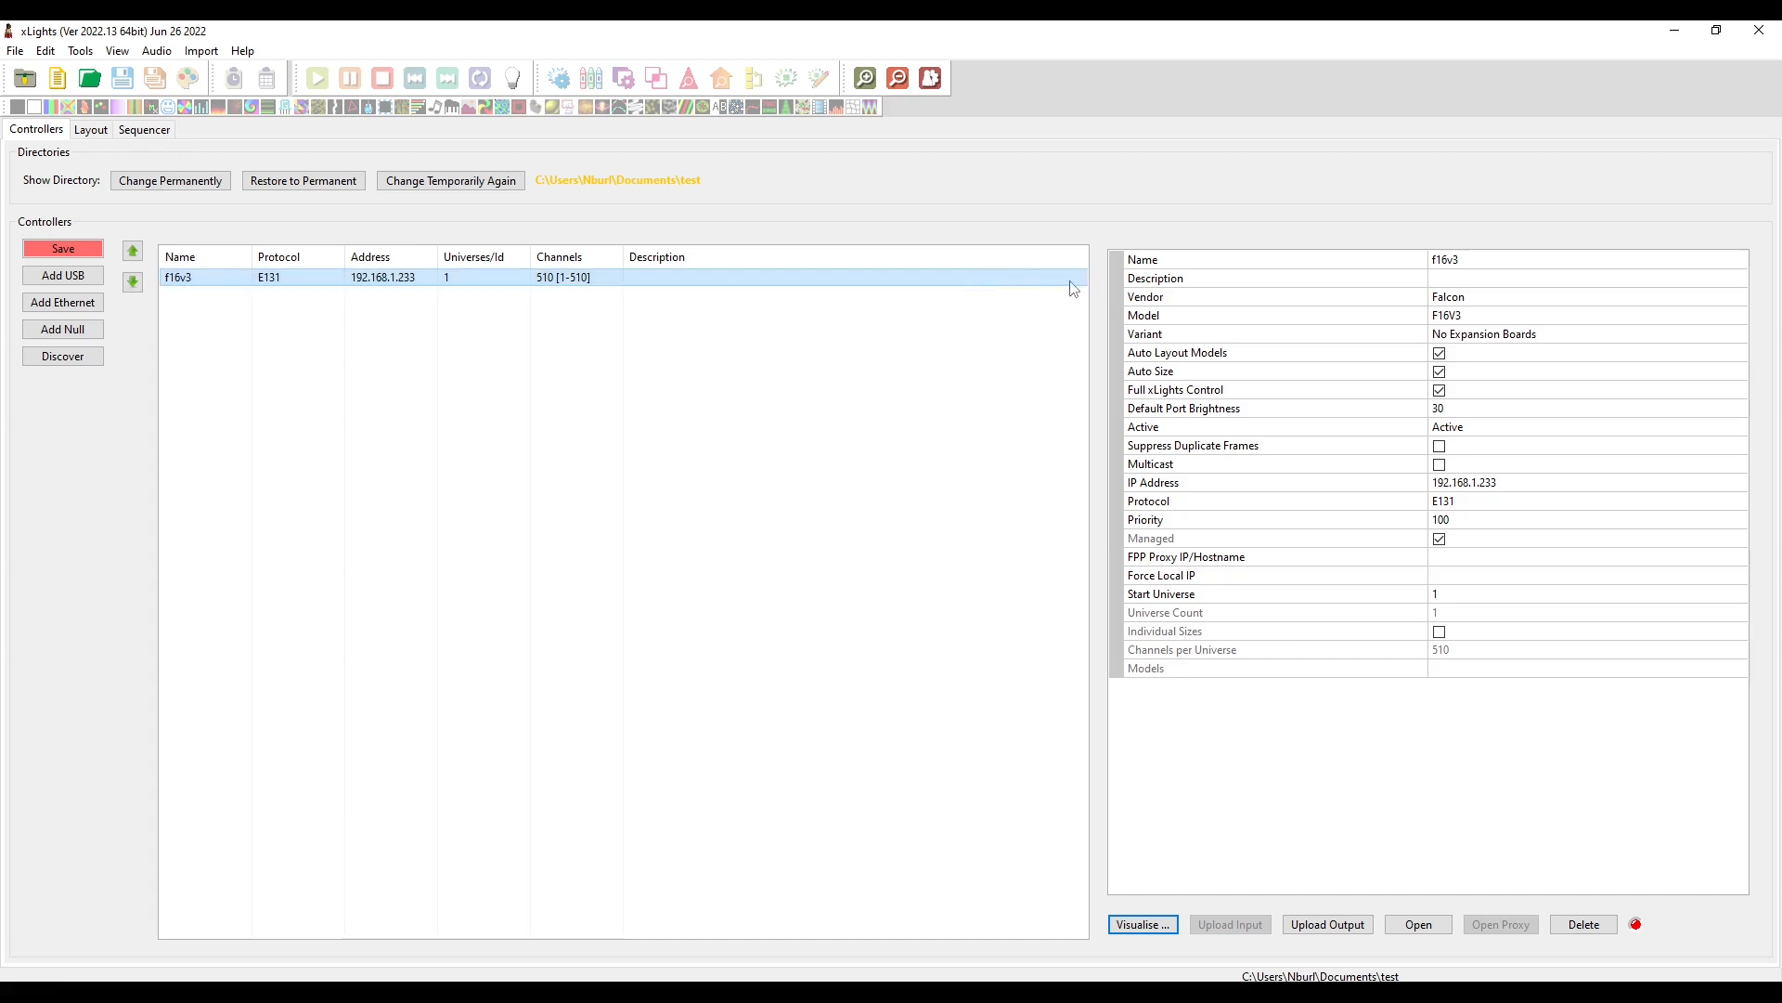
click(1395, 297)
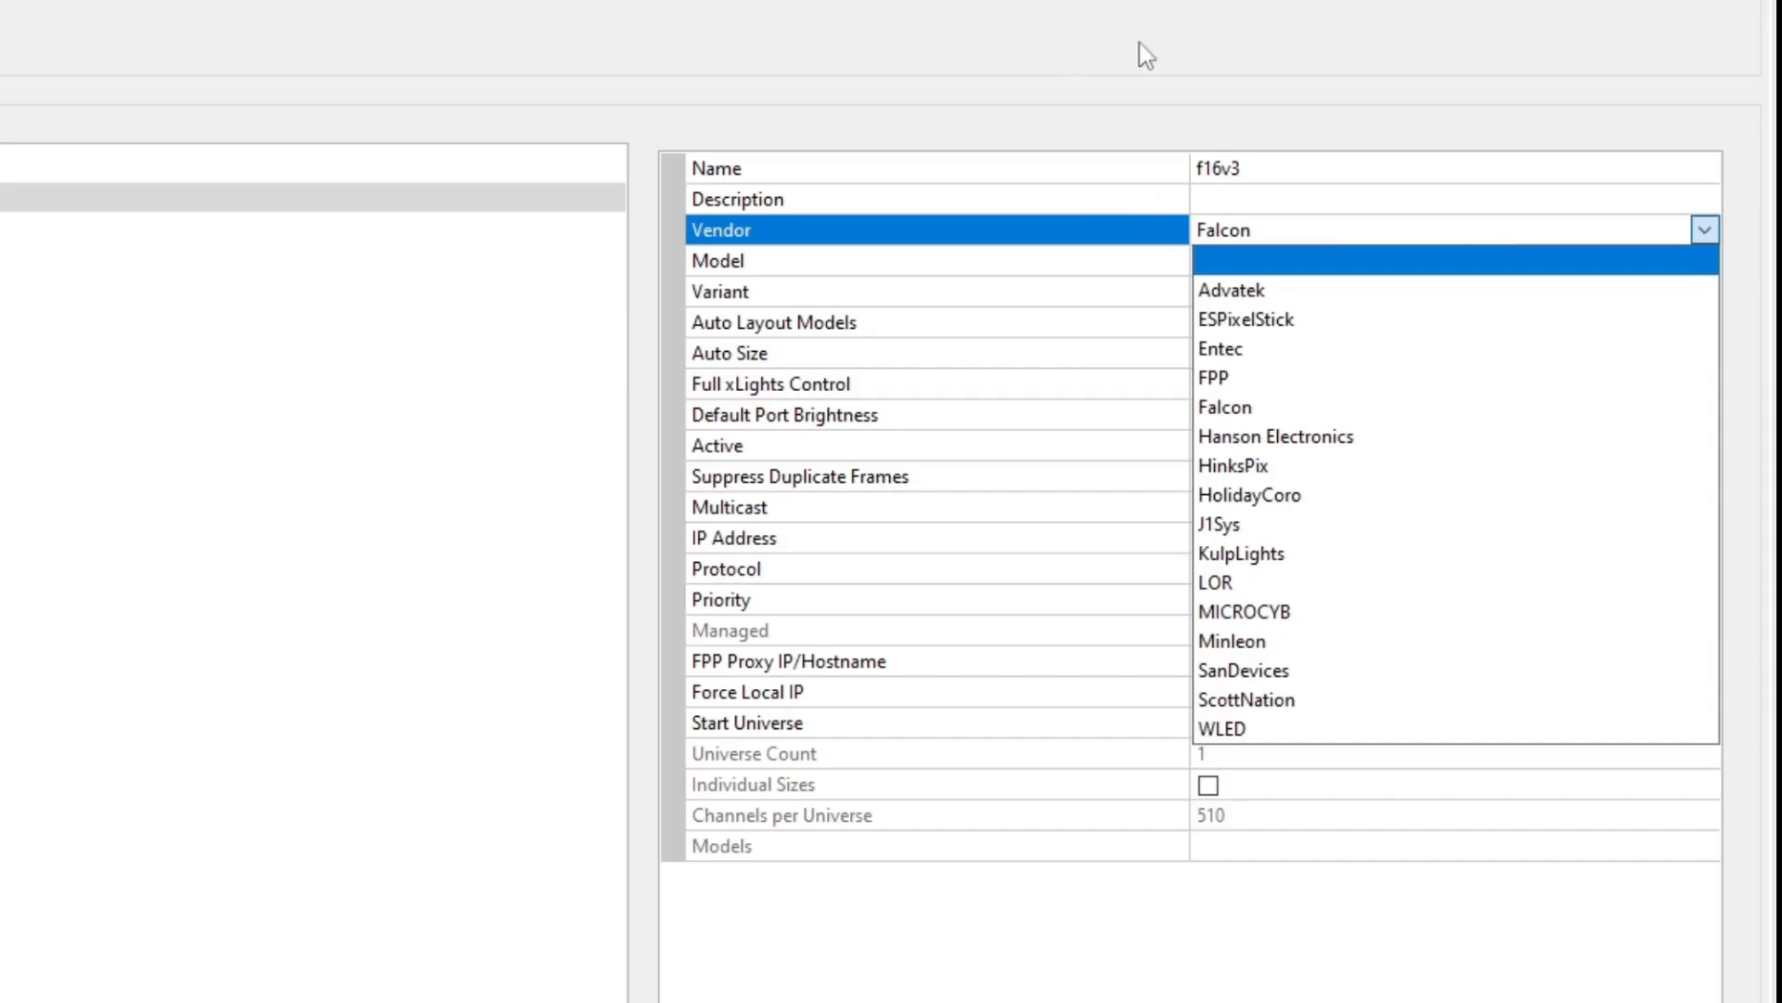
click(949, 196)
click(1300, 265)
click(1273, 267)
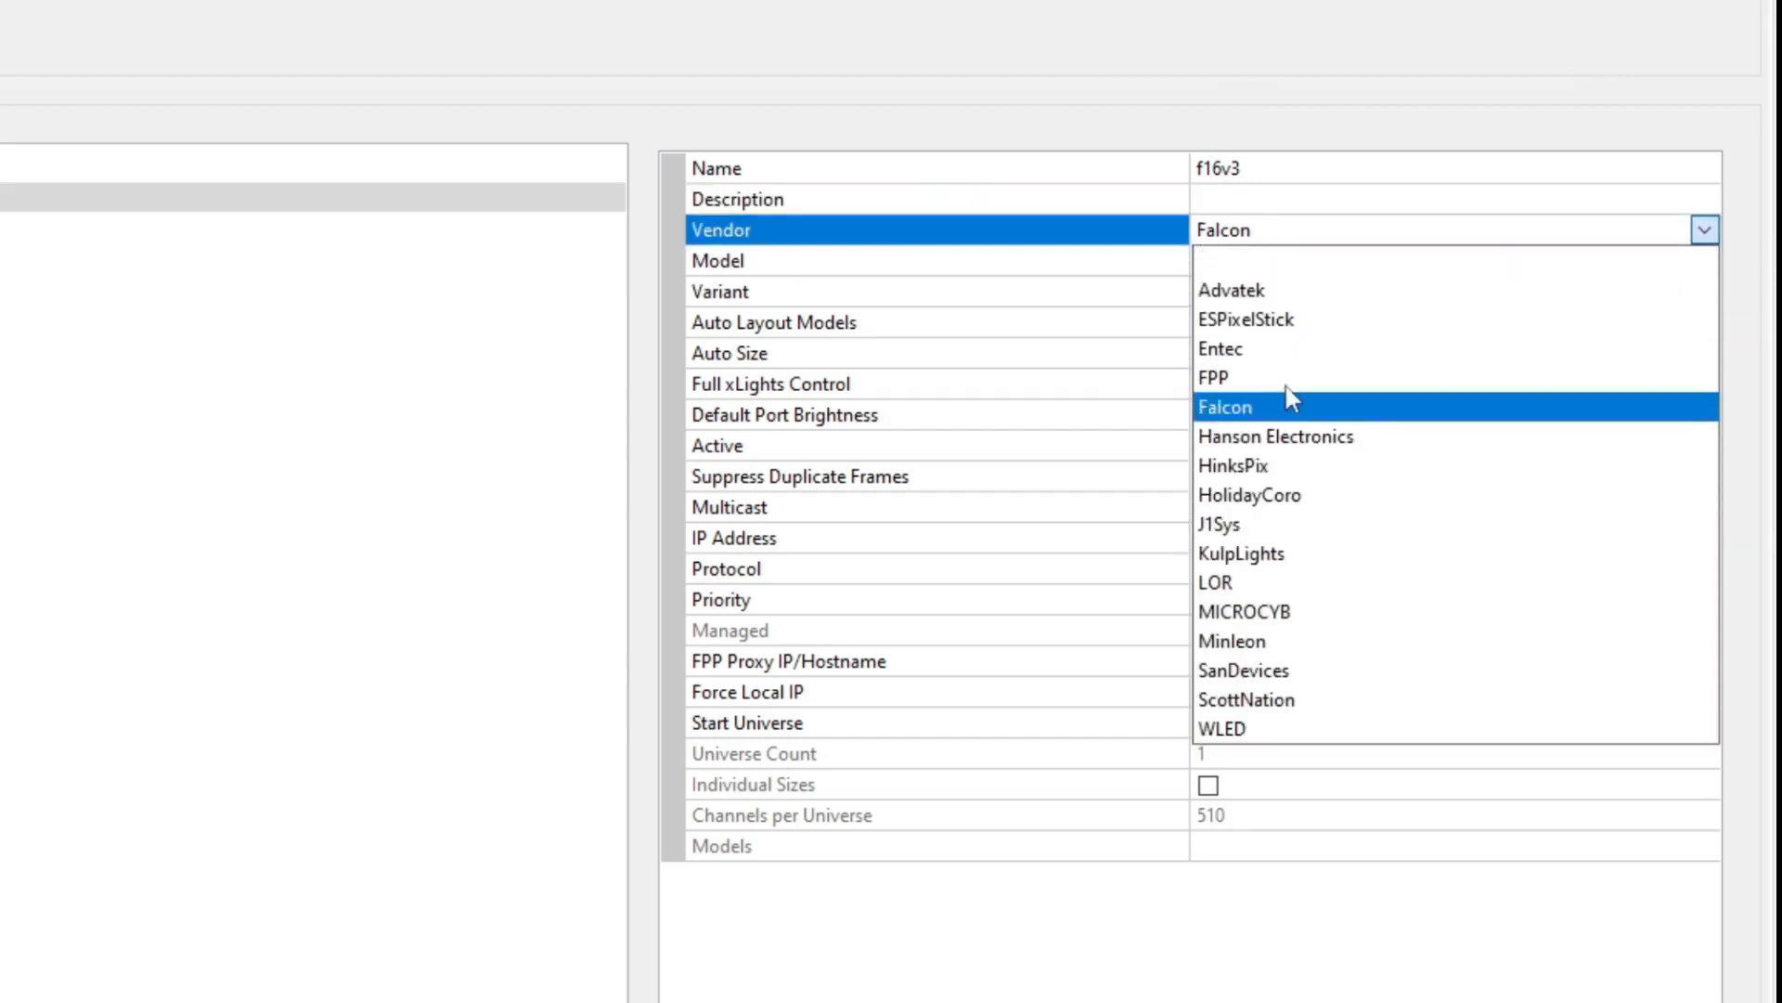
click(1237, 416)
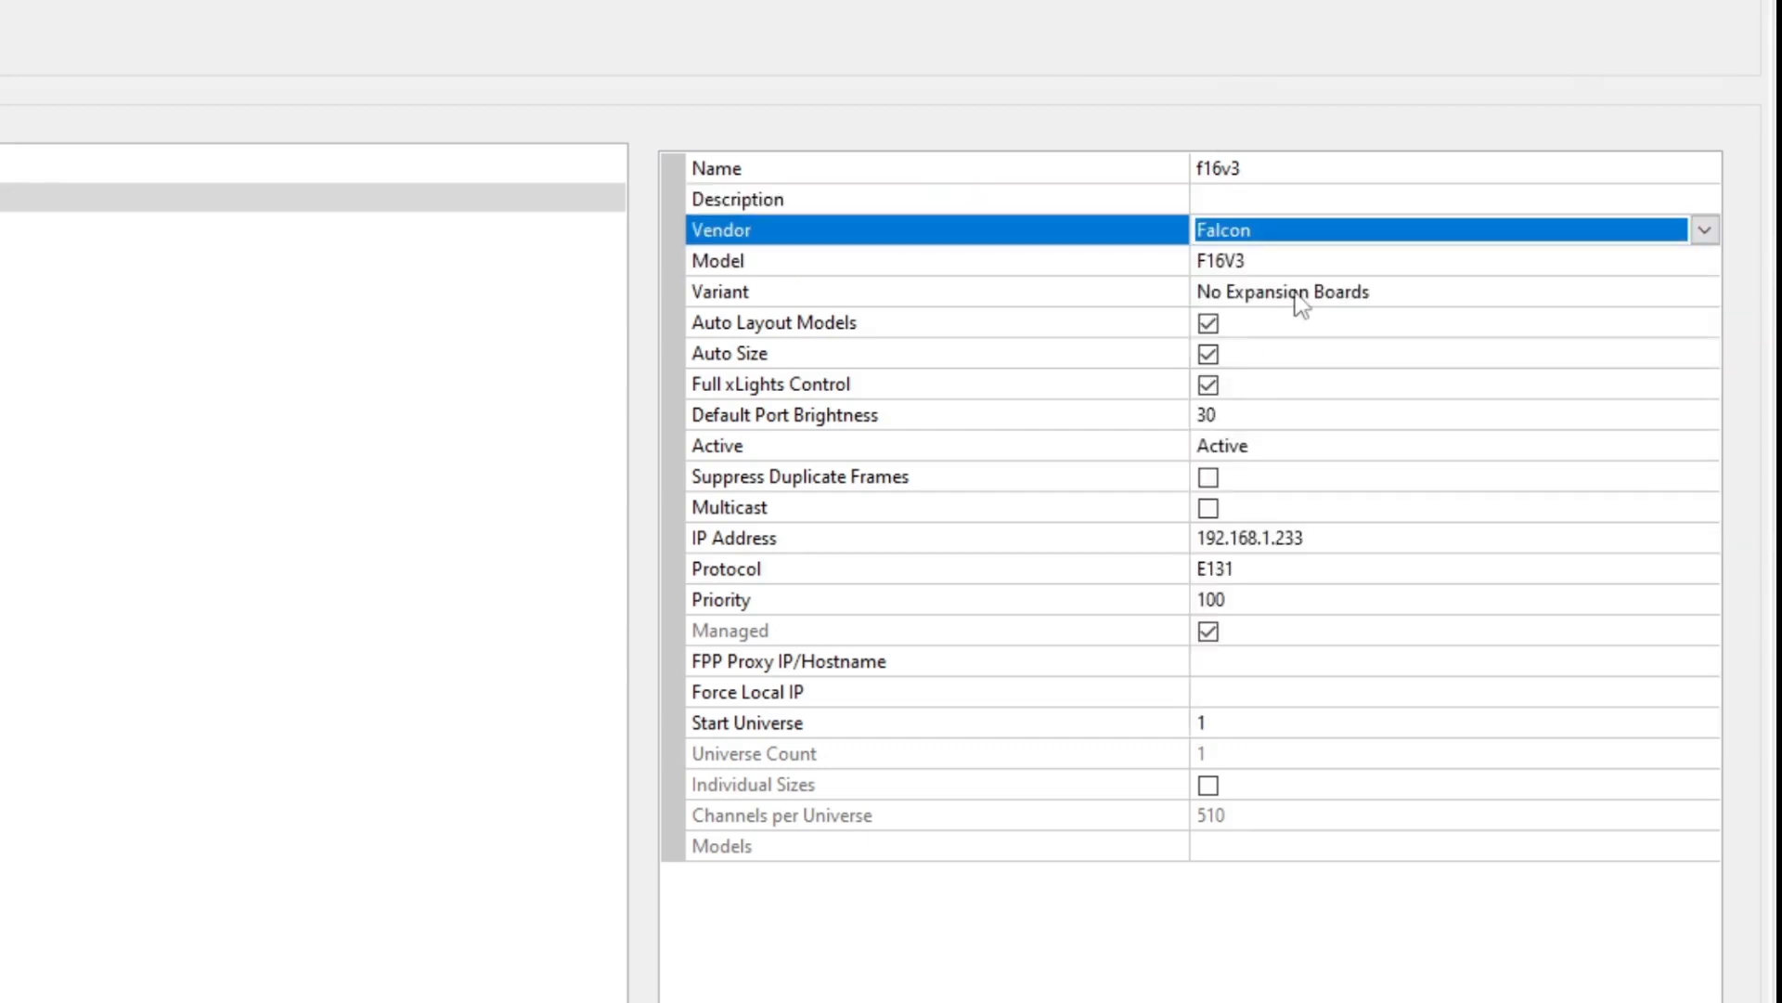
click(1297, 262)
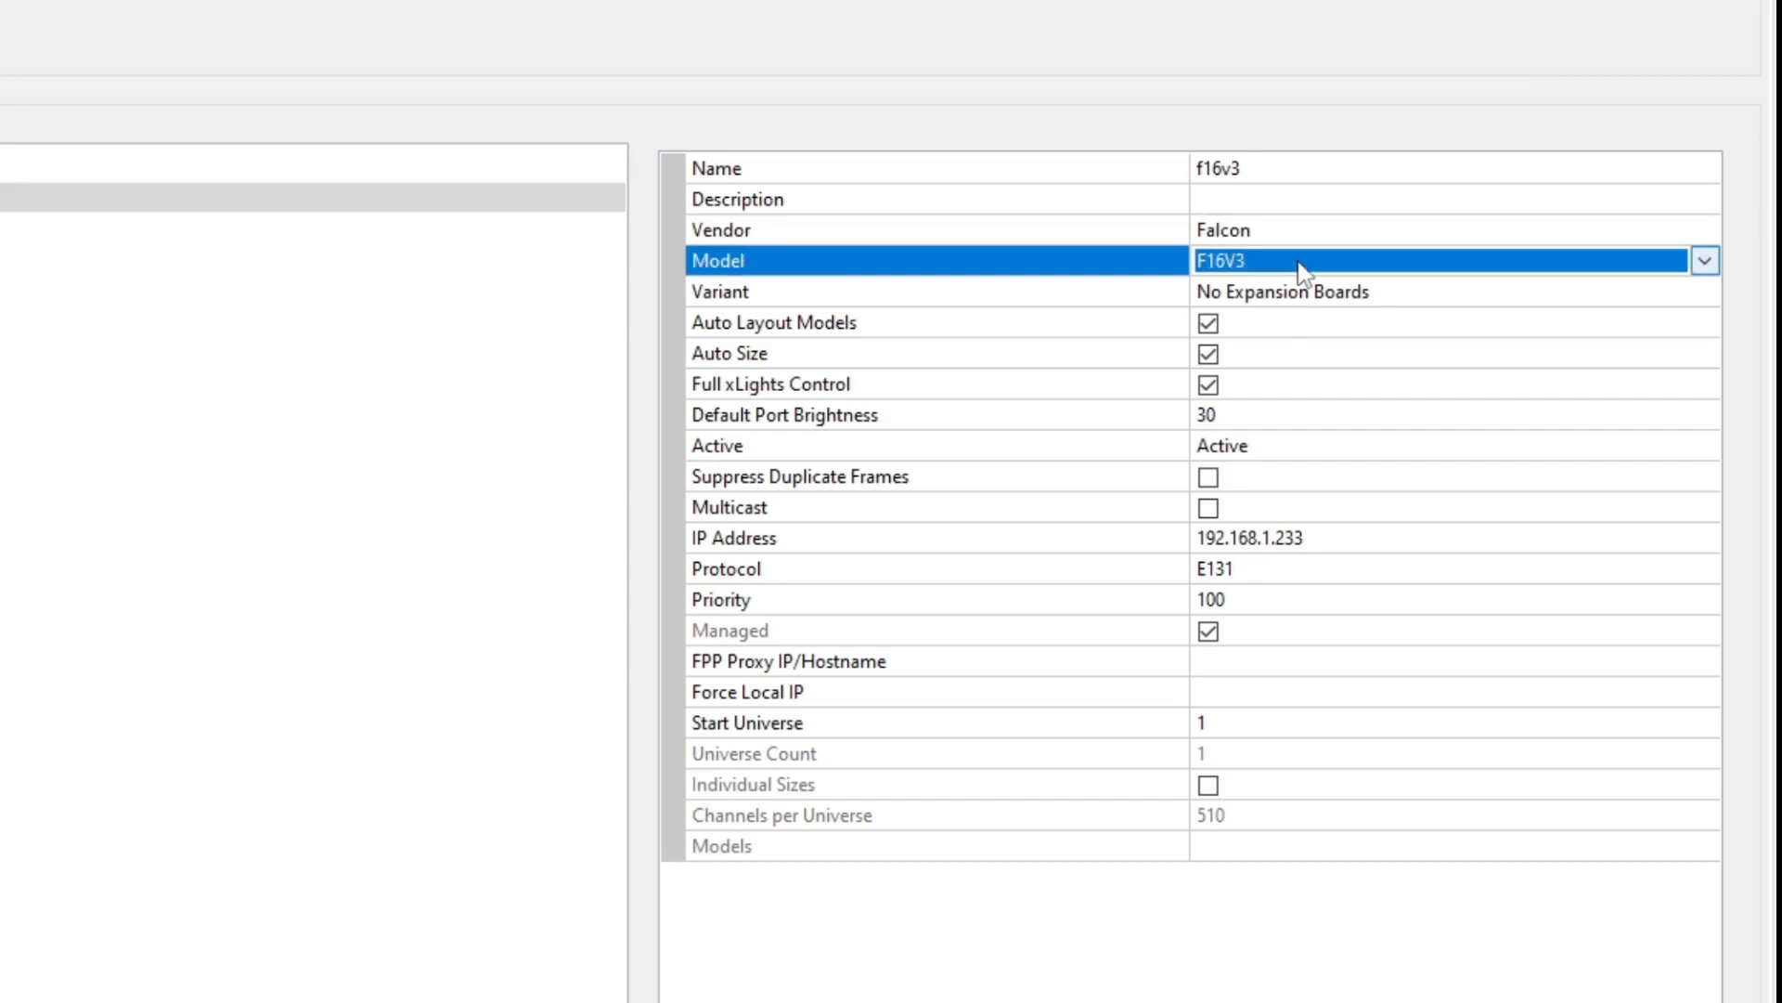
click(1297, 262)
click(1233, 160)
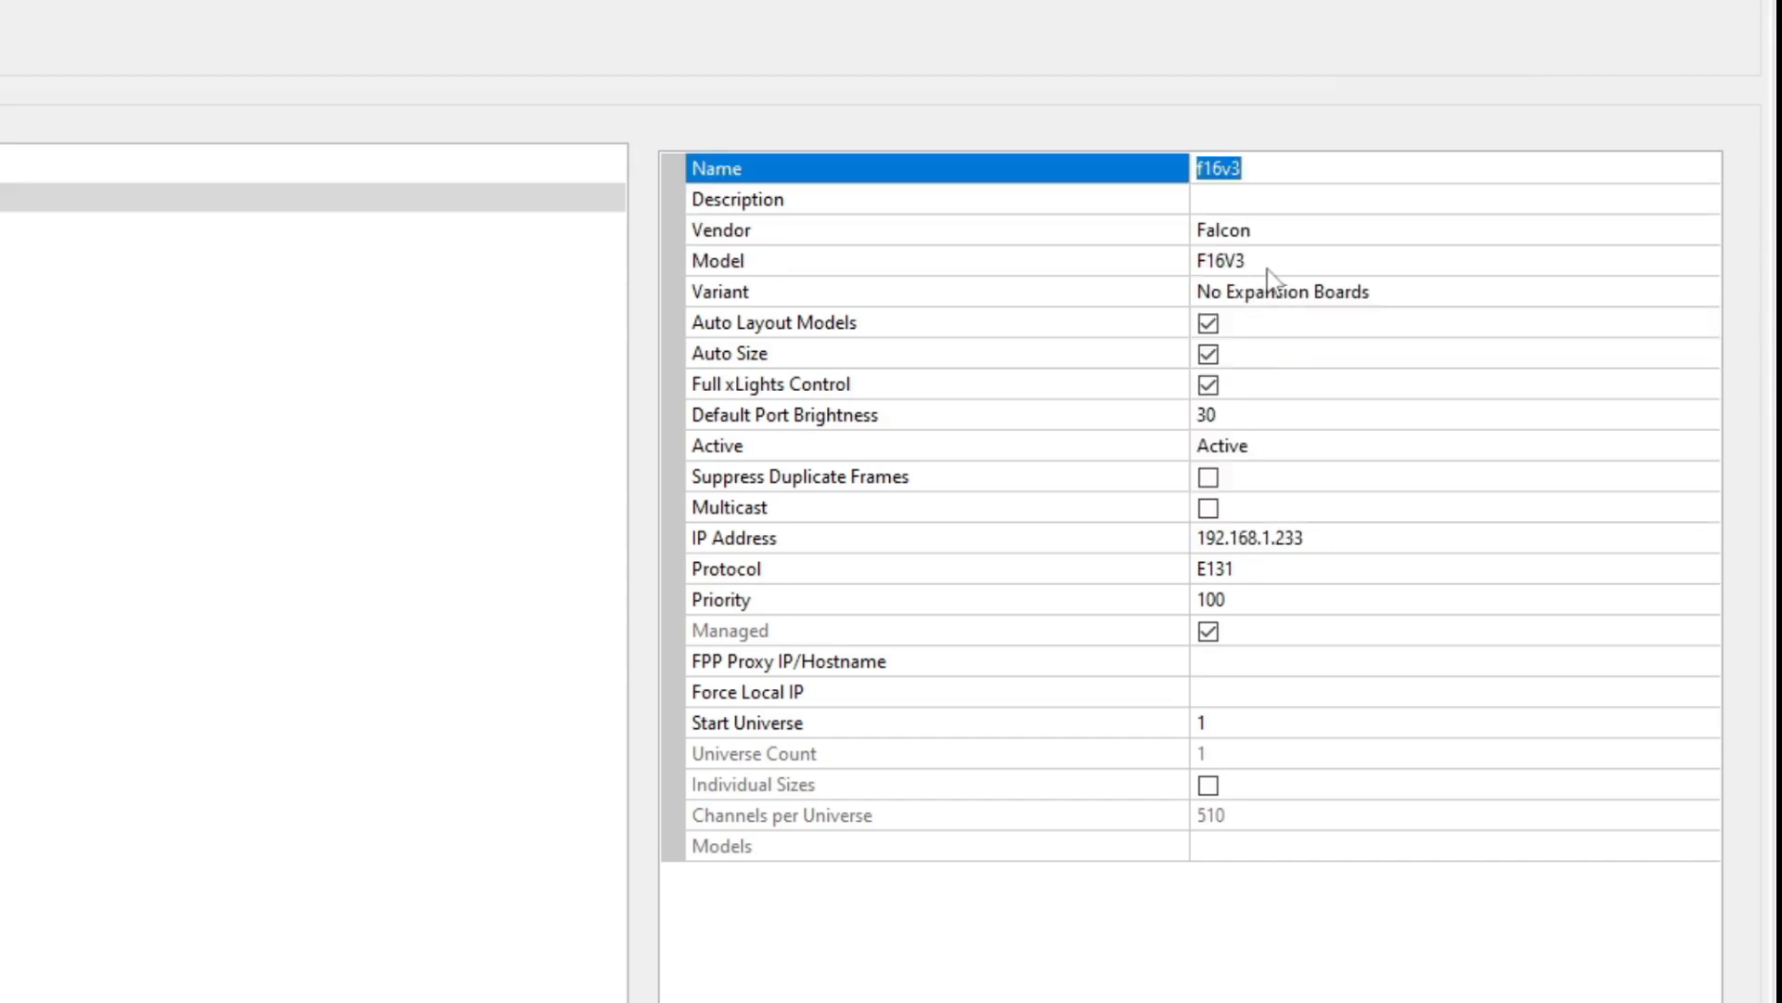
Visualise the f16v3 controller's ports and assign the Bracelet signal model to Serial Port 3.
mouse_move(1199, 332)
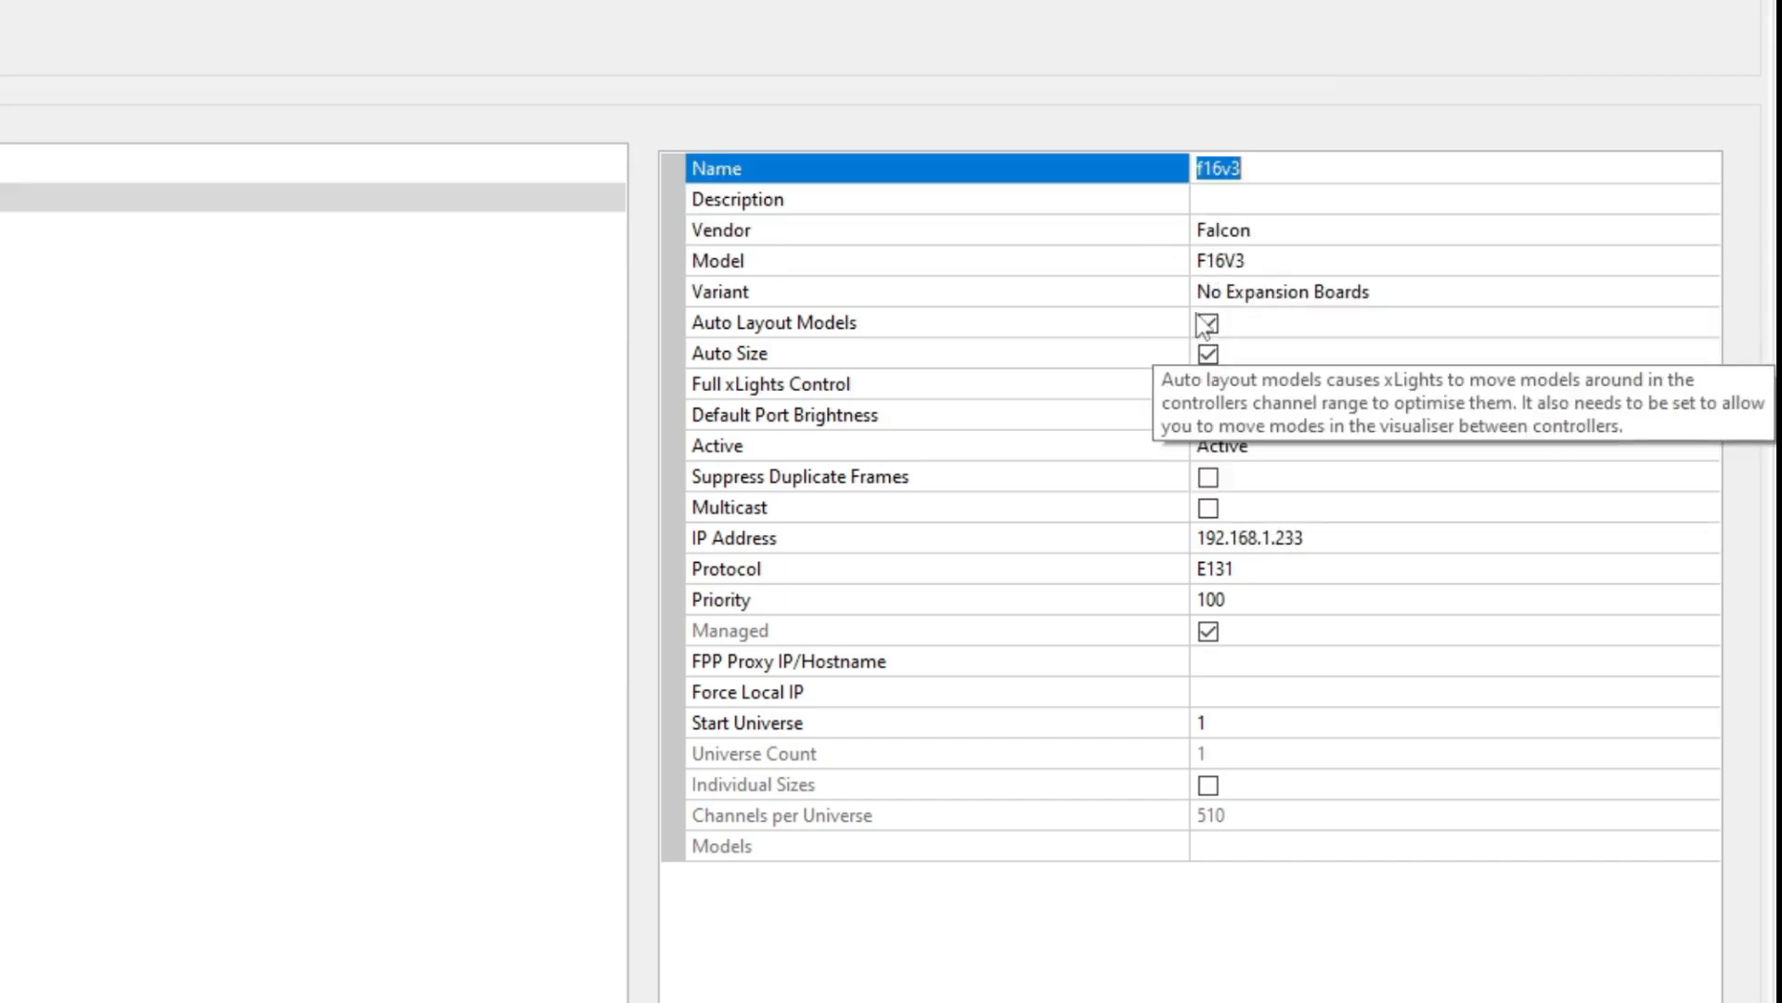
mouse_move(1211, 380)
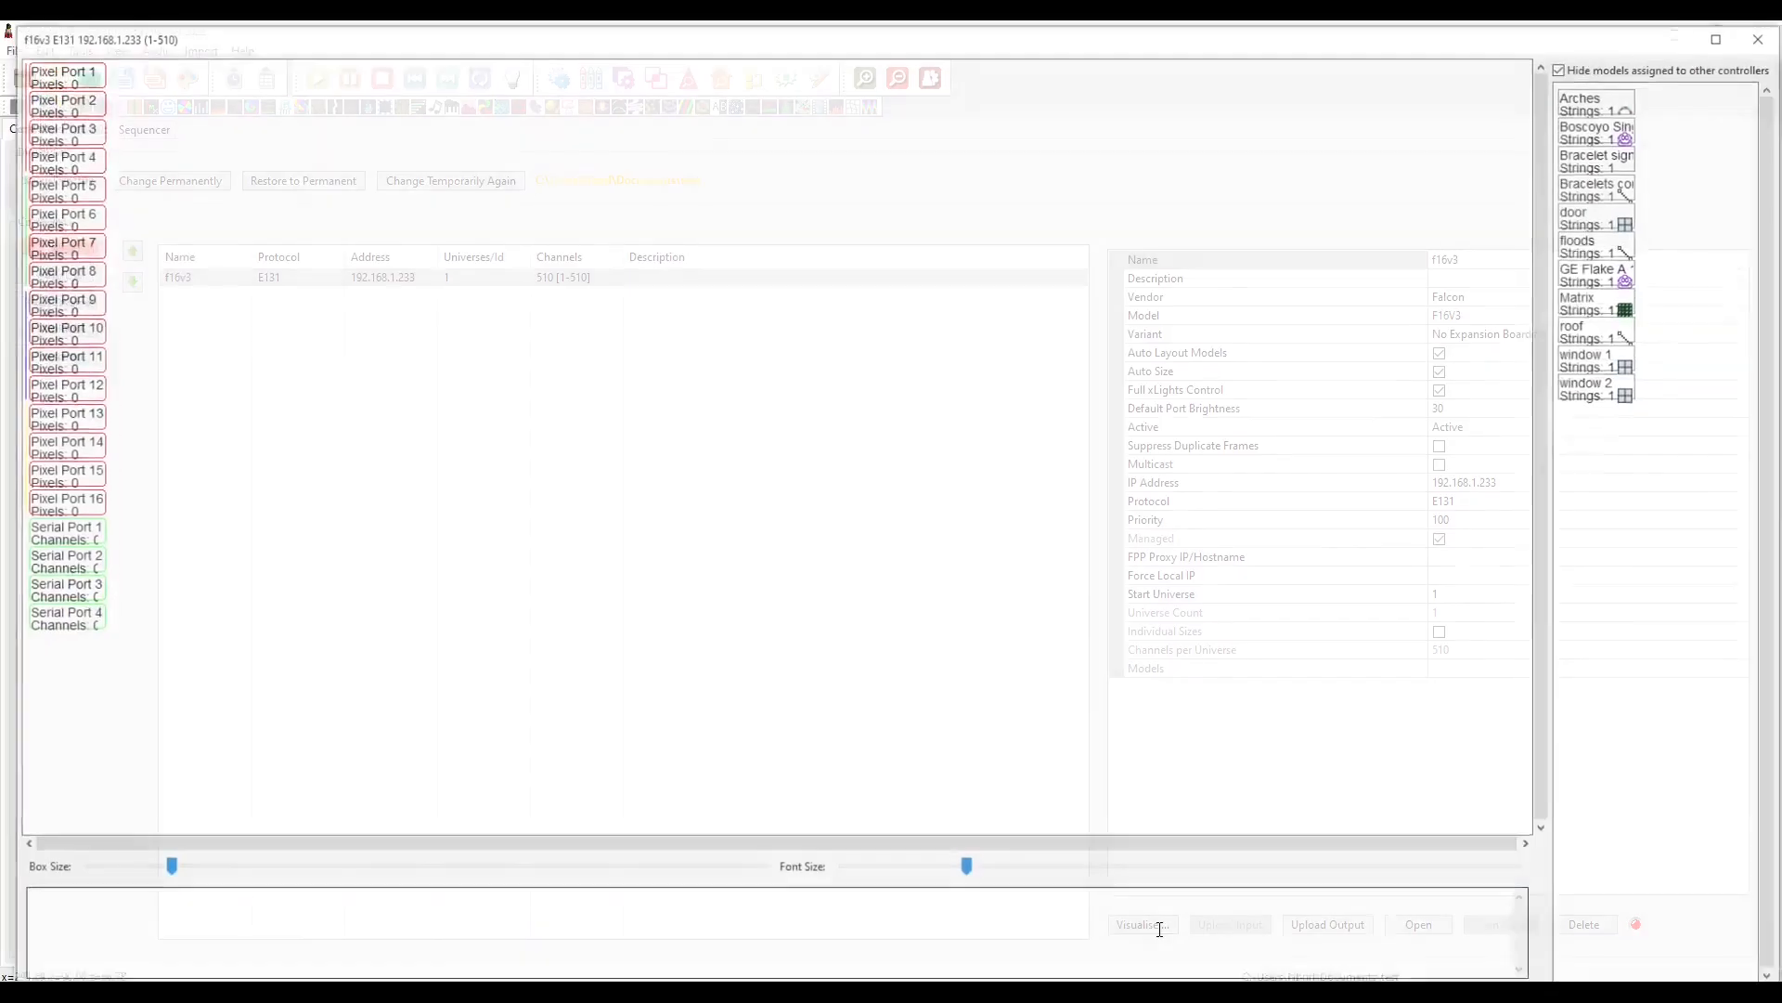
click(1231, 924)
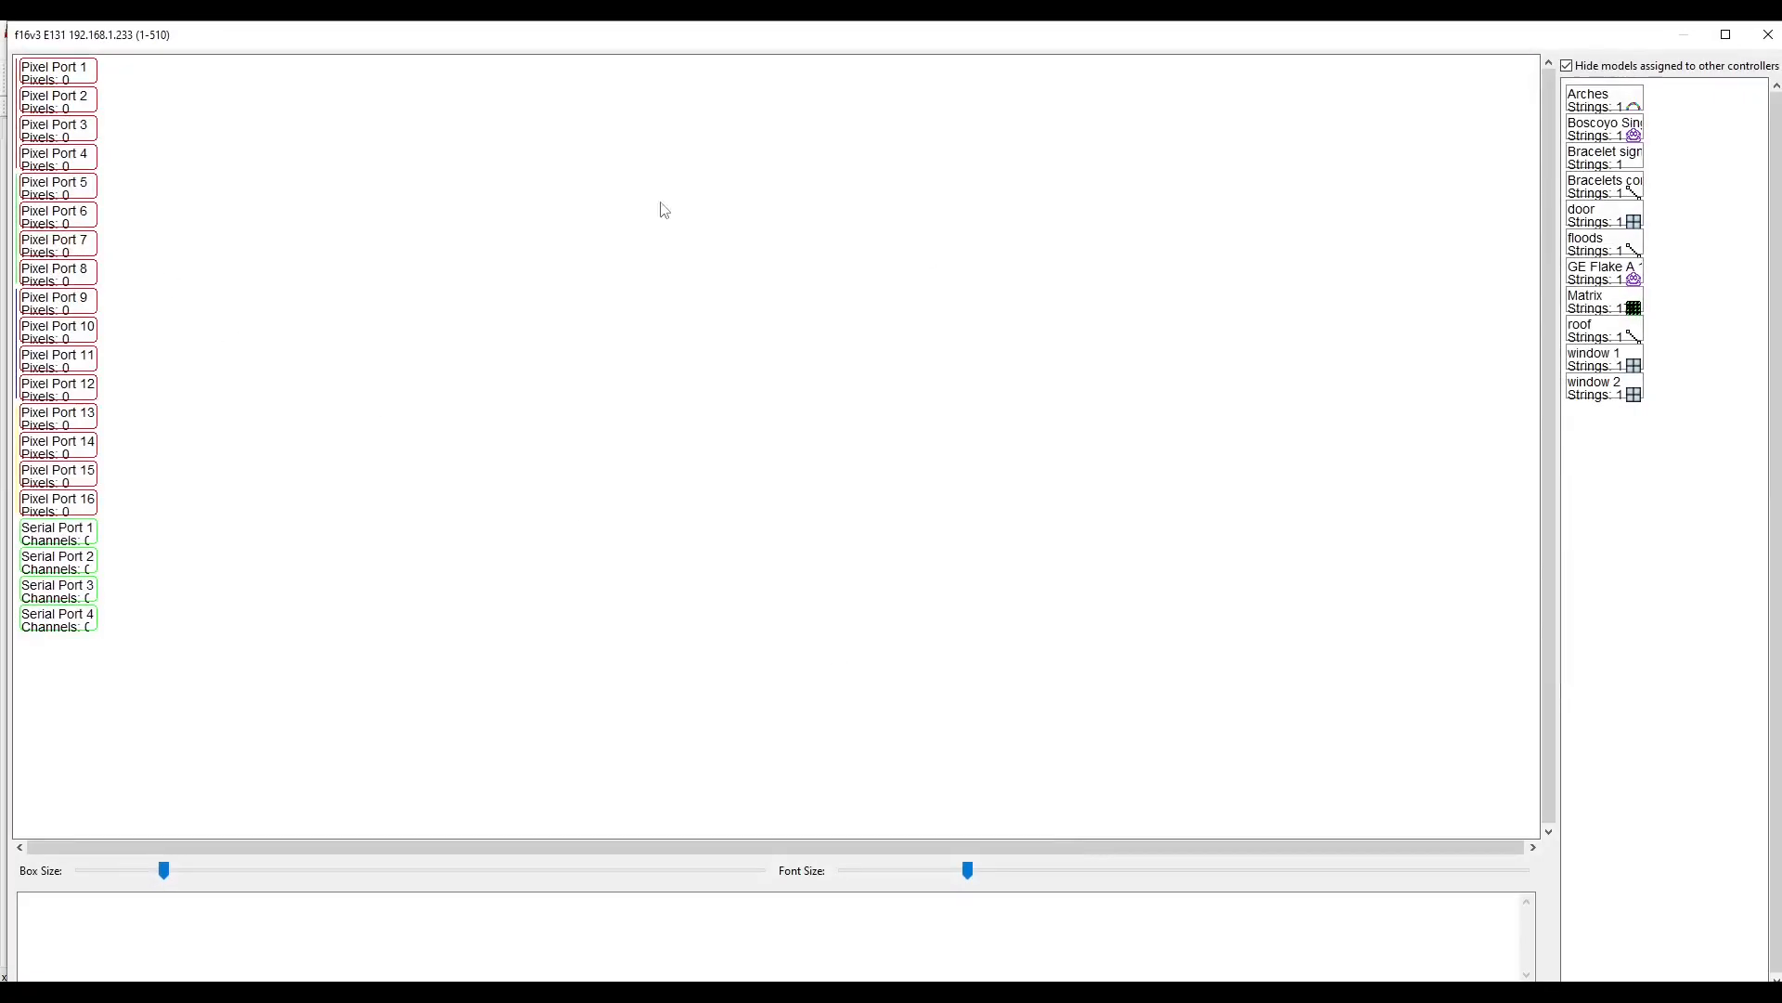
click(269, 870)
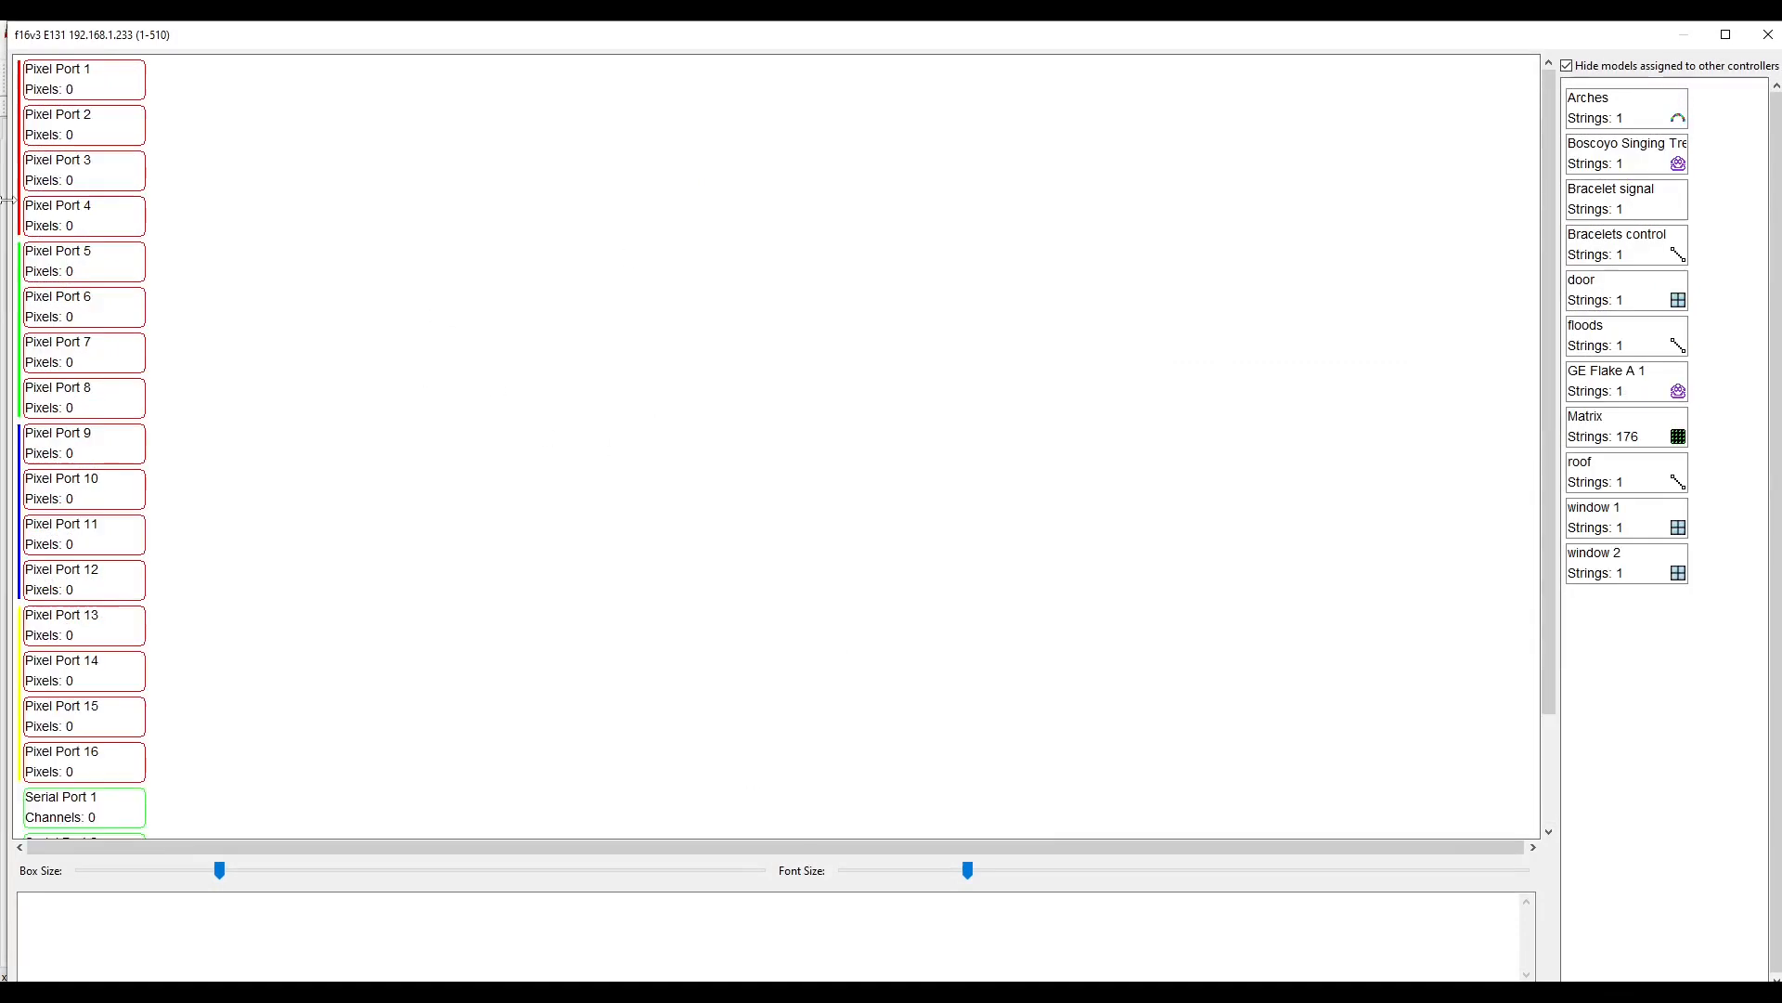
scroll(178, 394, down, 2)
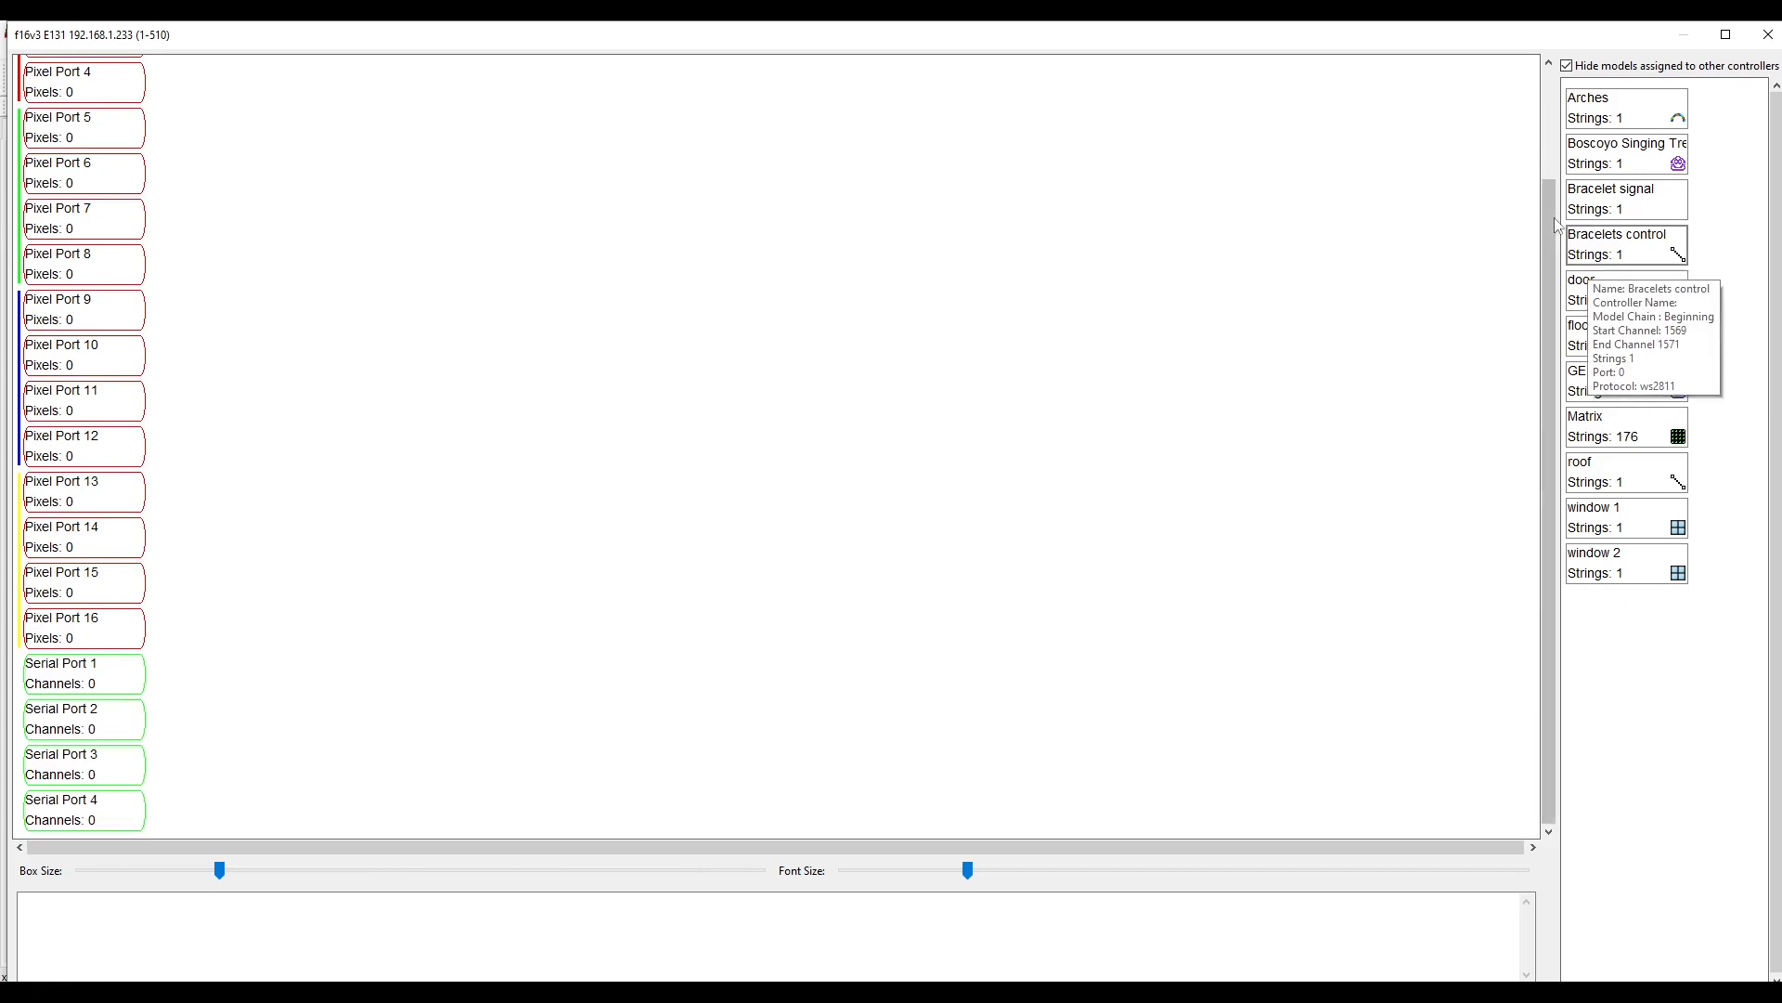
mouse_move(1603, 197)
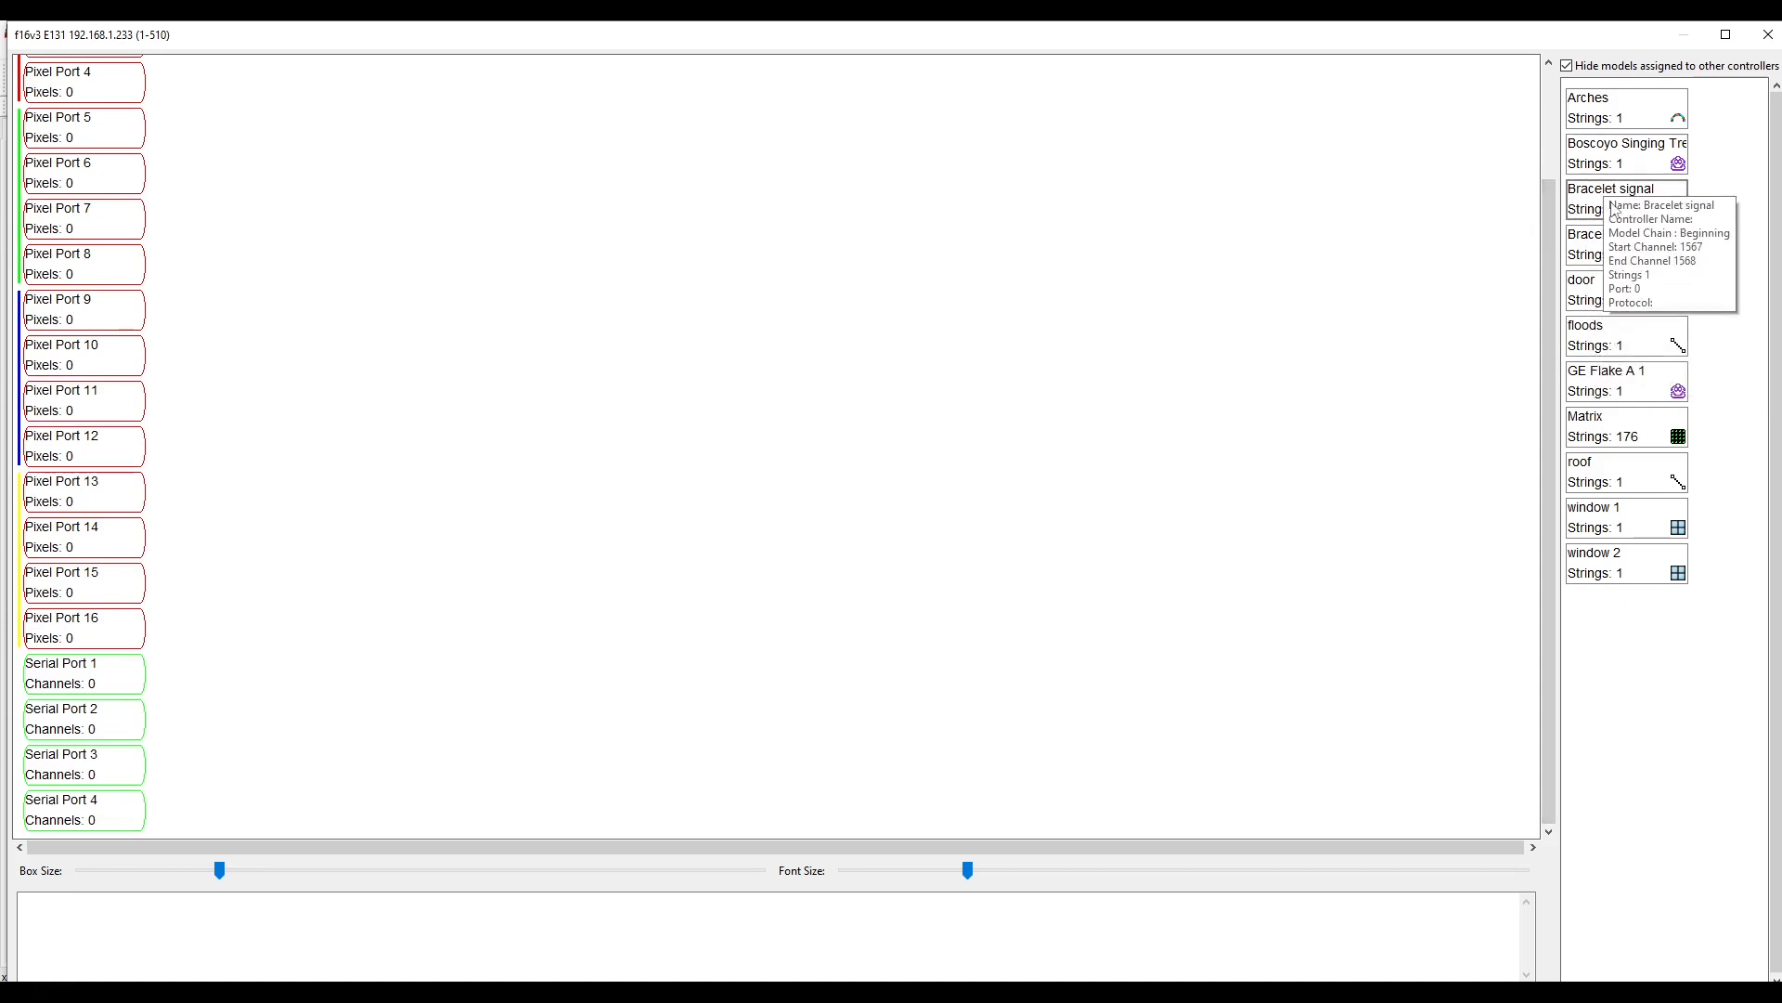
drag(1603, 202, 173, 766)
drag(172, 766, 173, 766)
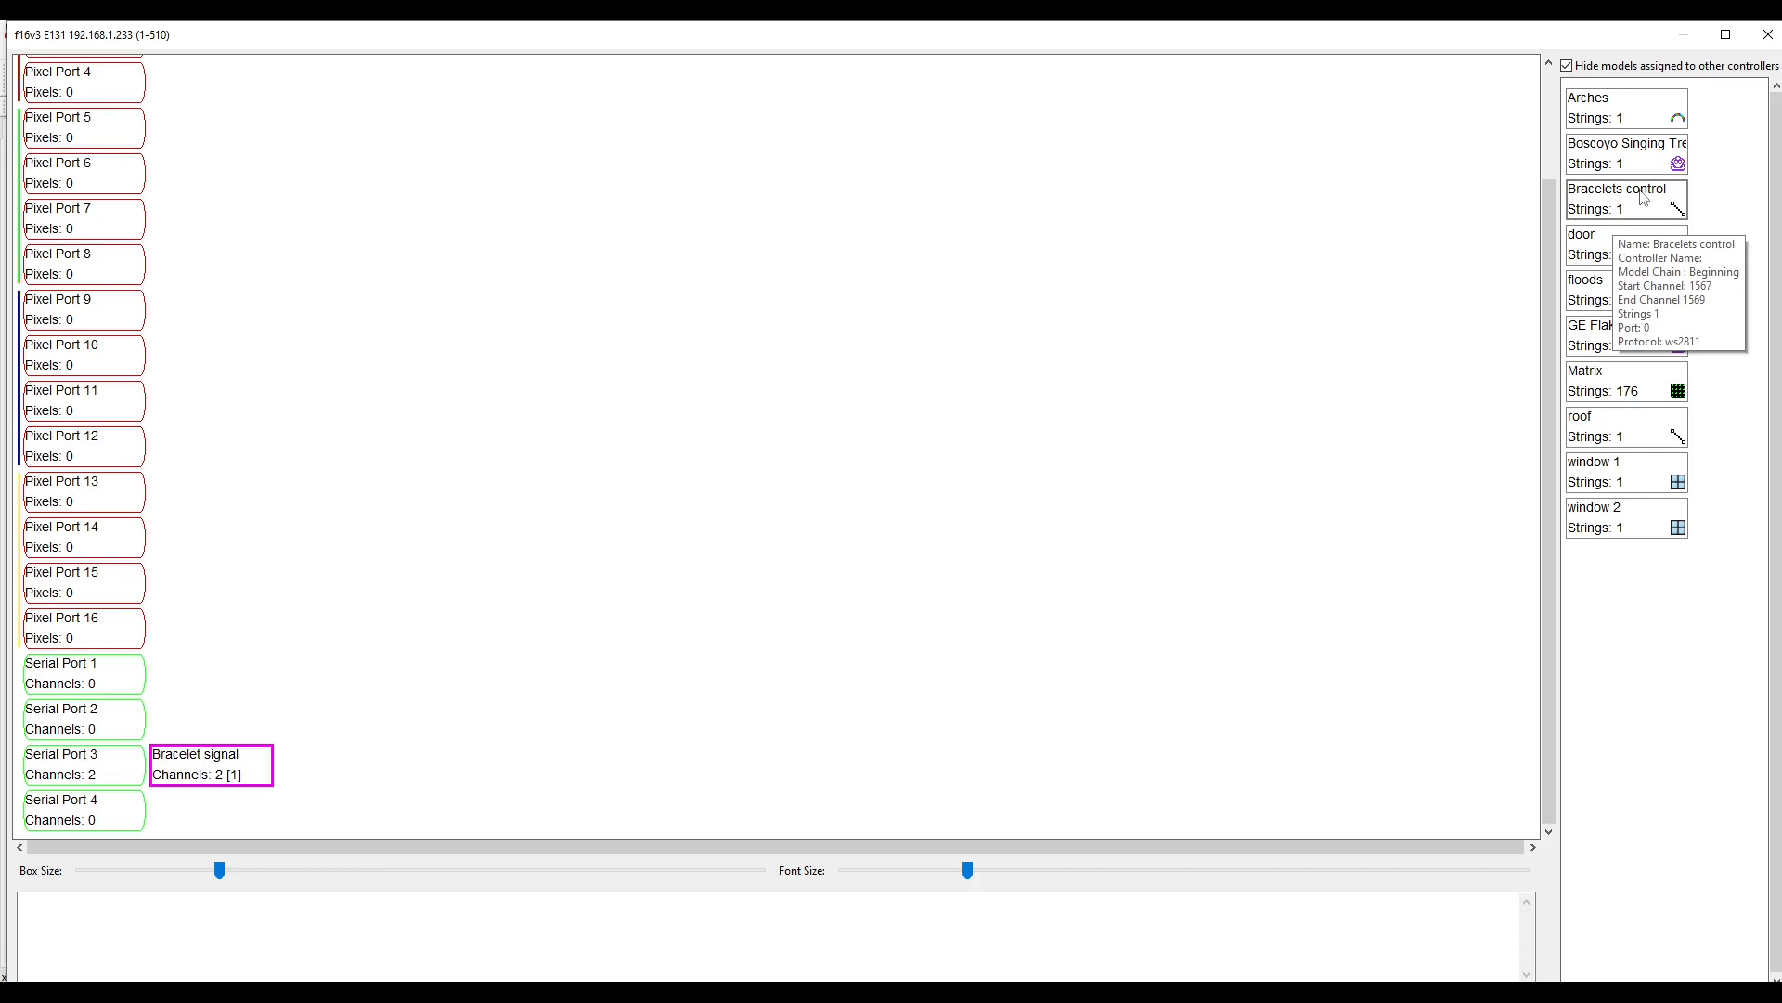
Chain the Bracelets control model after Bracelet signal on Serial Port 3 and save the controller setup.
drag(1643, 197, 298, 779)
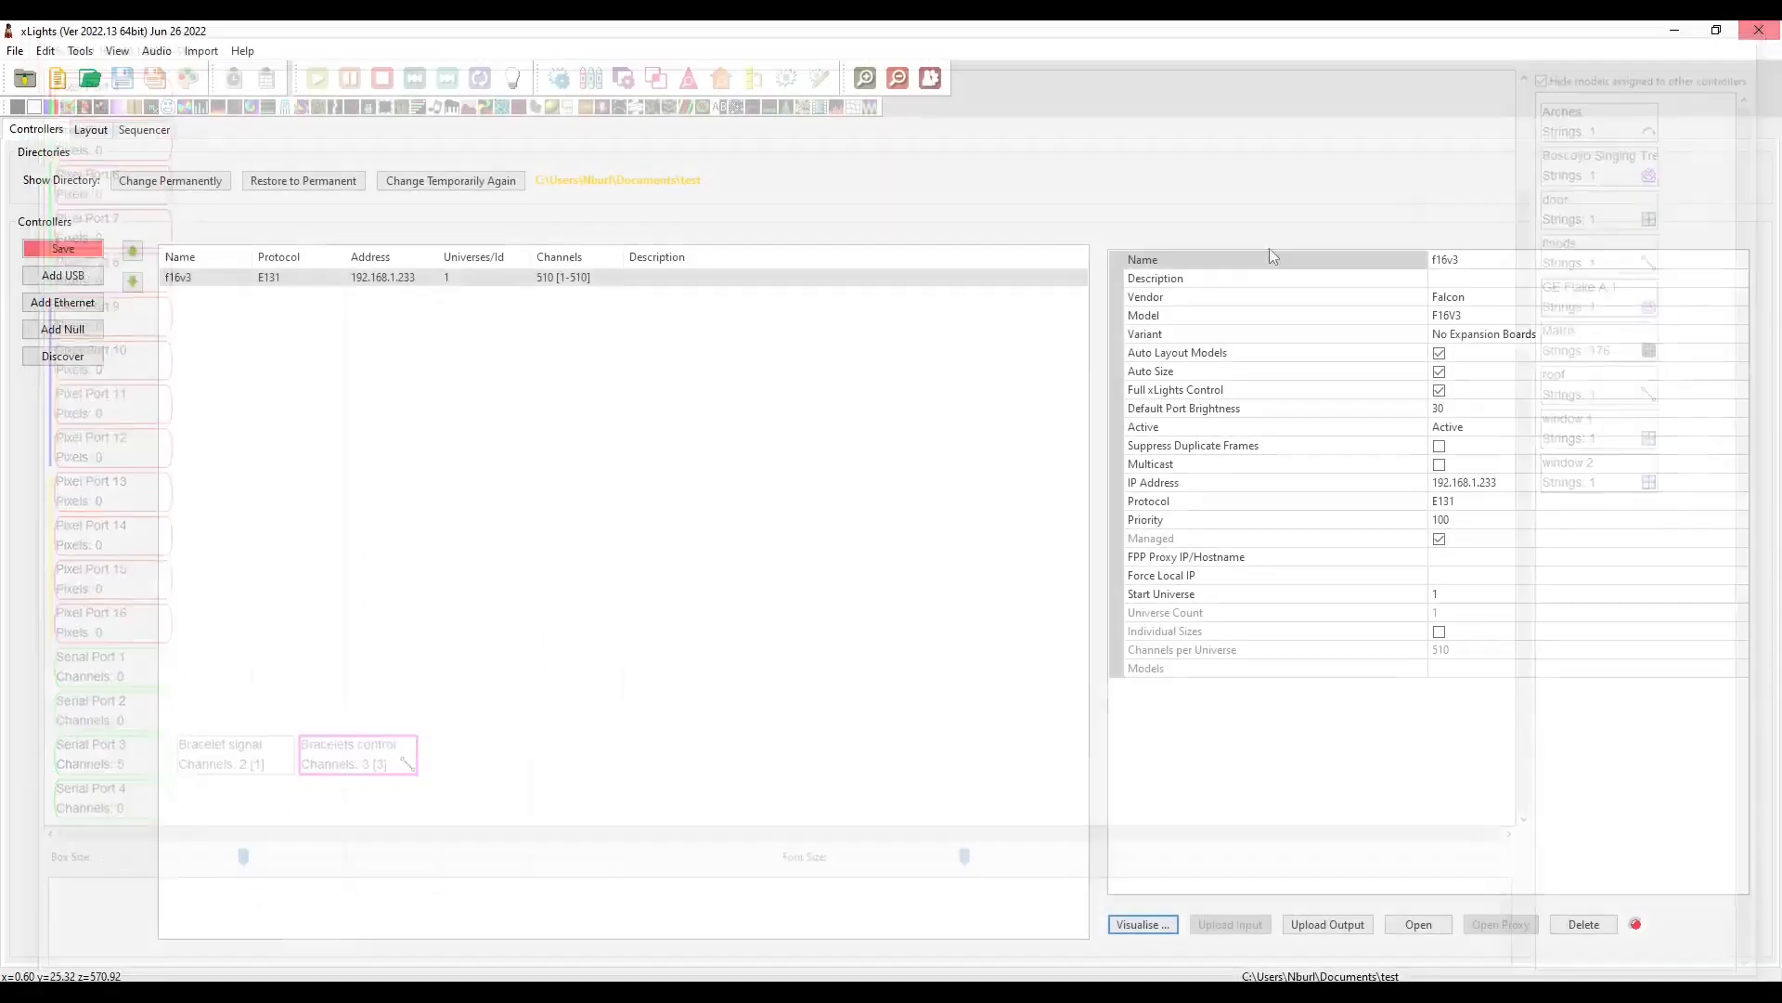
click(1768, 34)
click(78, 245)
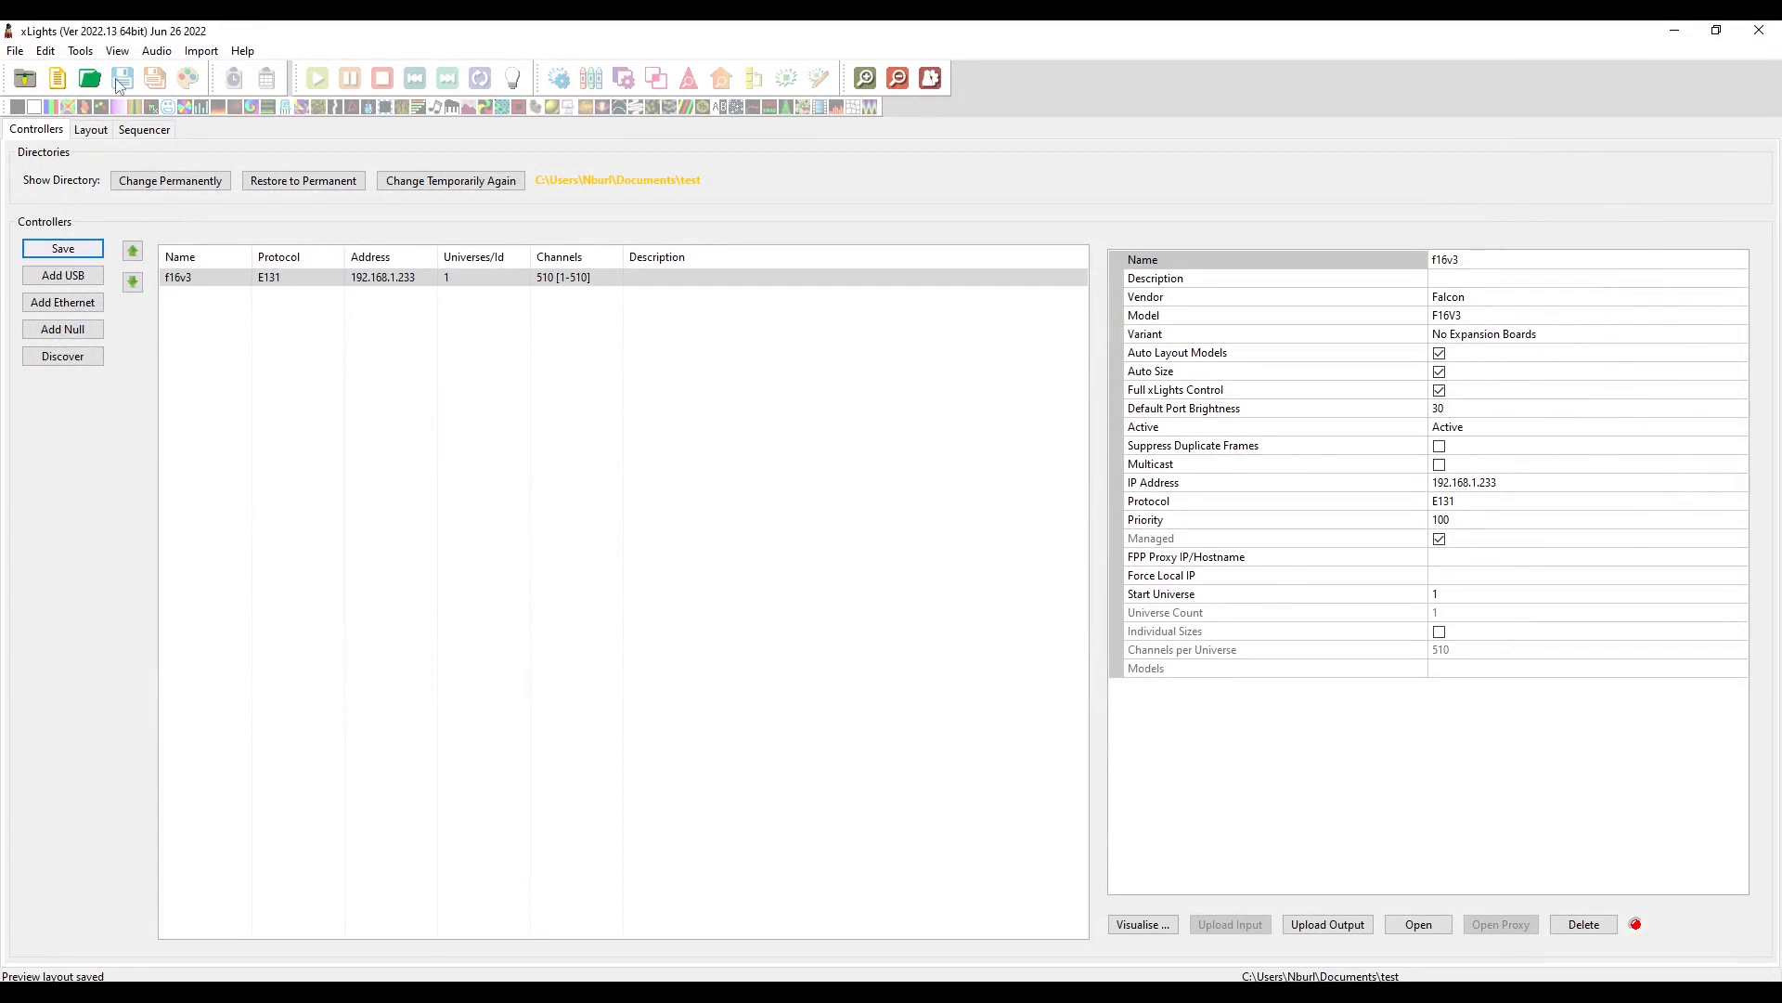
Create a new sequence in the sequencer with 40fps (25ms) timing.
click(139, 135)
click(57, 78)
click(307, 358)
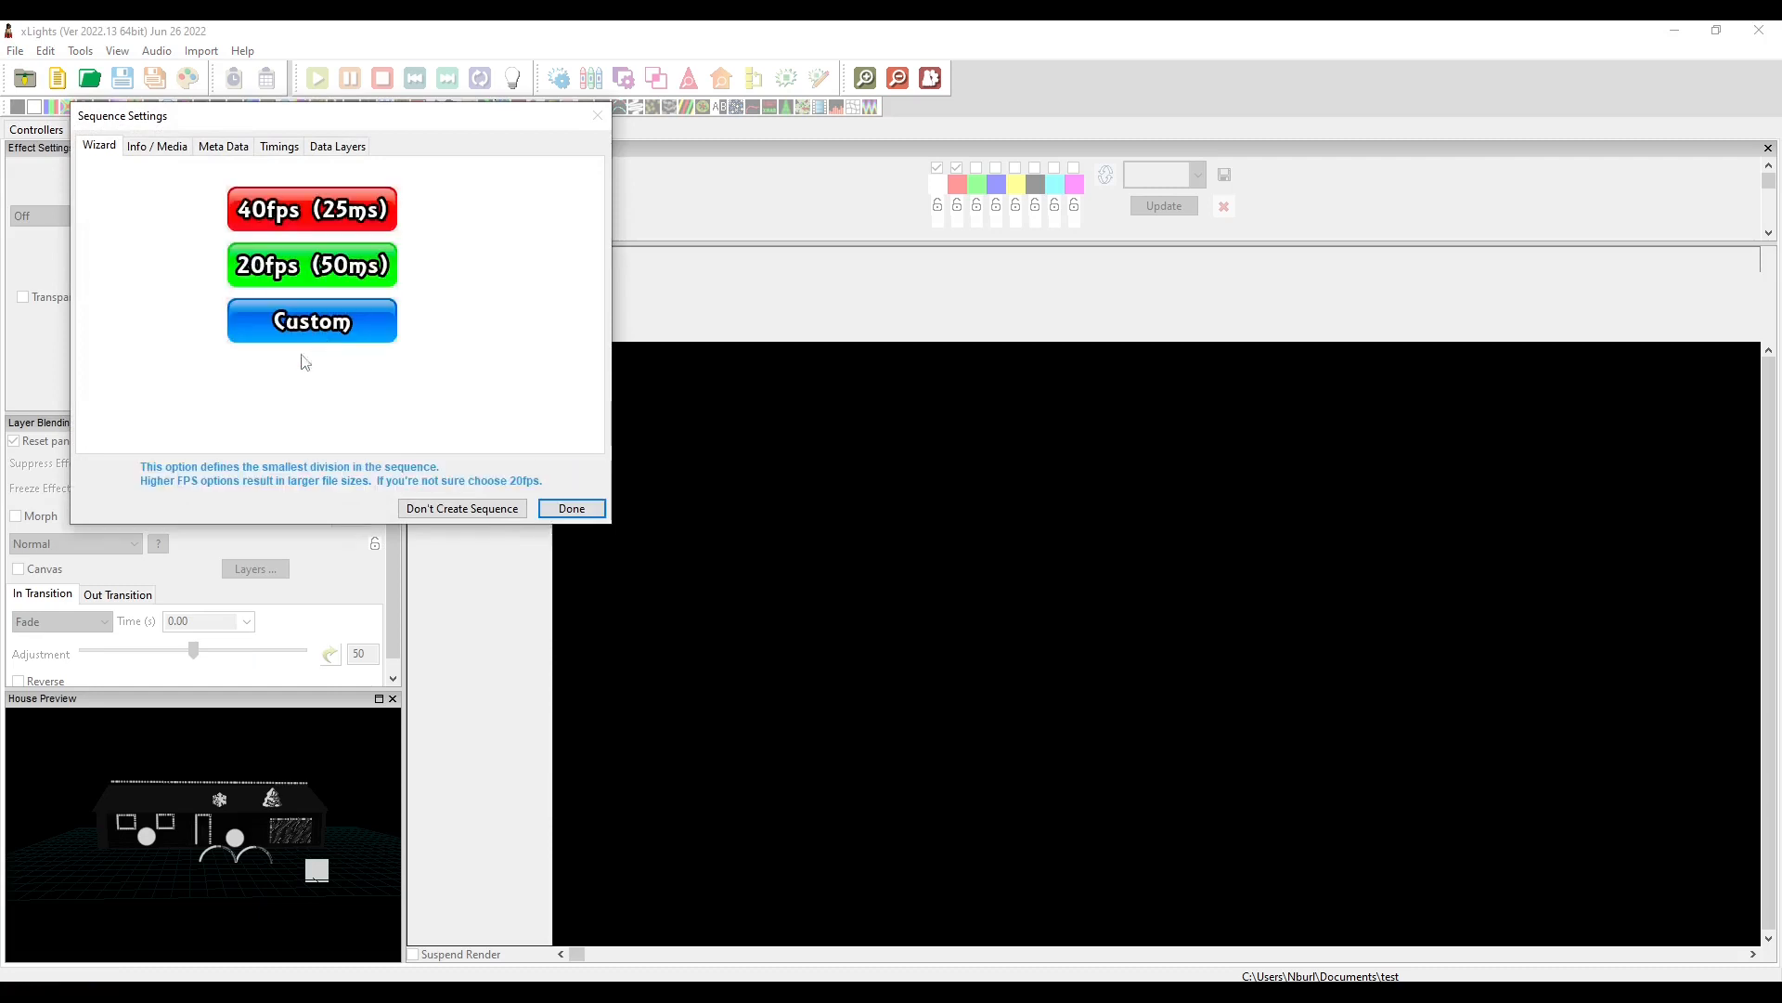
click(262, 218)
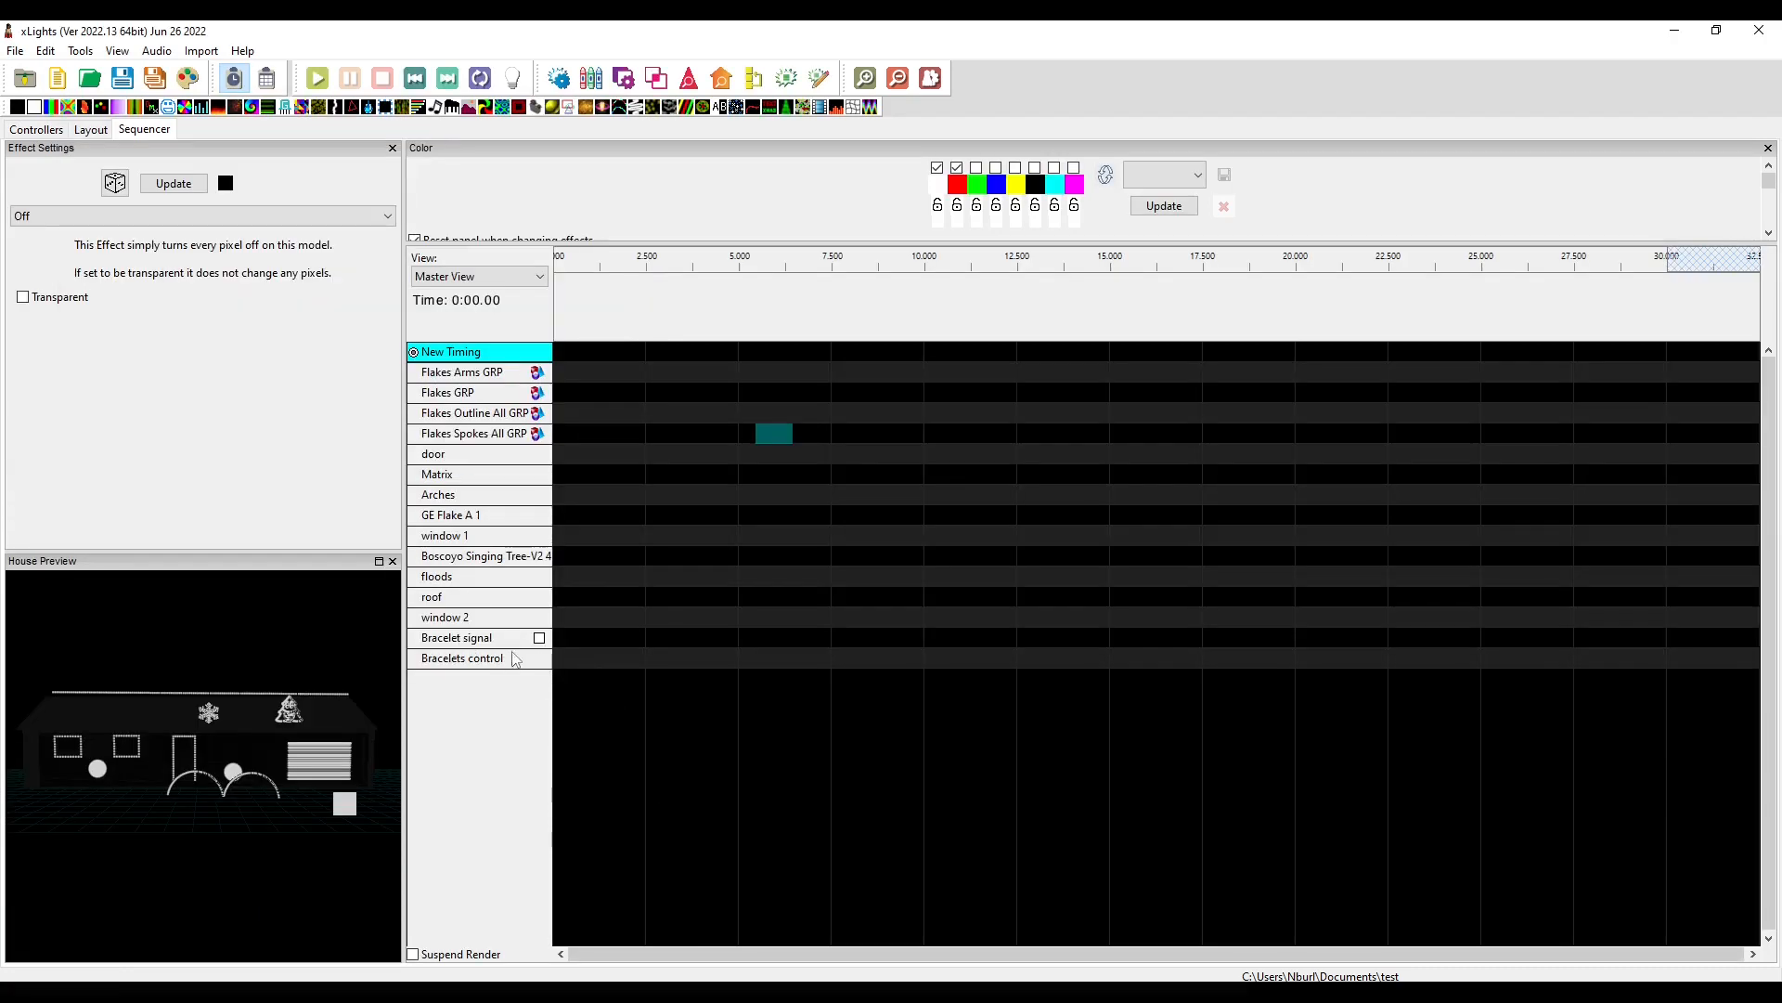
Place the Bracelets control row above Bracelet signal and add a timing mark at about 10 seconds on New Timing.
scroll(278, 894, up, 3)
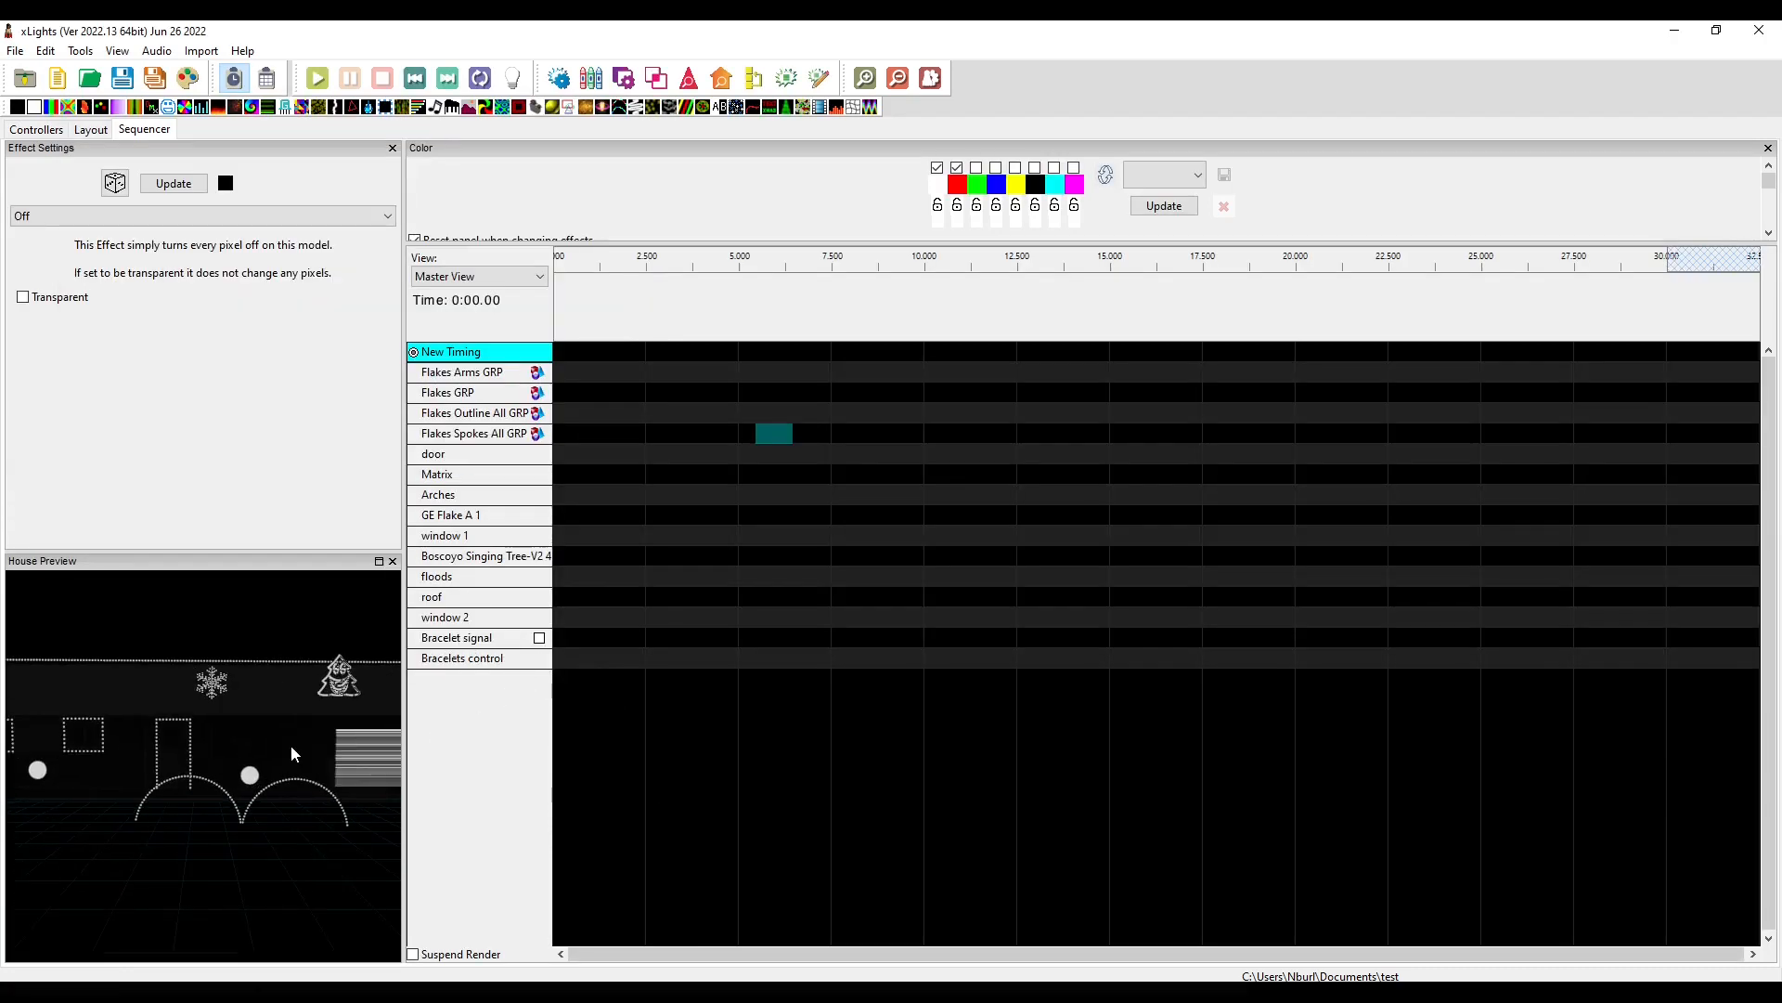
drag(247, 722, 42, 691)
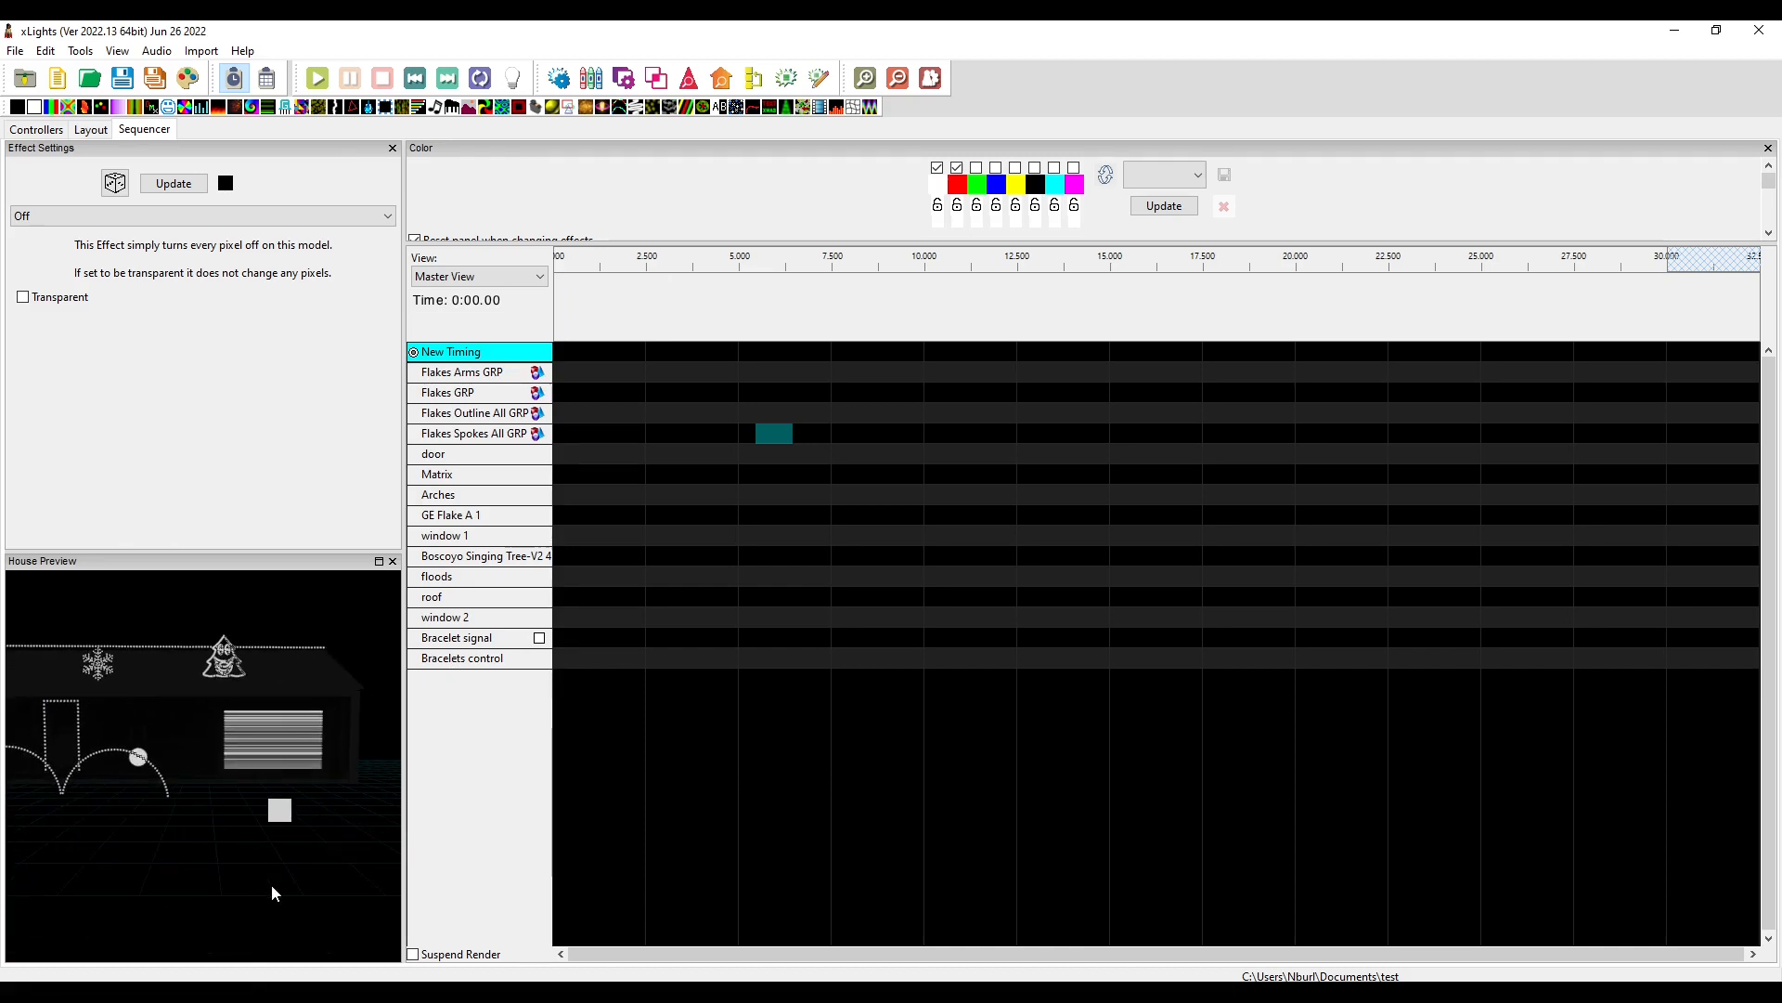
drag(303, 837, 260, 787)
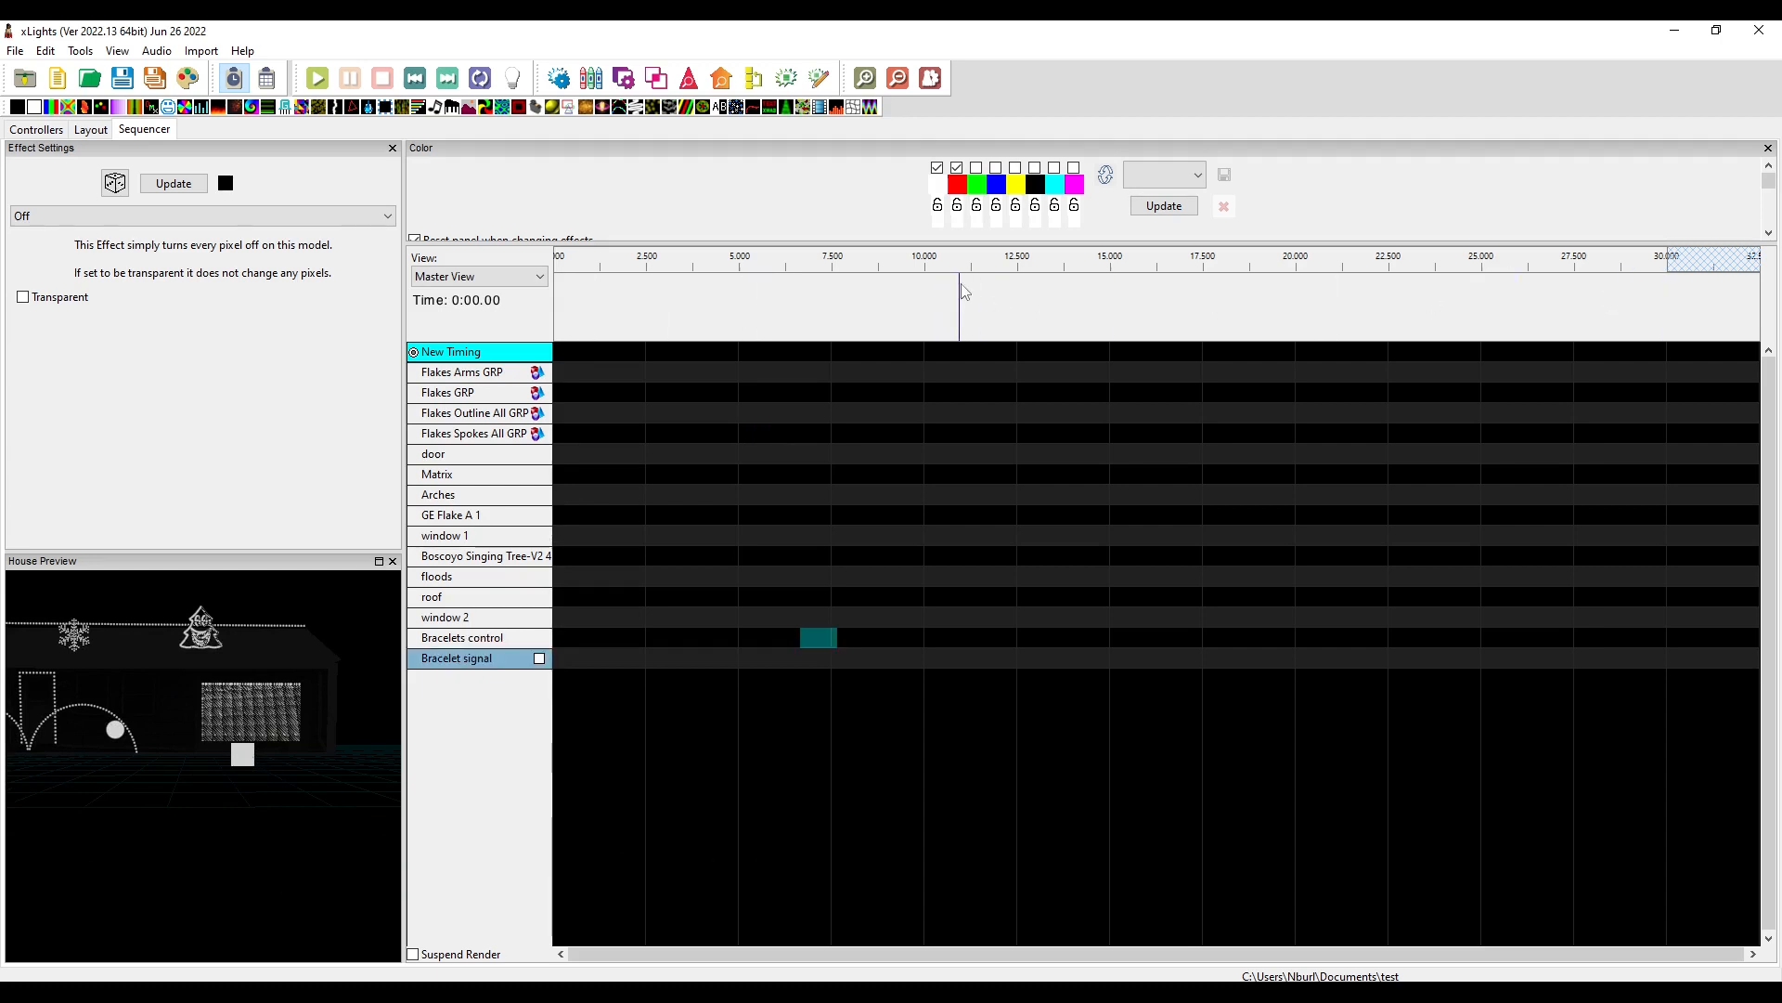
click(926, 292)
click(681, 644)
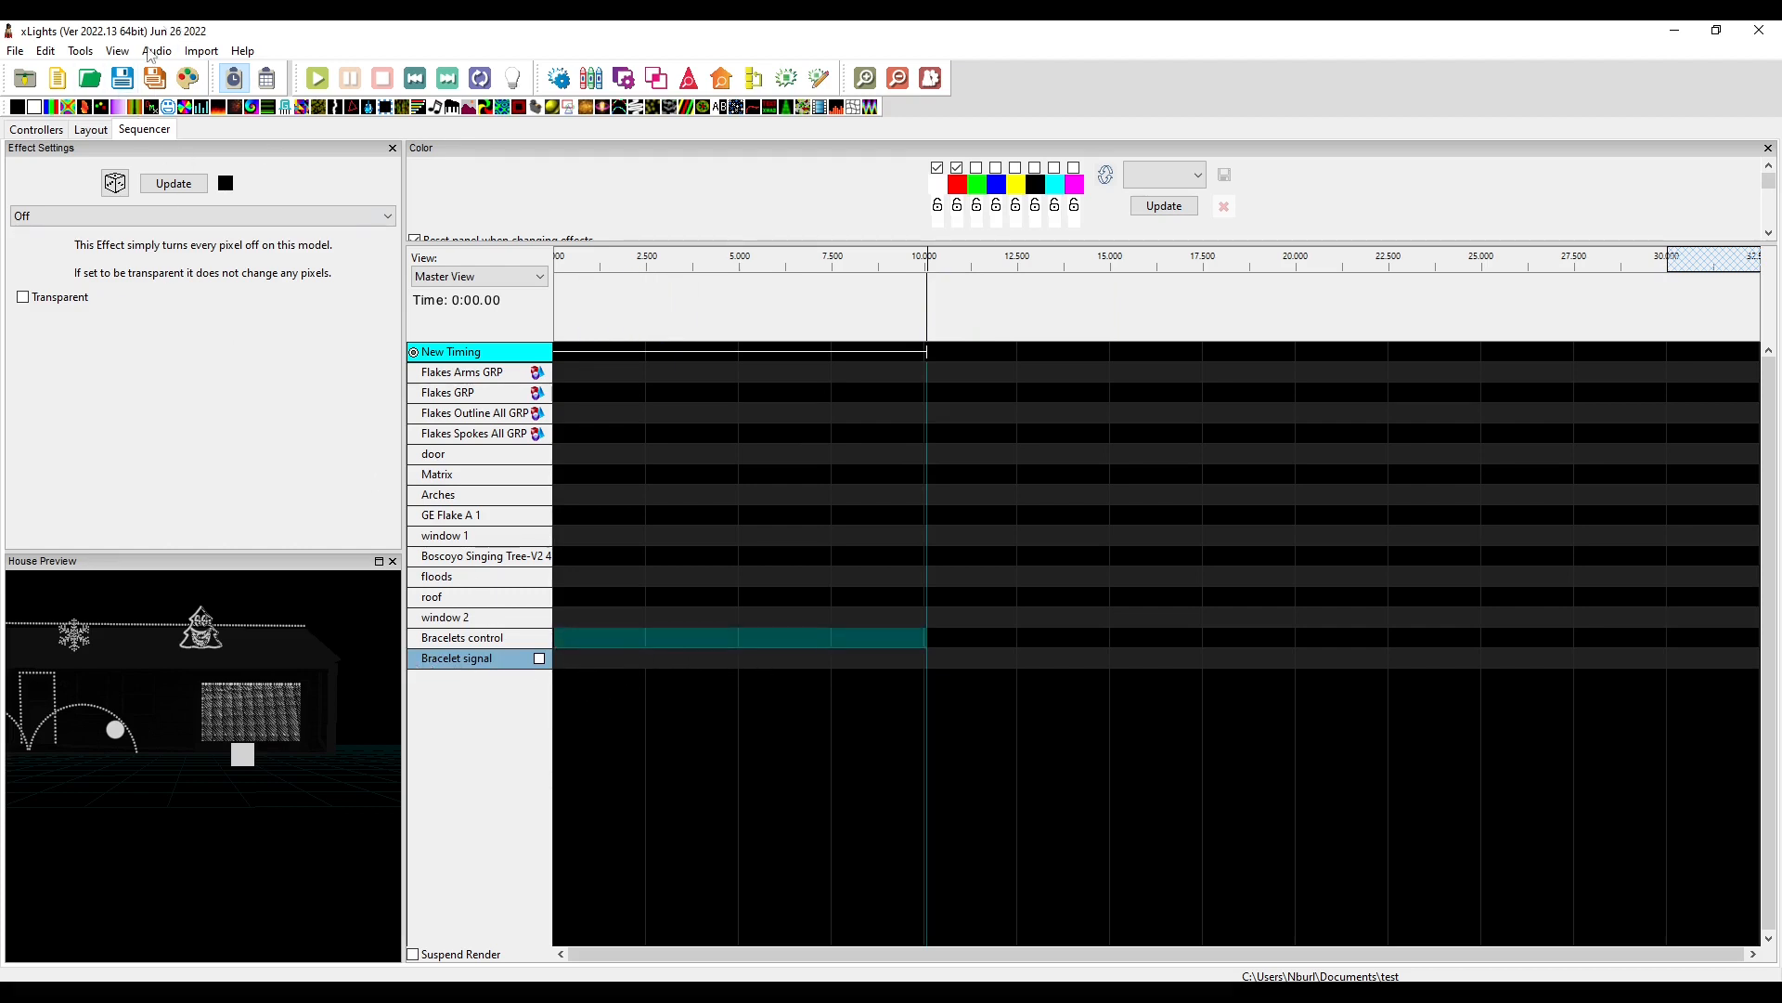
Add a DMX effect to Bracelet signal from the start to the timing mark and set Channel1 to 85.
drag(167, 107, 740, 659)
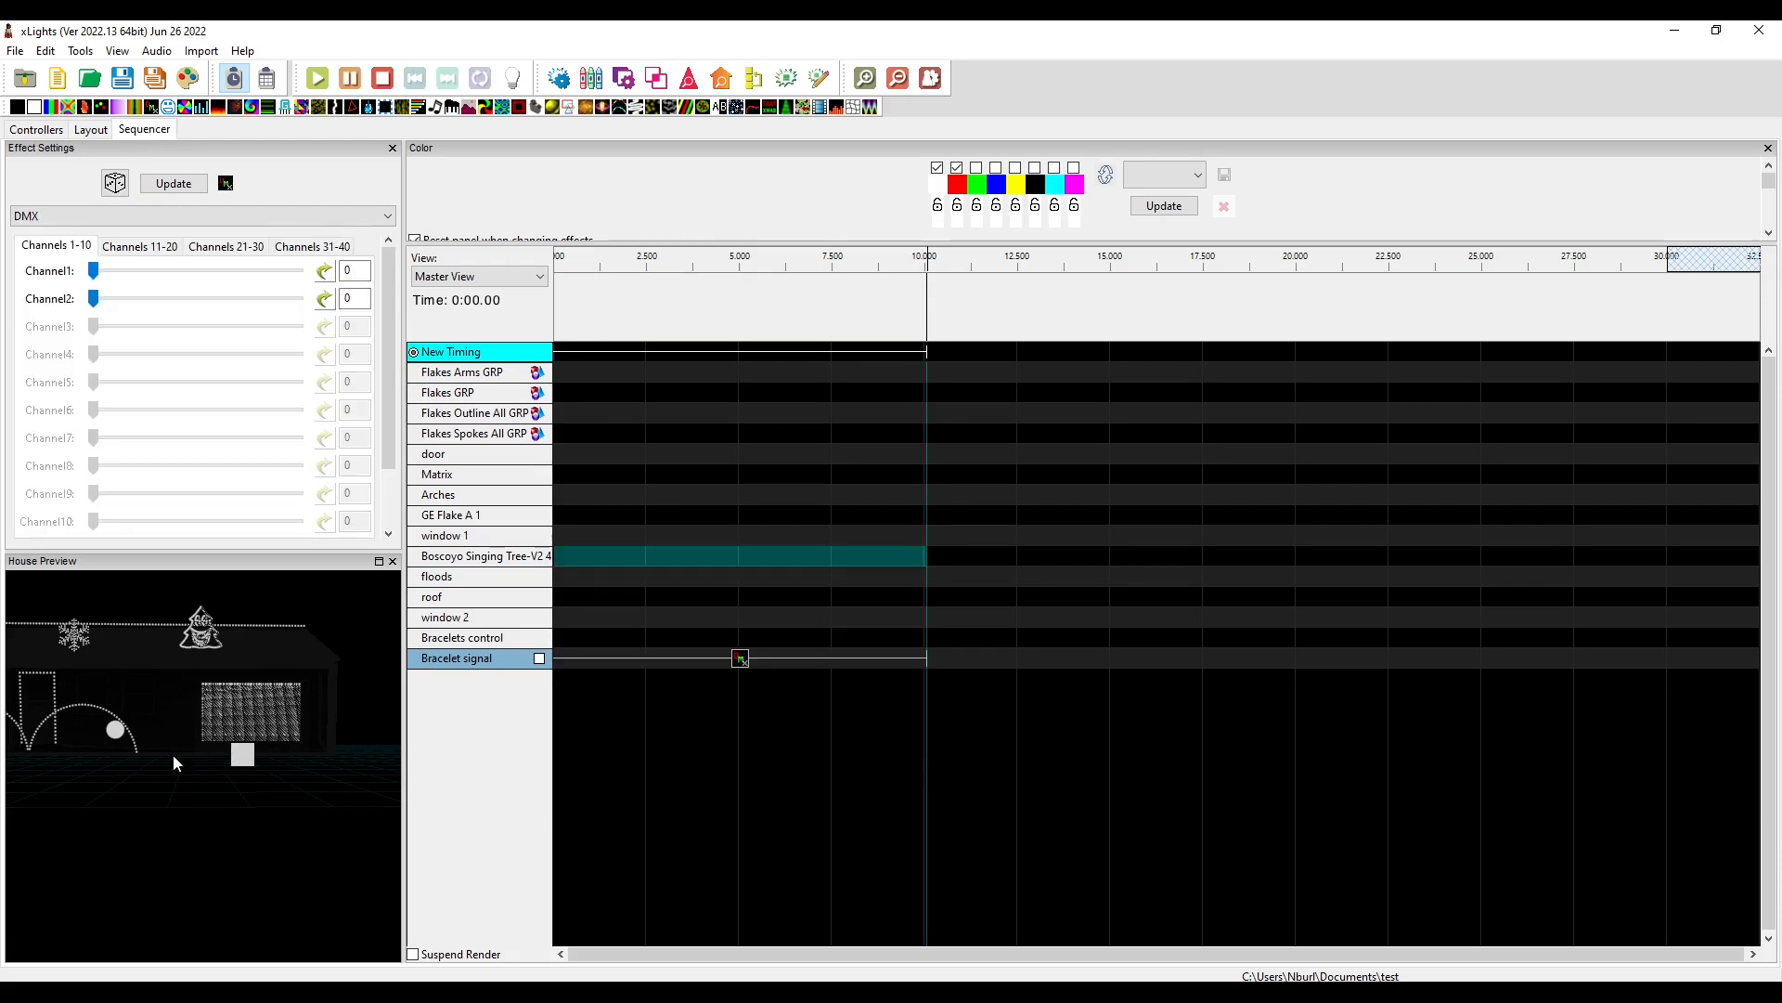
click(715, 659)
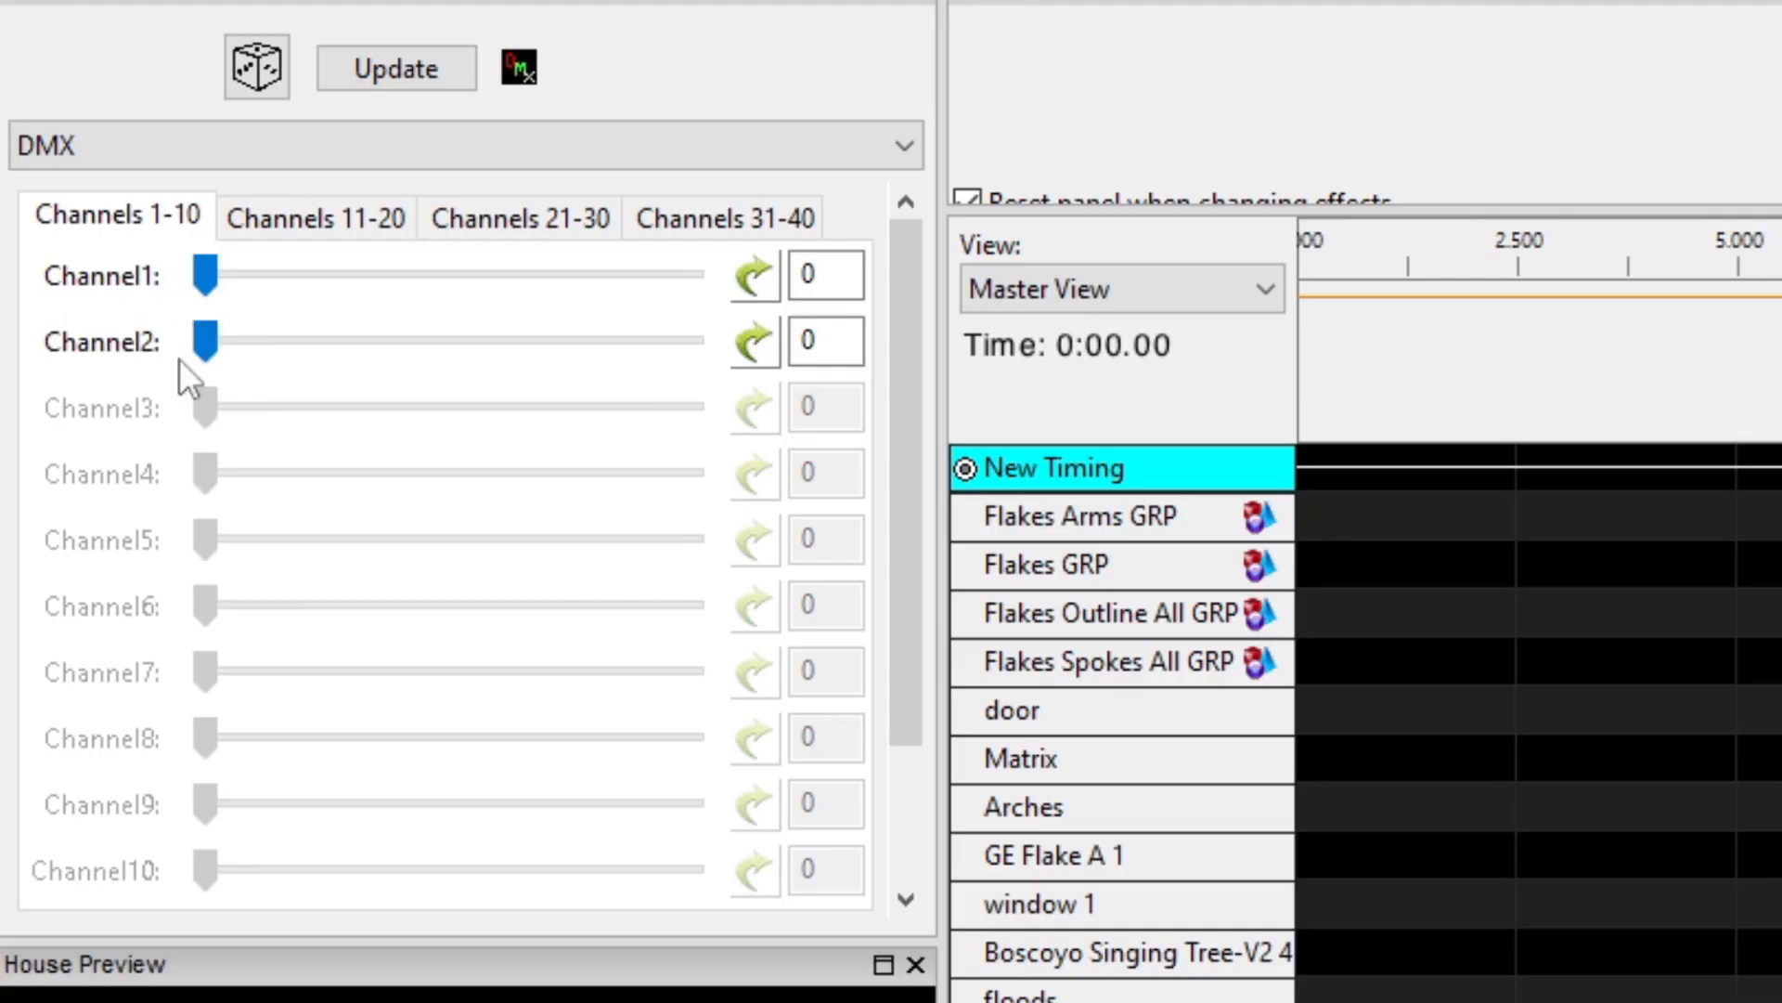
drag(824, 272, 683, 268)
text(85)
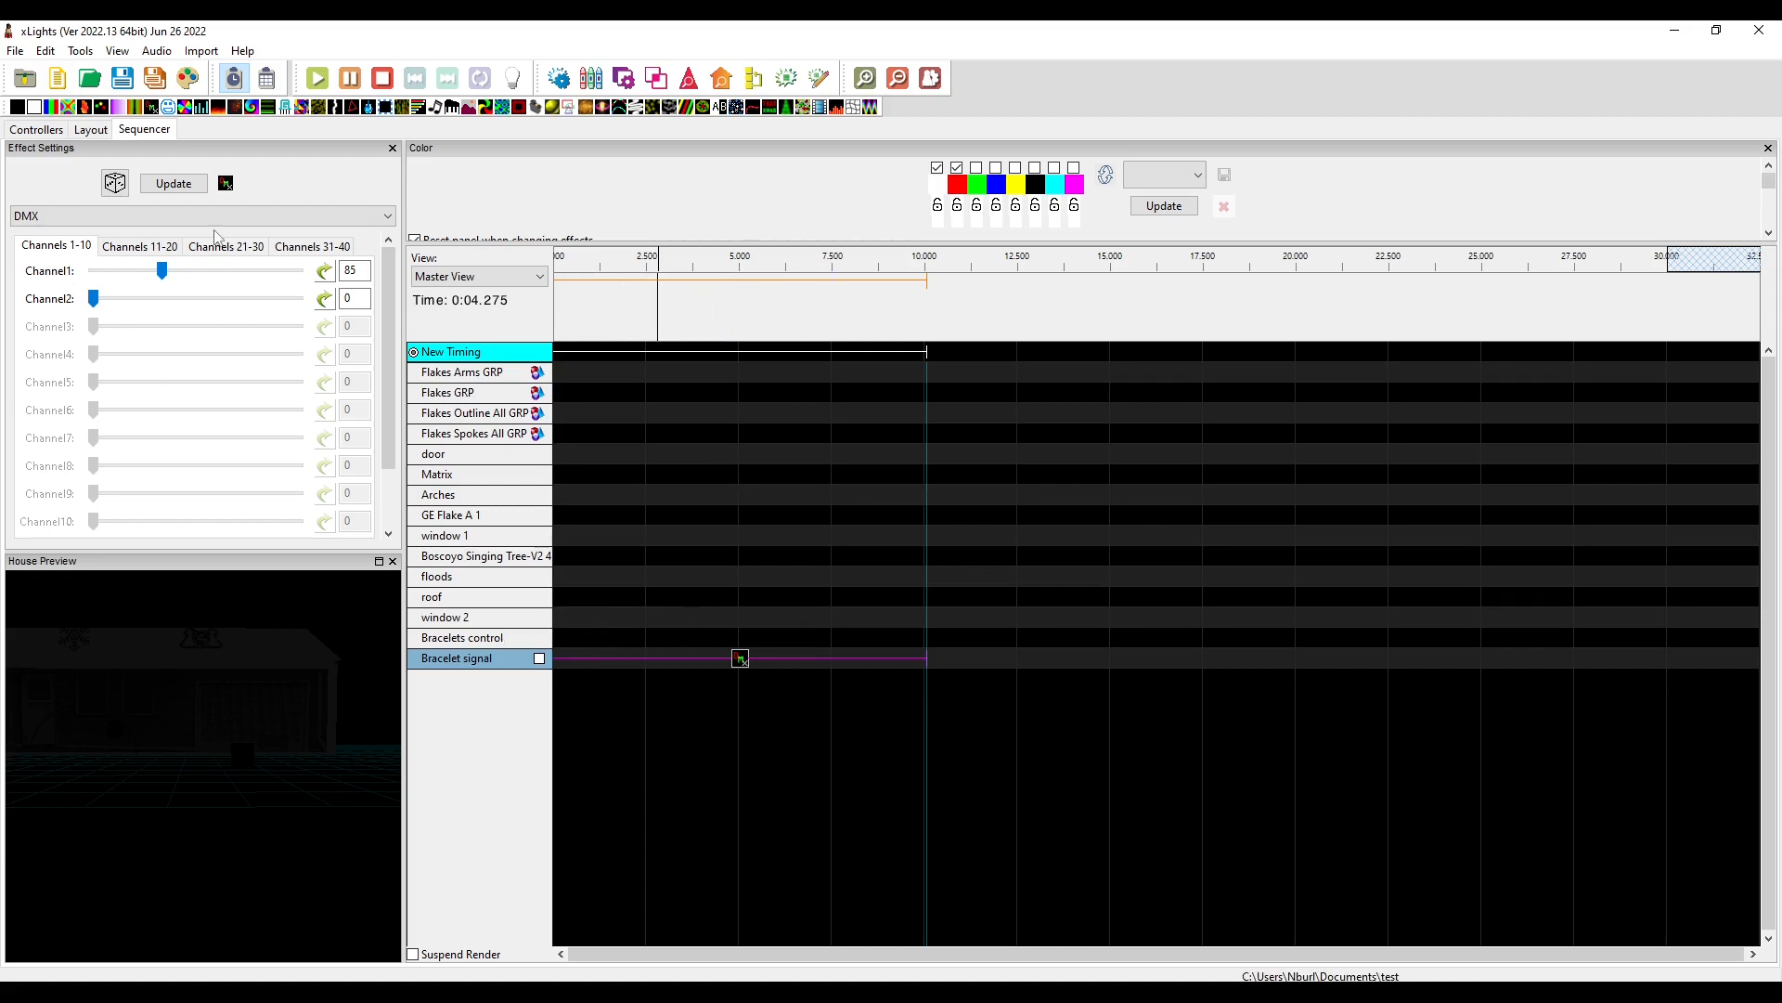
Add a Color Wash to Bracelets control using every palette color except black, with Circular Palette enabled and Count set to 1.8.
drag(117, 109, 689, 638)
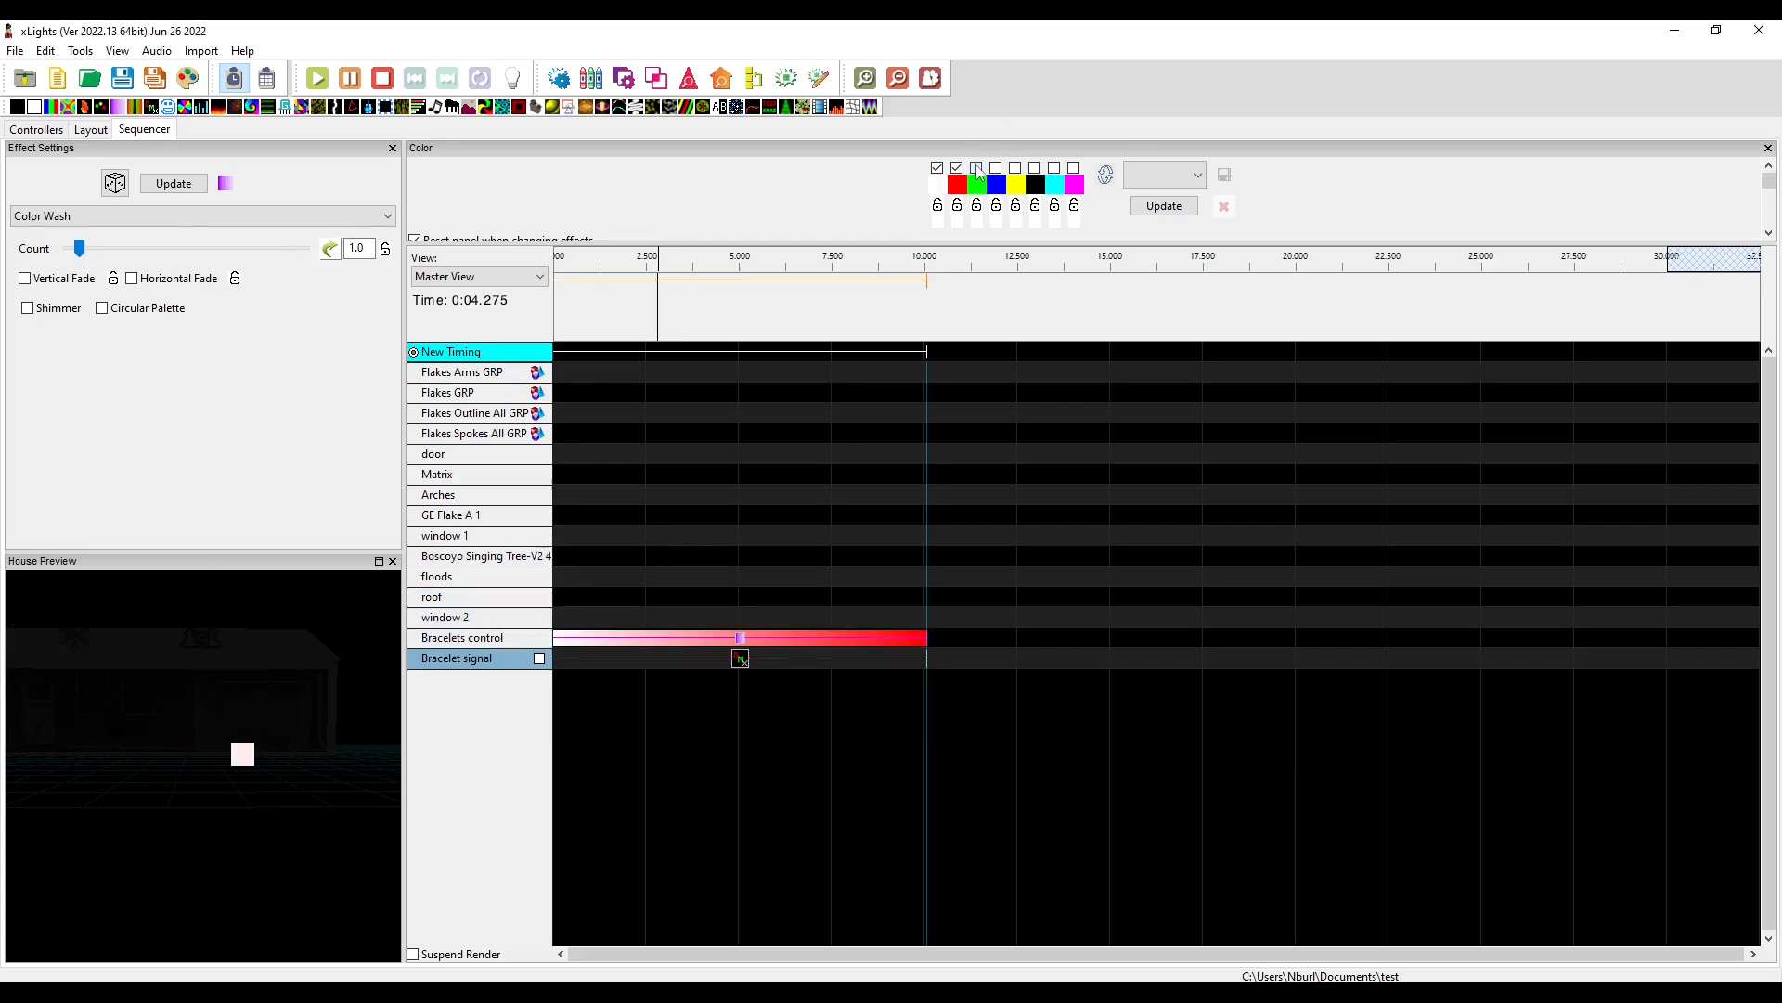
click(976, 169)
click(996, 168)
click(1015, 168)
click(1054, 168)
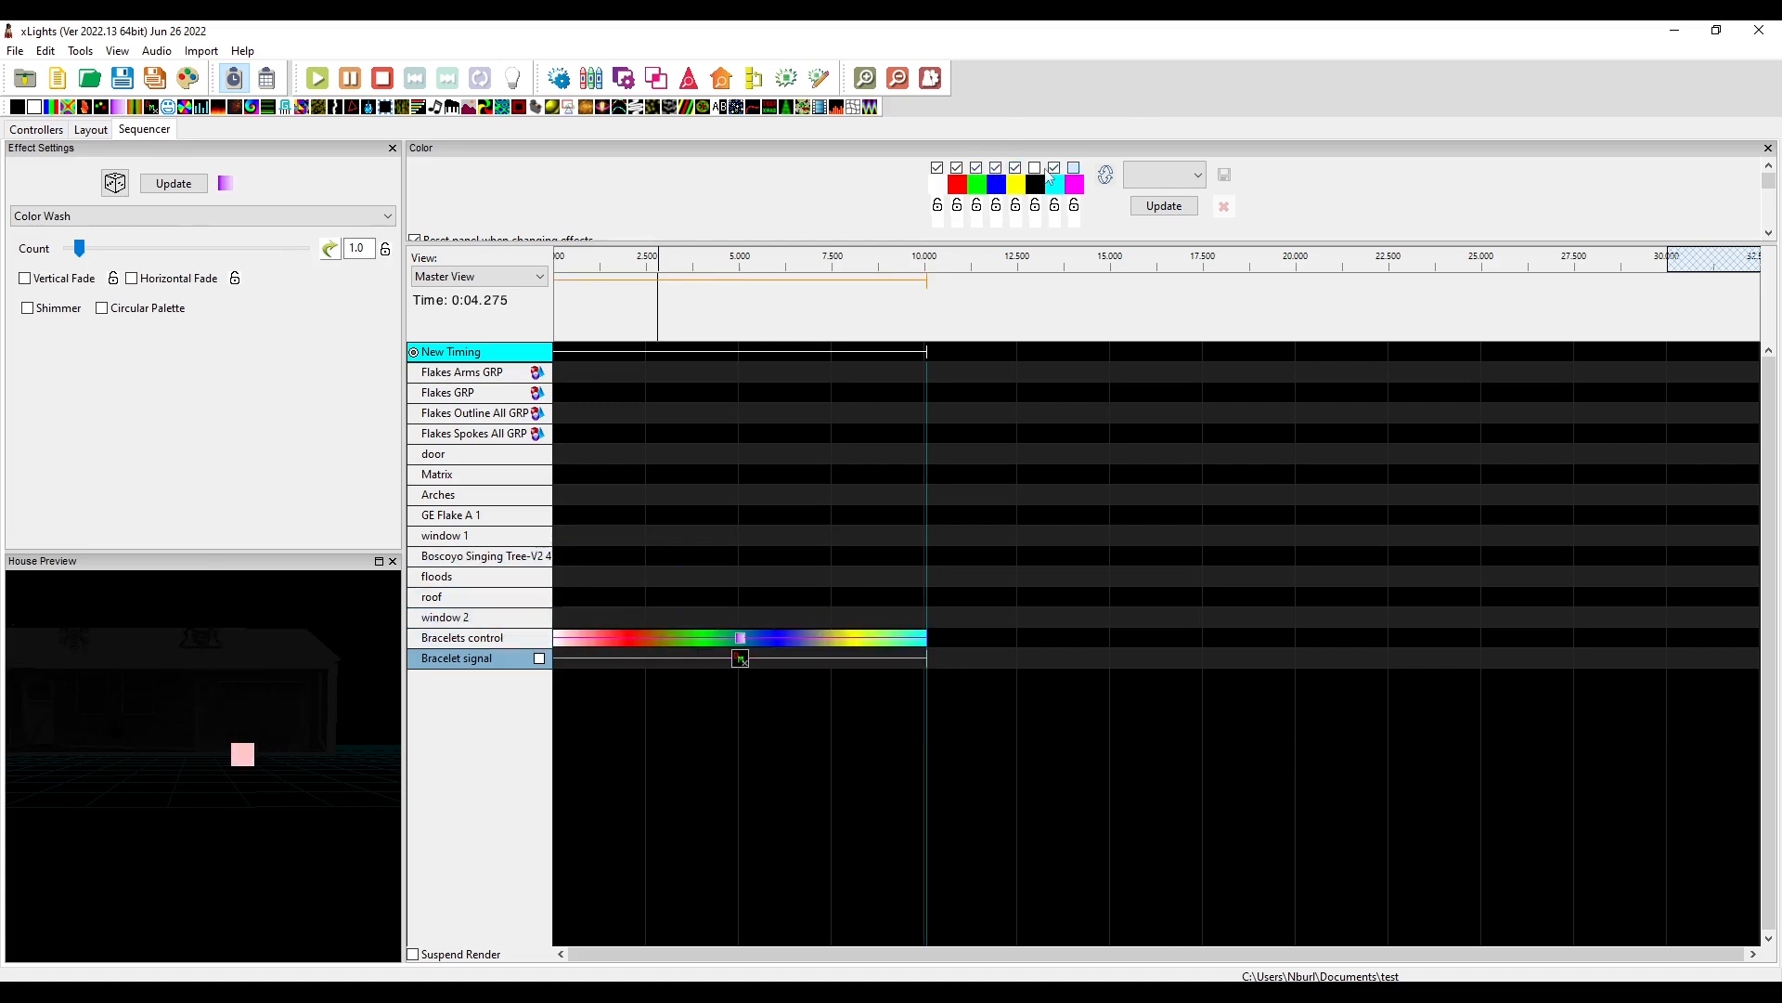
click(1074, 168)
click(102, 307)
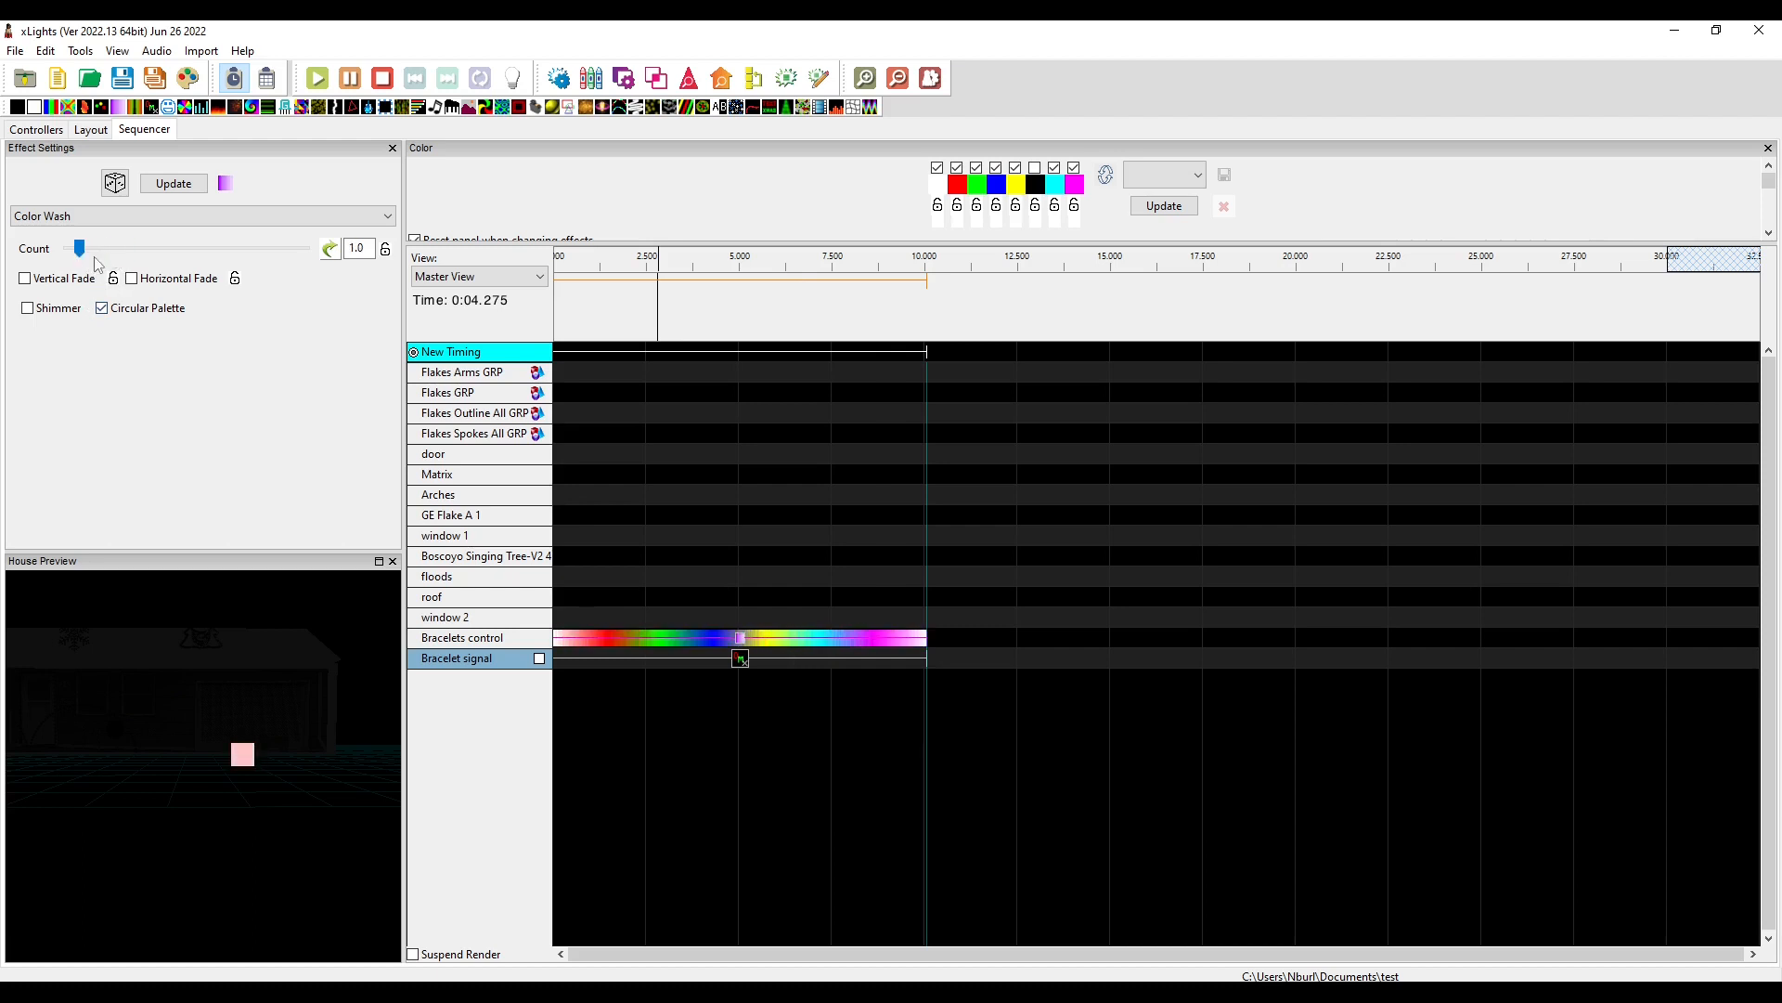
click(93, 258)
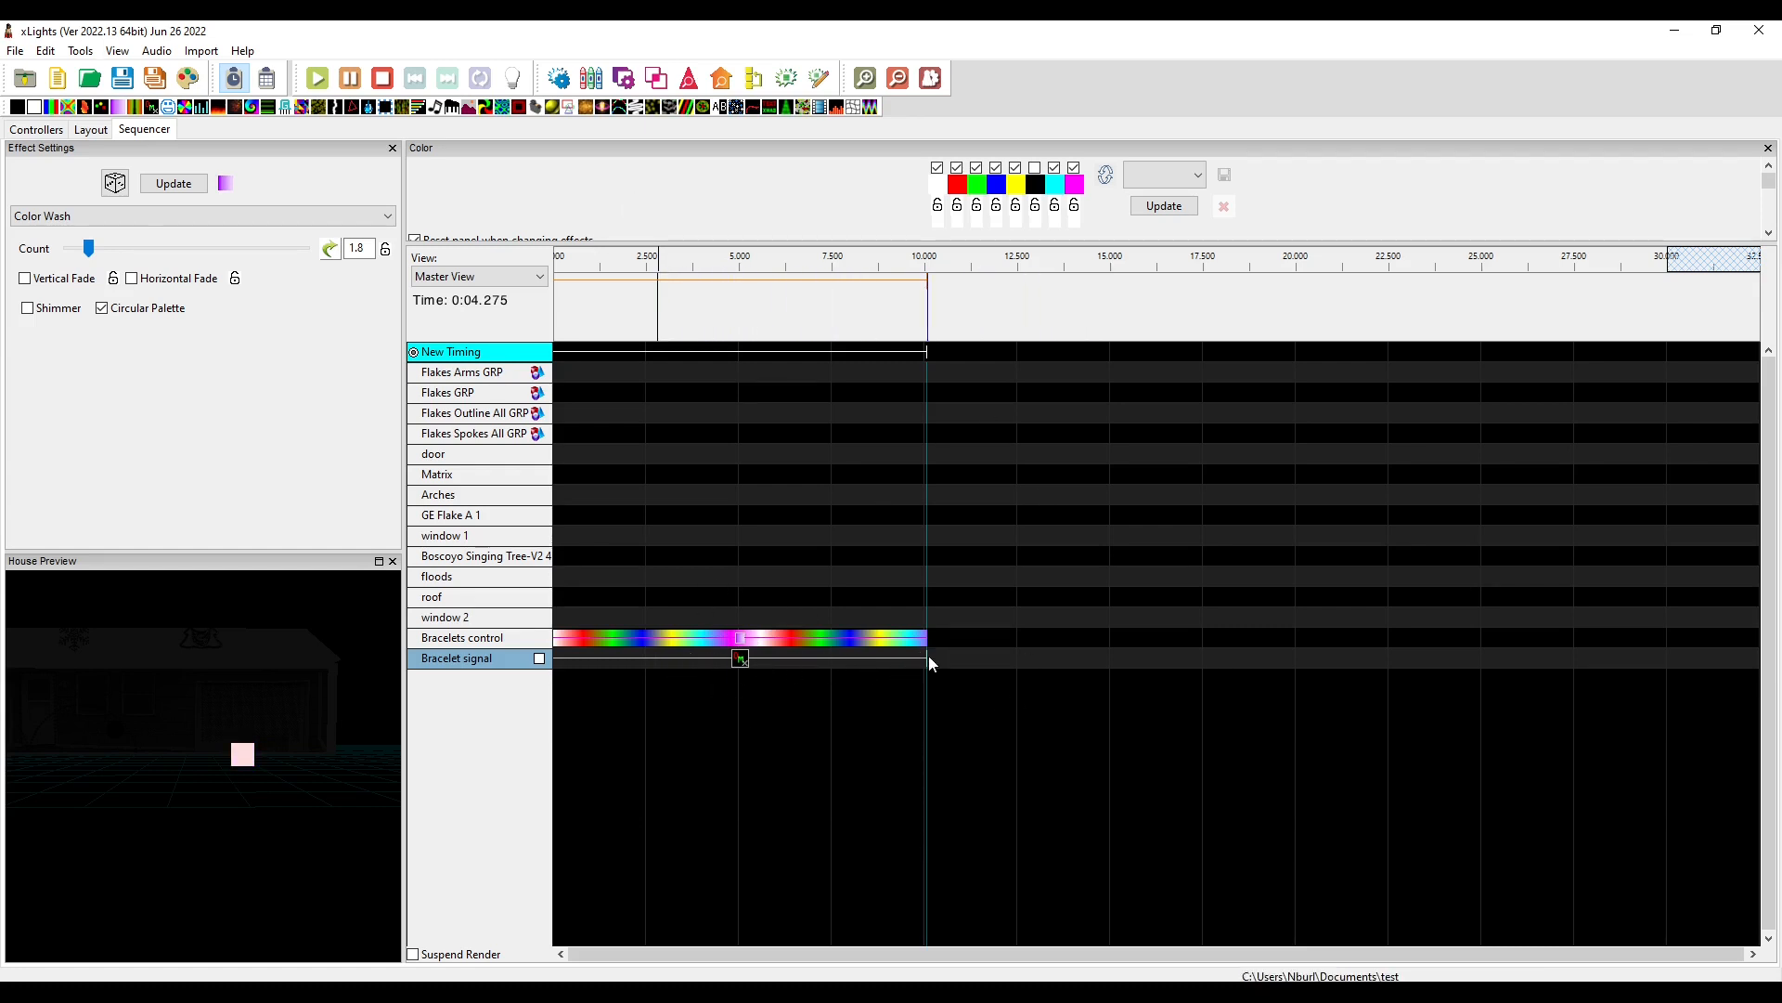
Shorten the DMX effect on Bracelet signal to end at about 4.9 seconds and play the sequence past its end.
drag(928, 658, 723, 675)
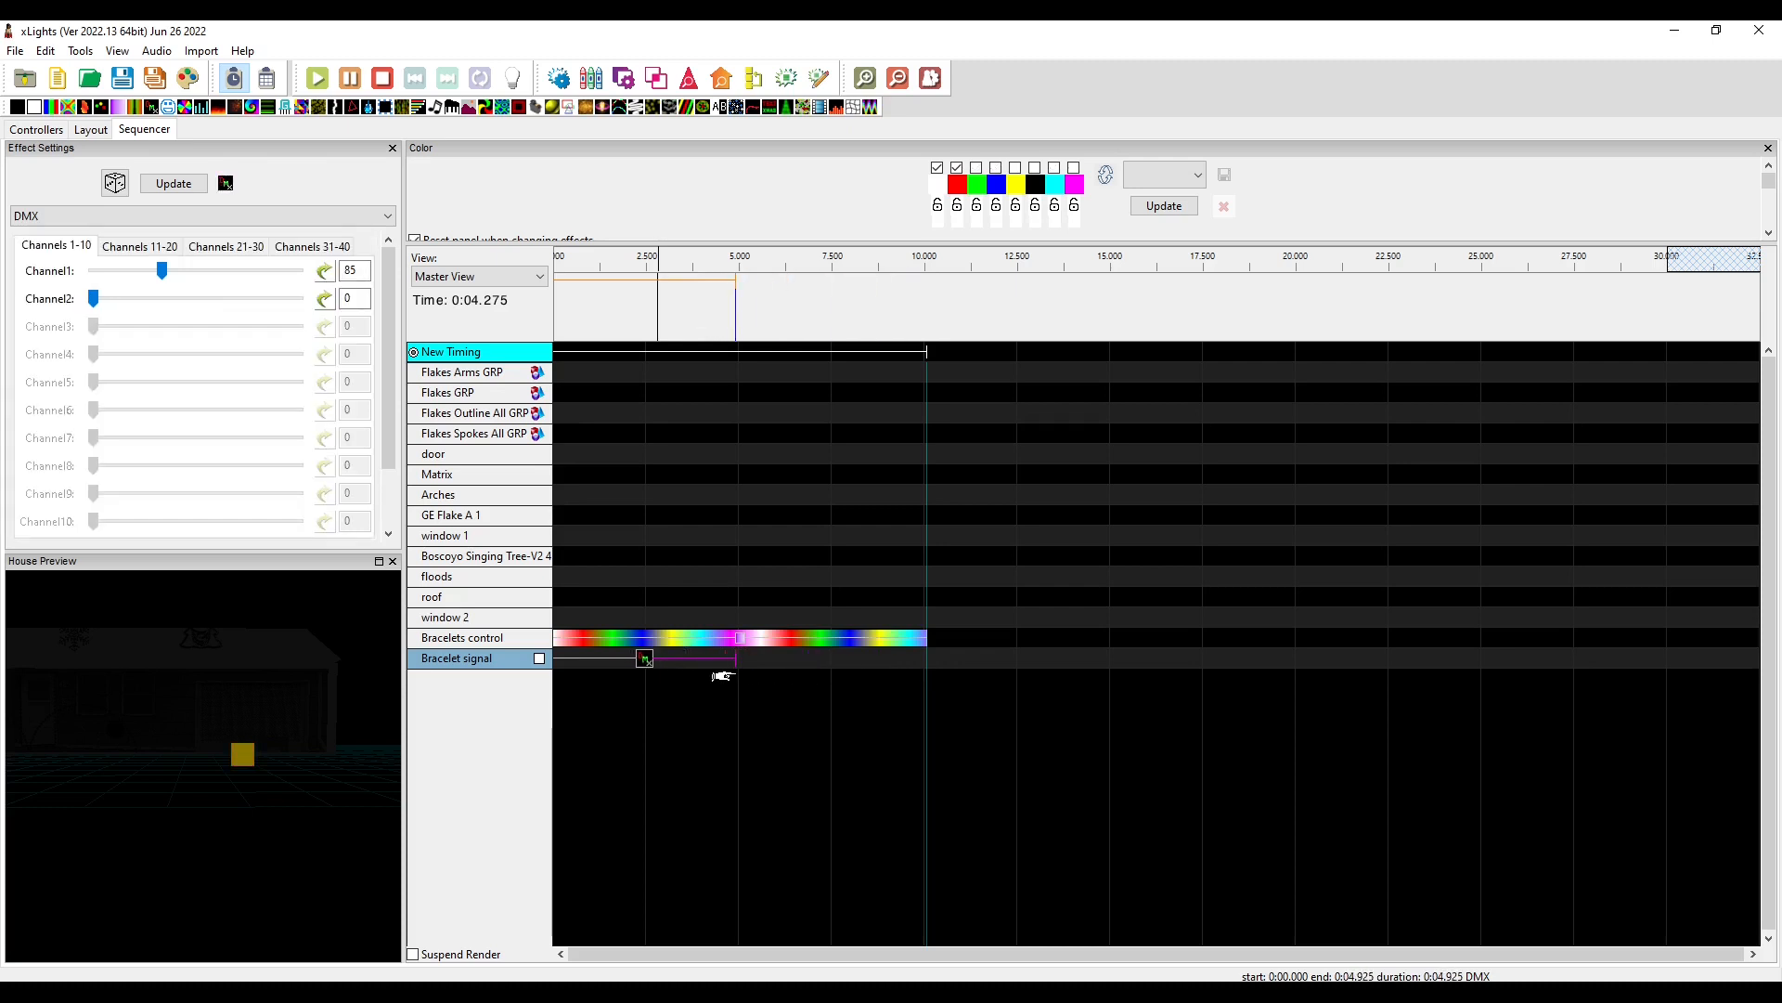
key(space)
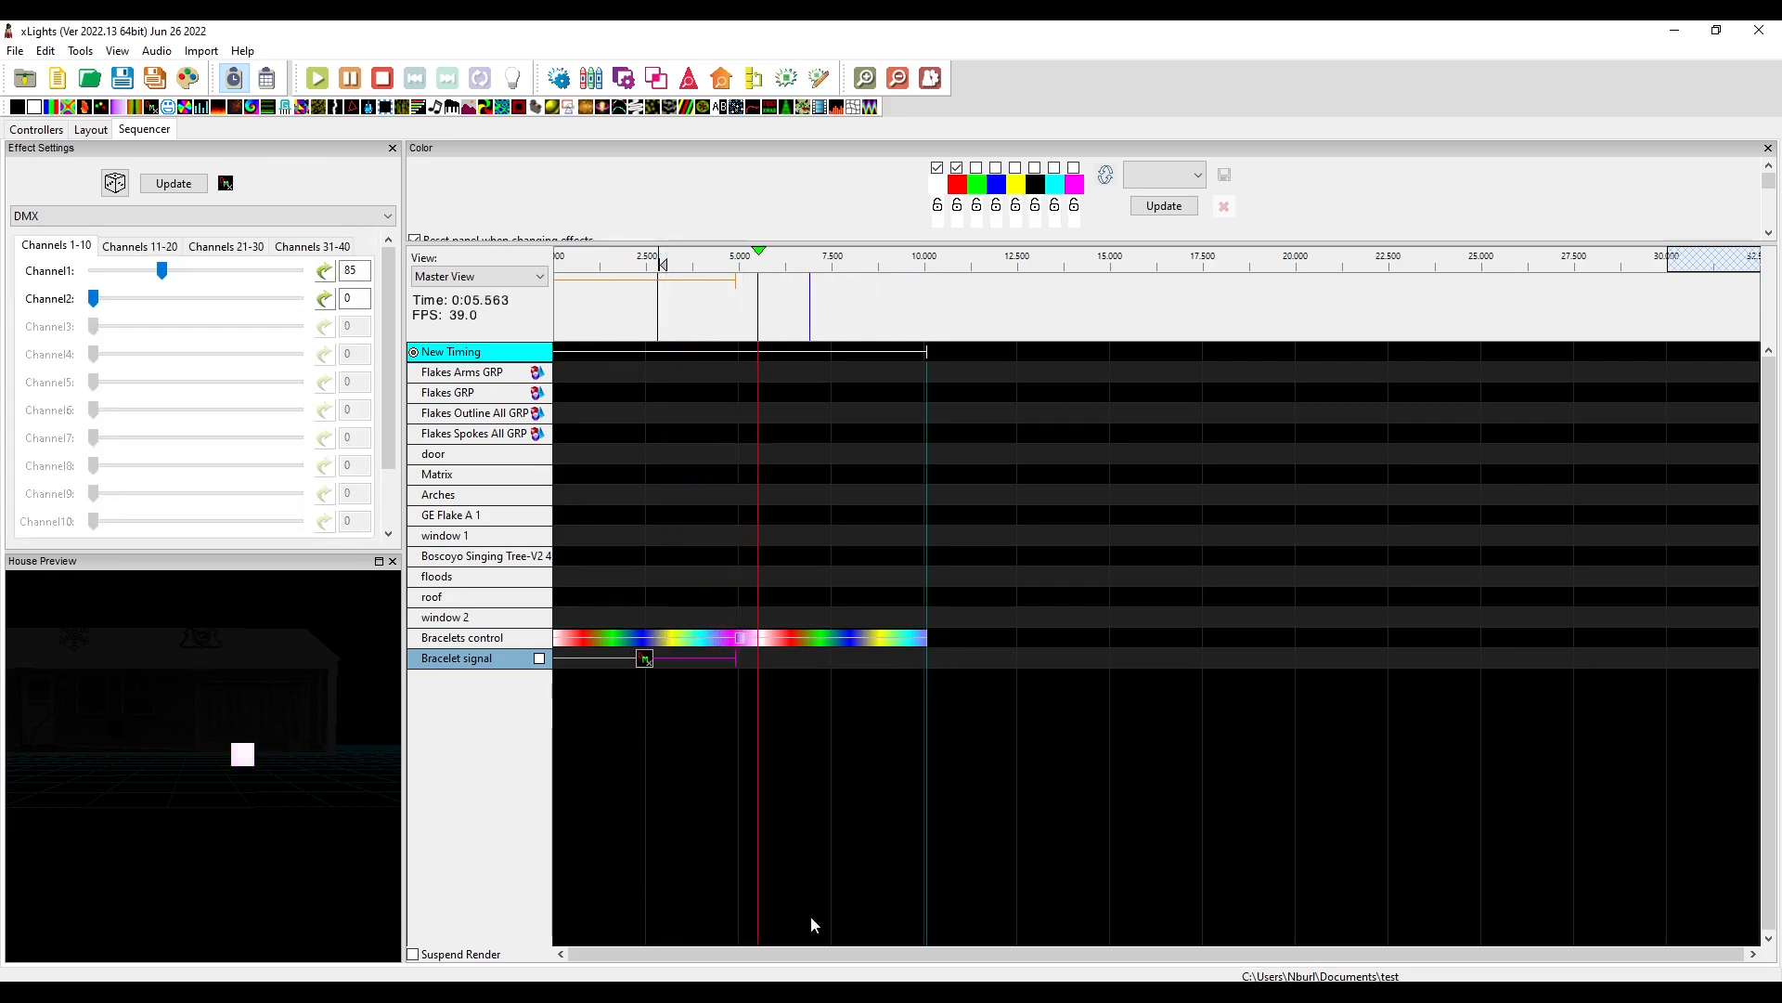
key(space)
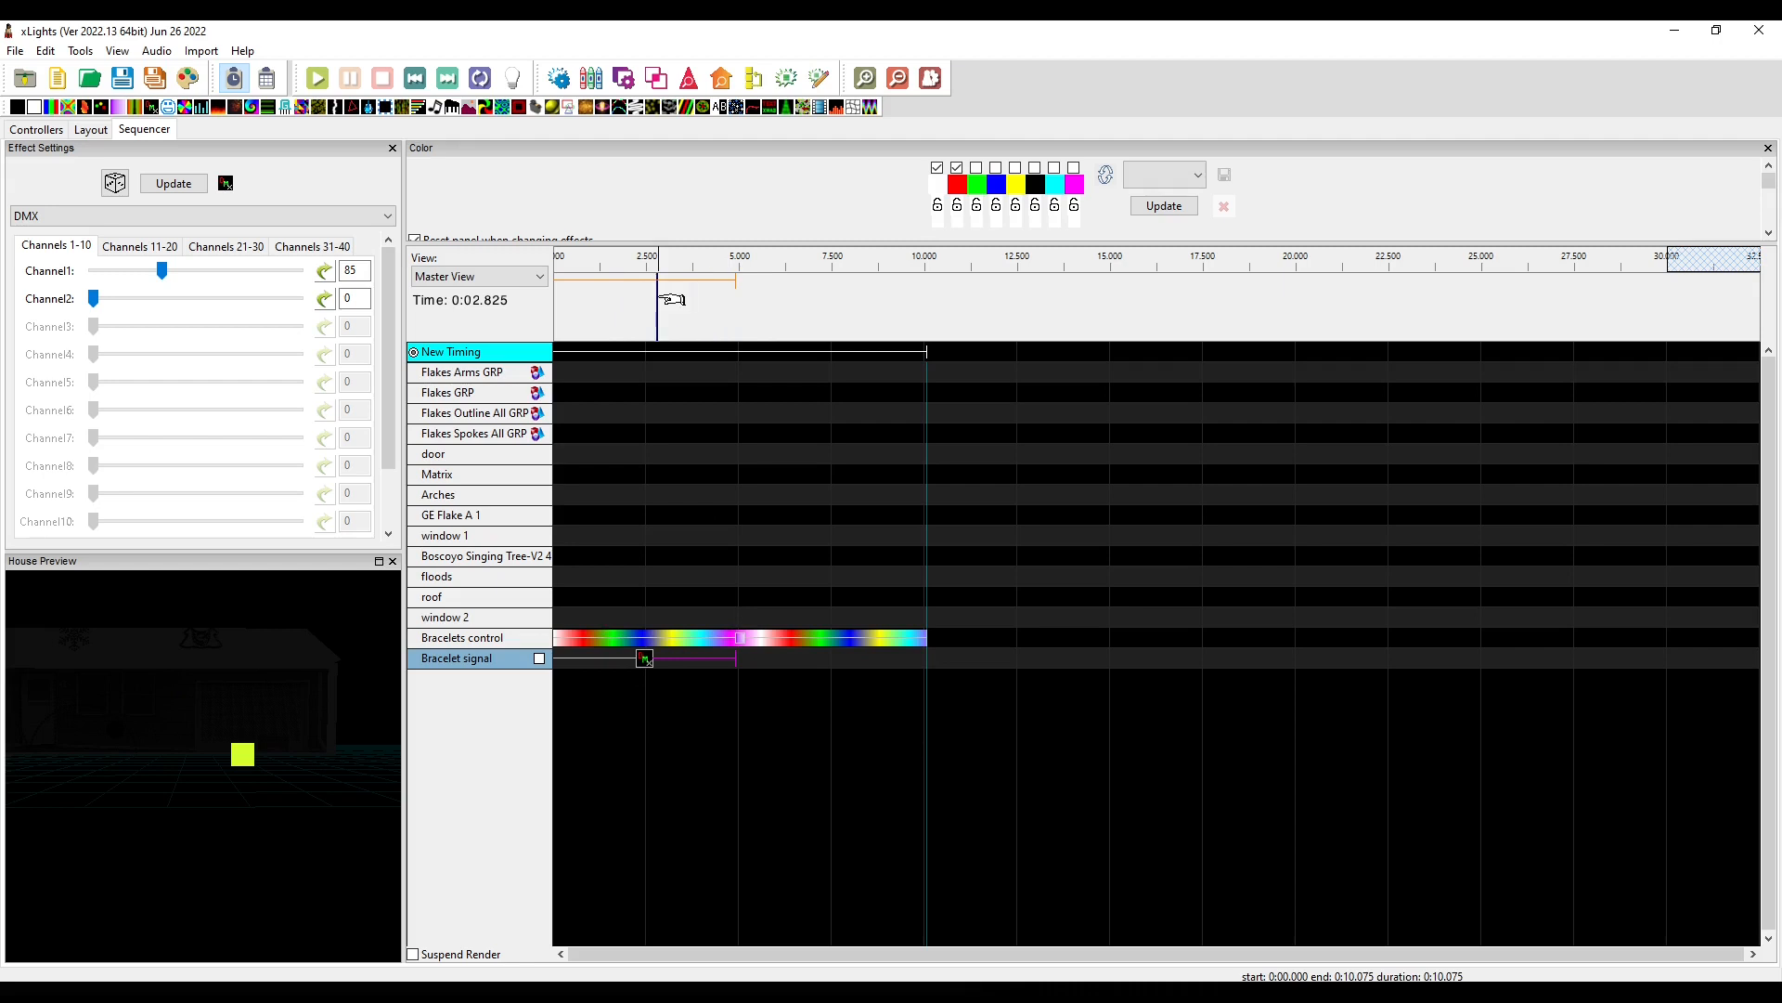
key(space)
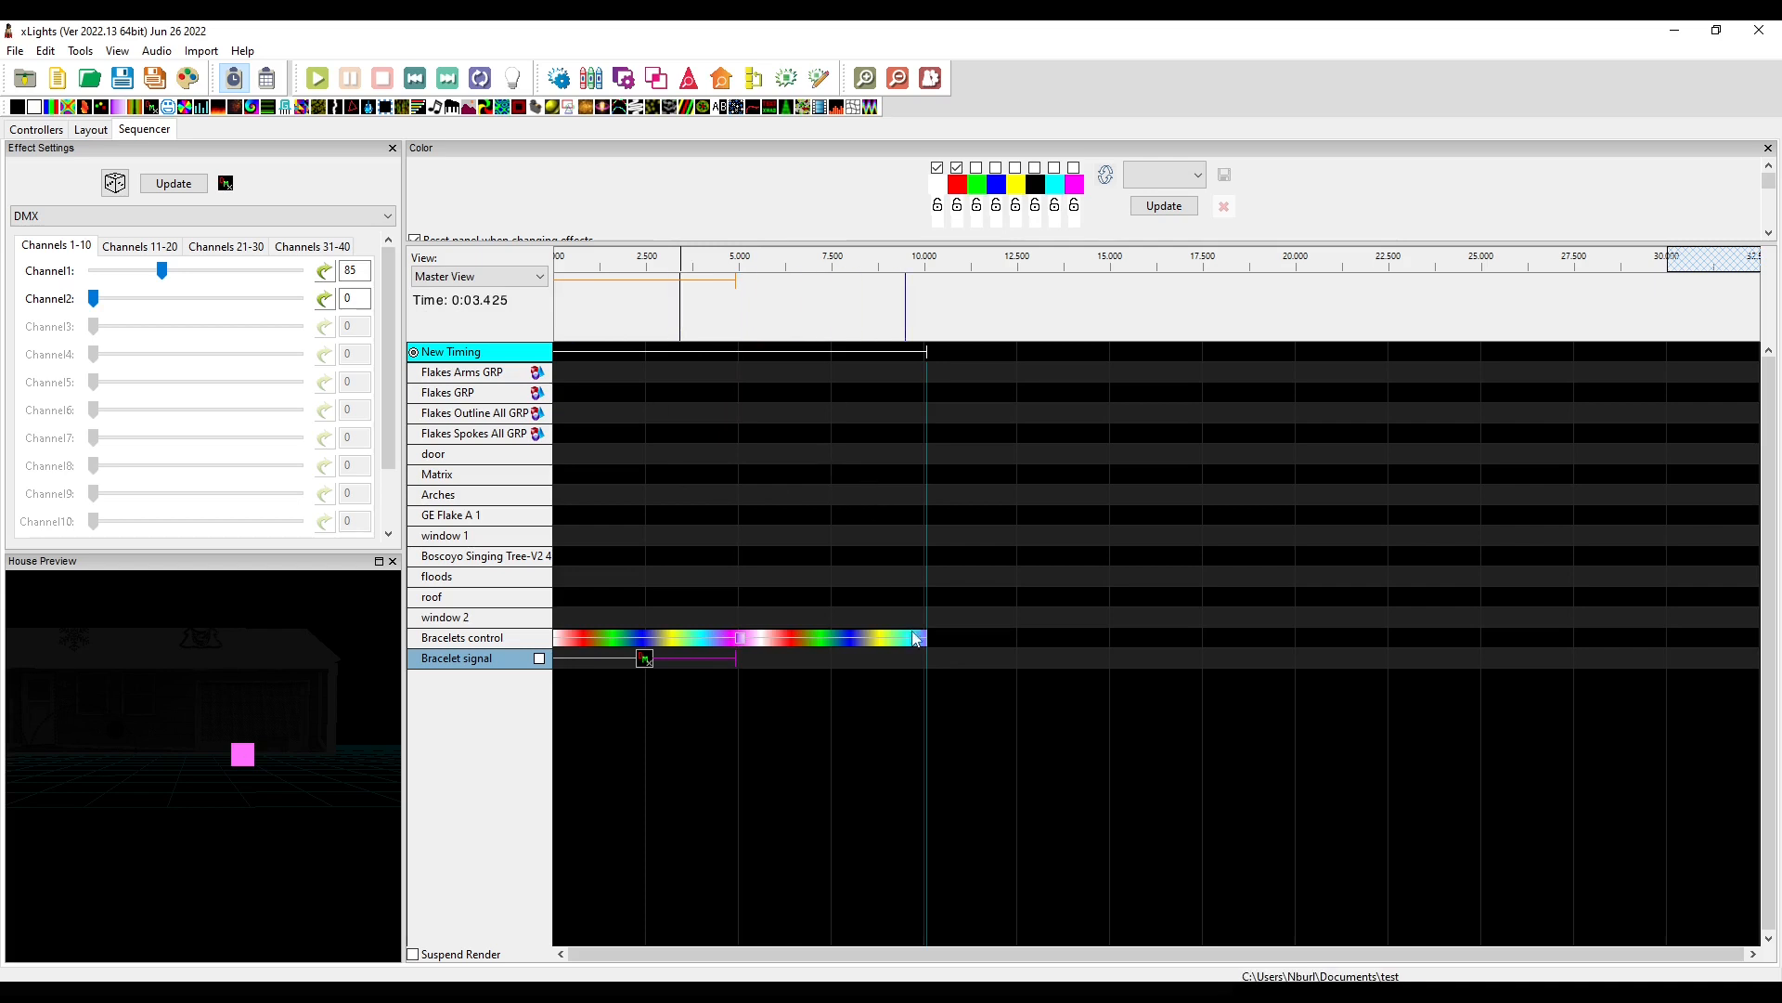
Extend the DMX effect on Bracelet signal to 10.25 seconds, slightly beyond the Color Wash, and play back the ending.
drag(736, 658, 931, 658)
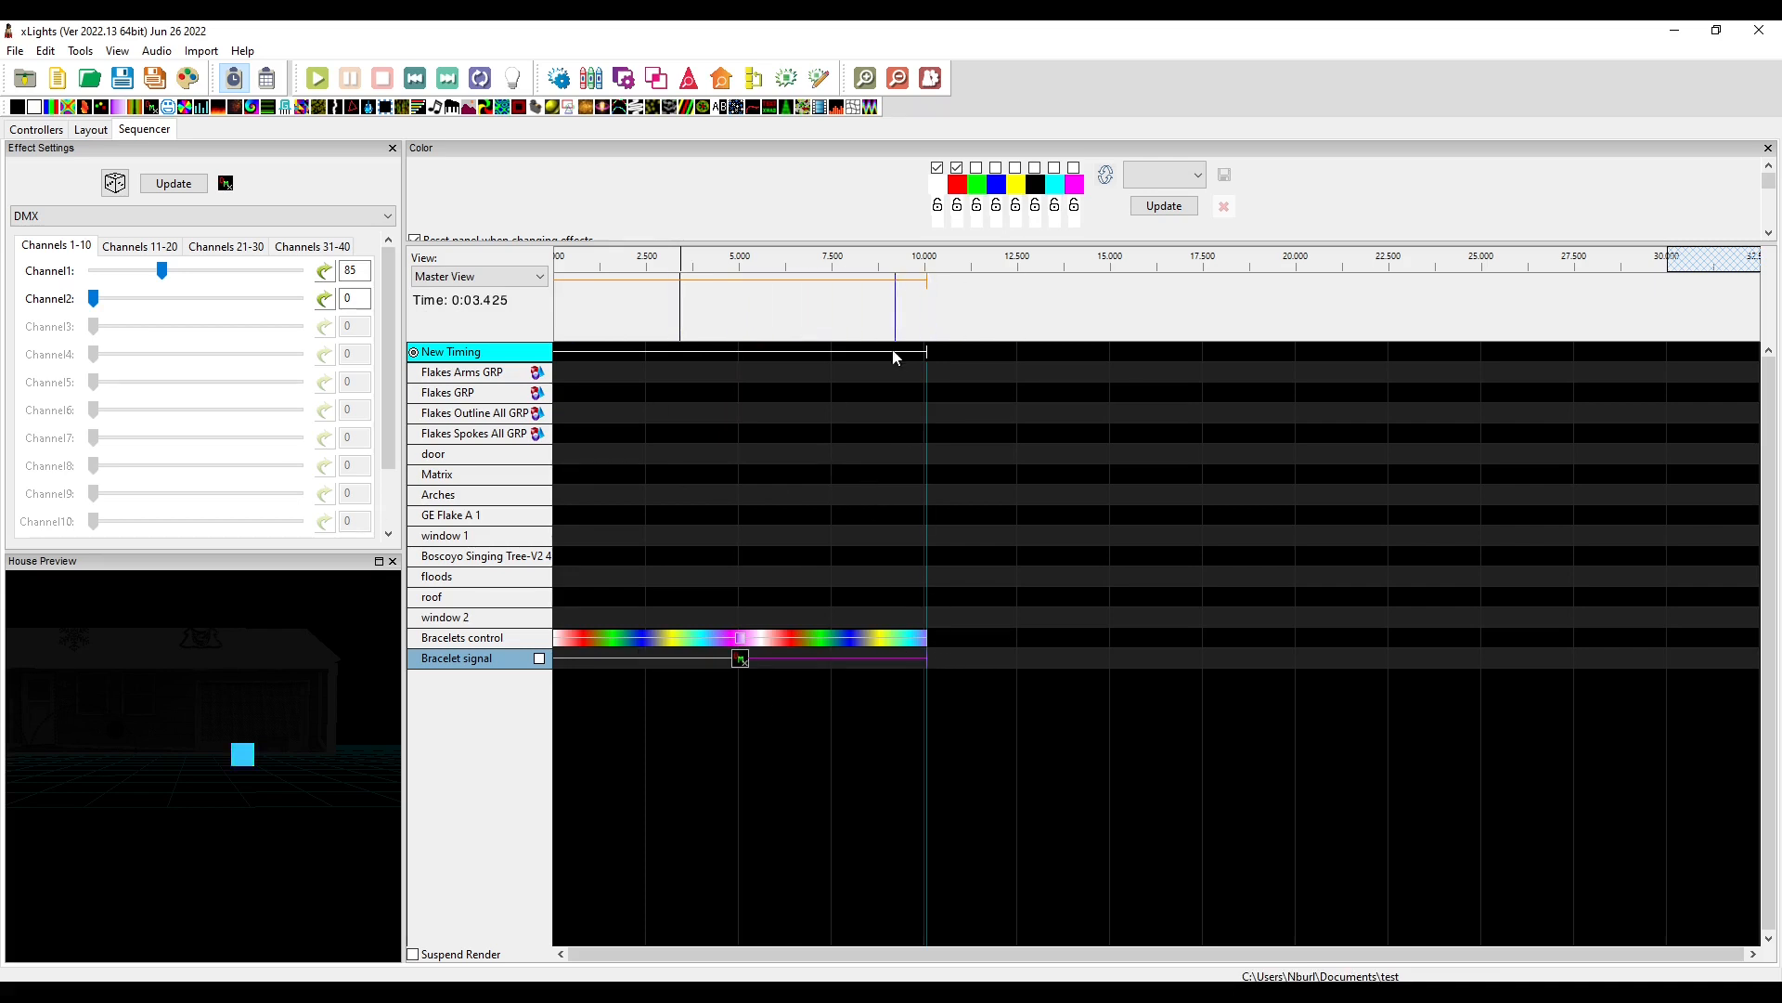
click(909, 307)
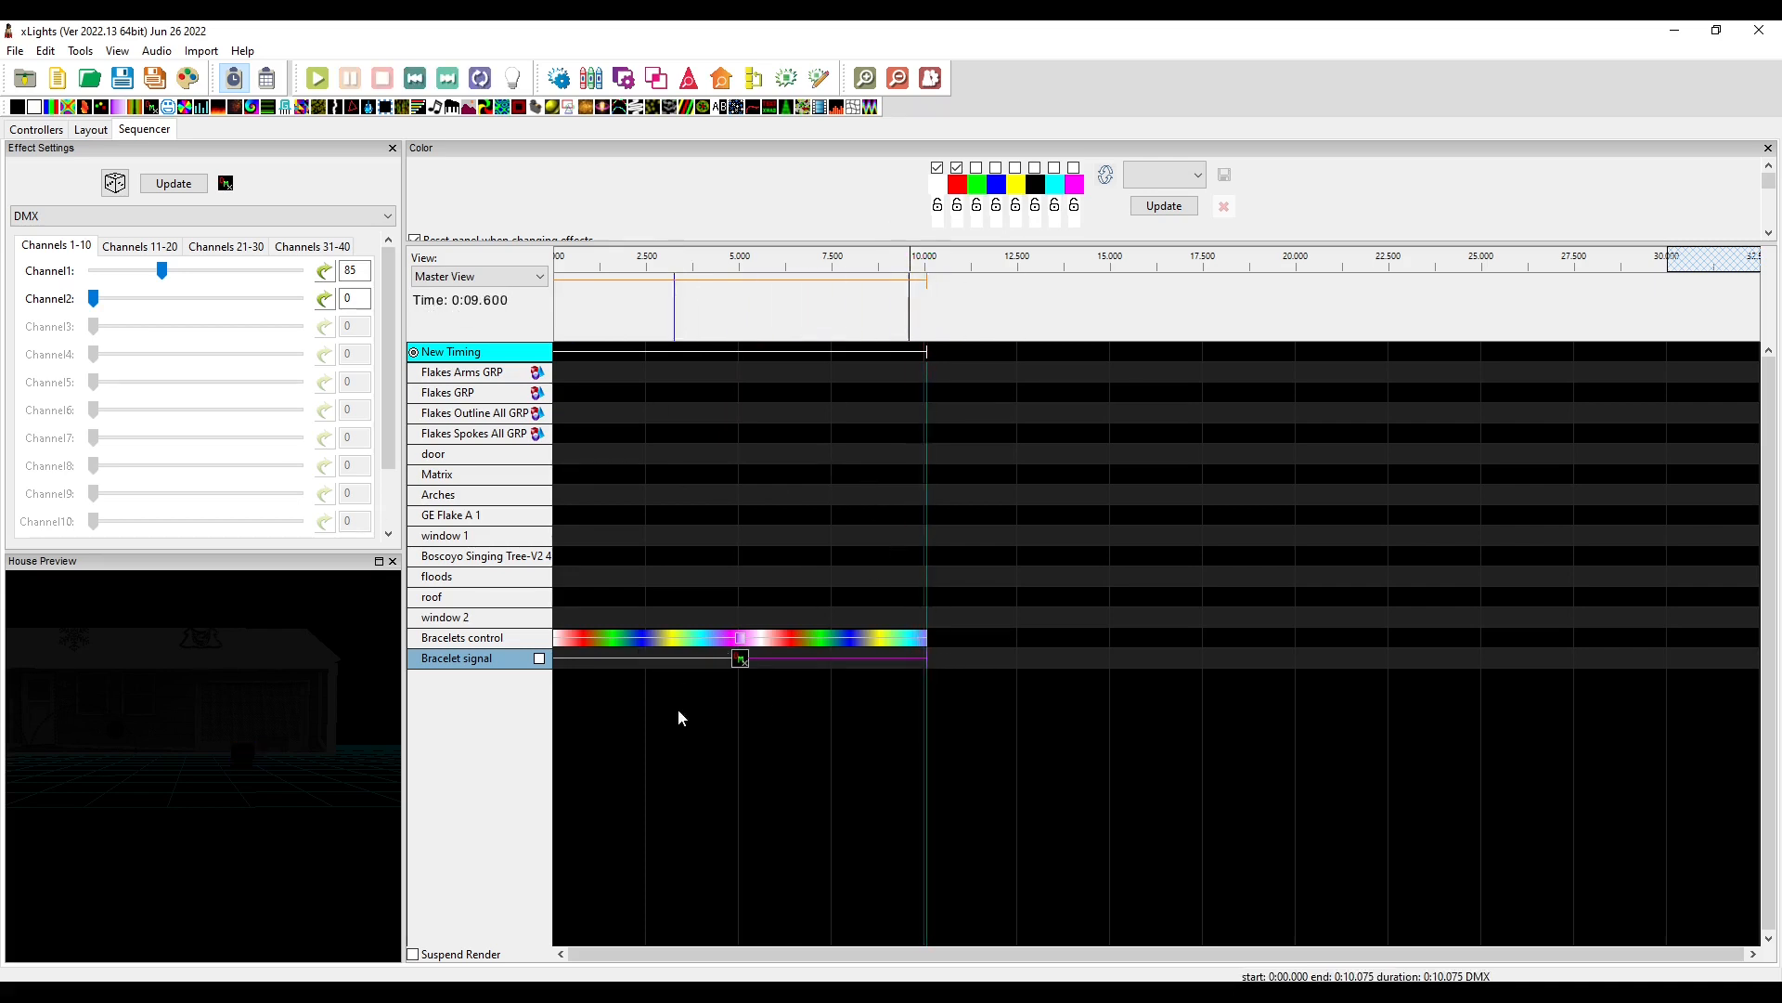
key(space)
drag(925, 661, 932, 661)
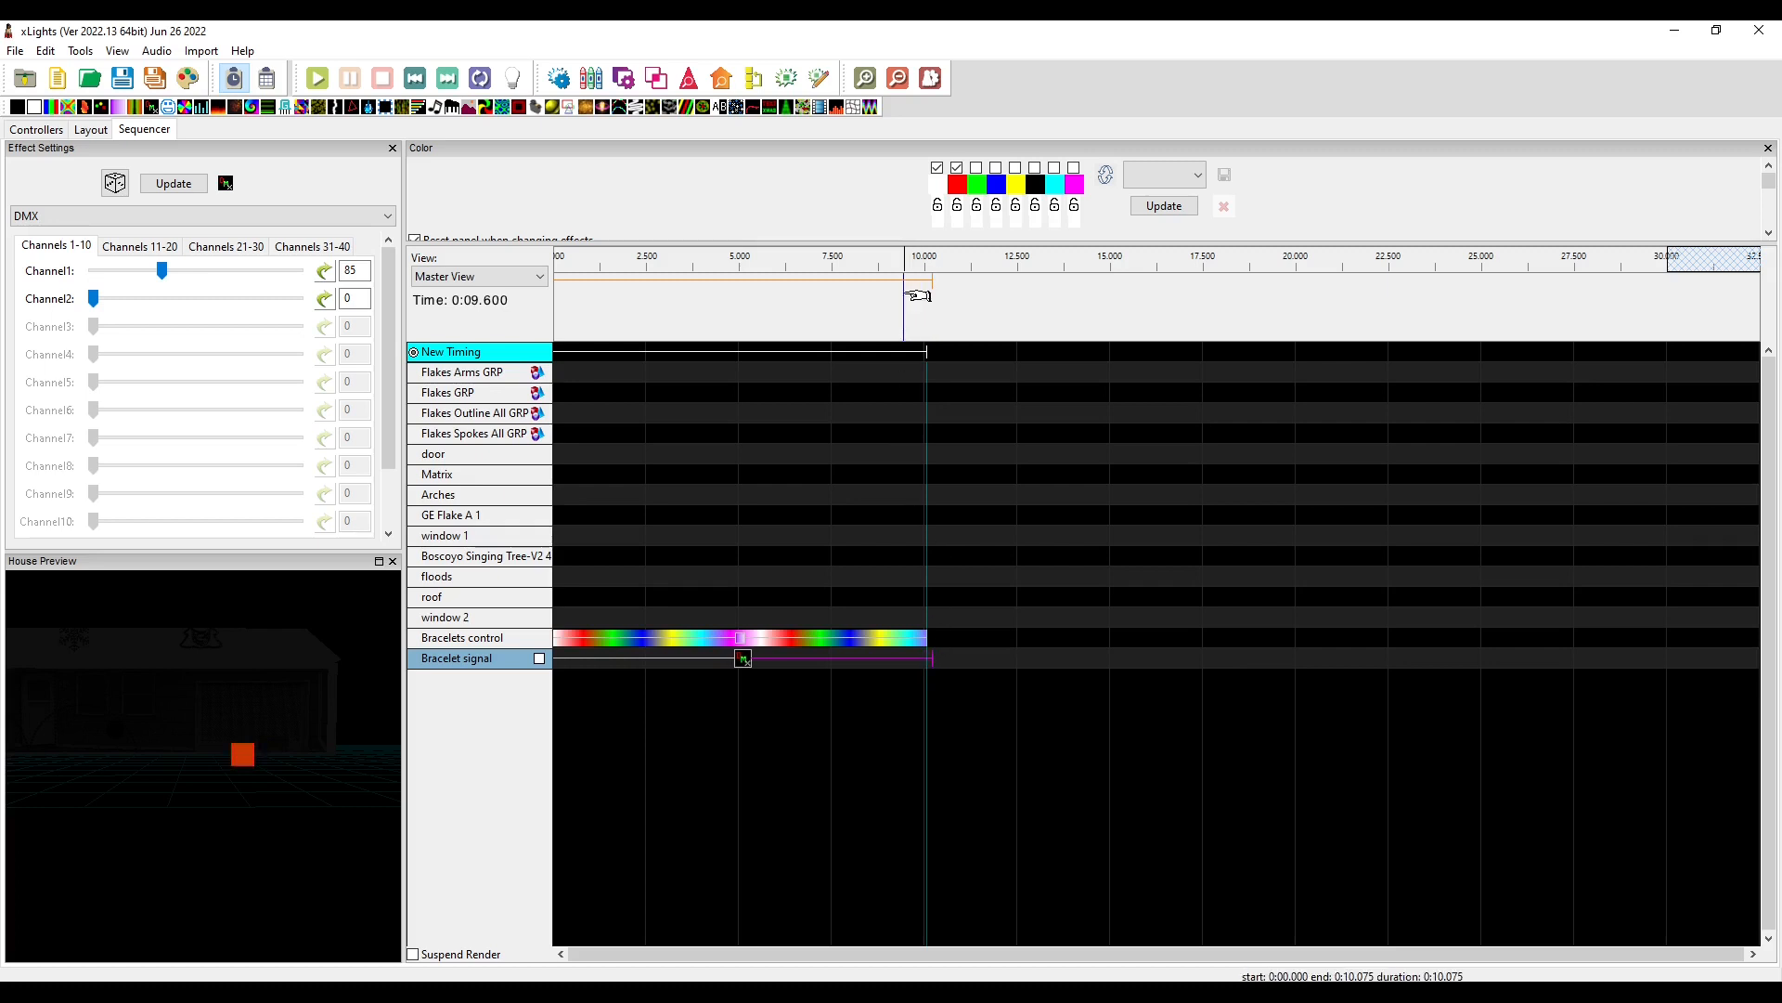
key(space)
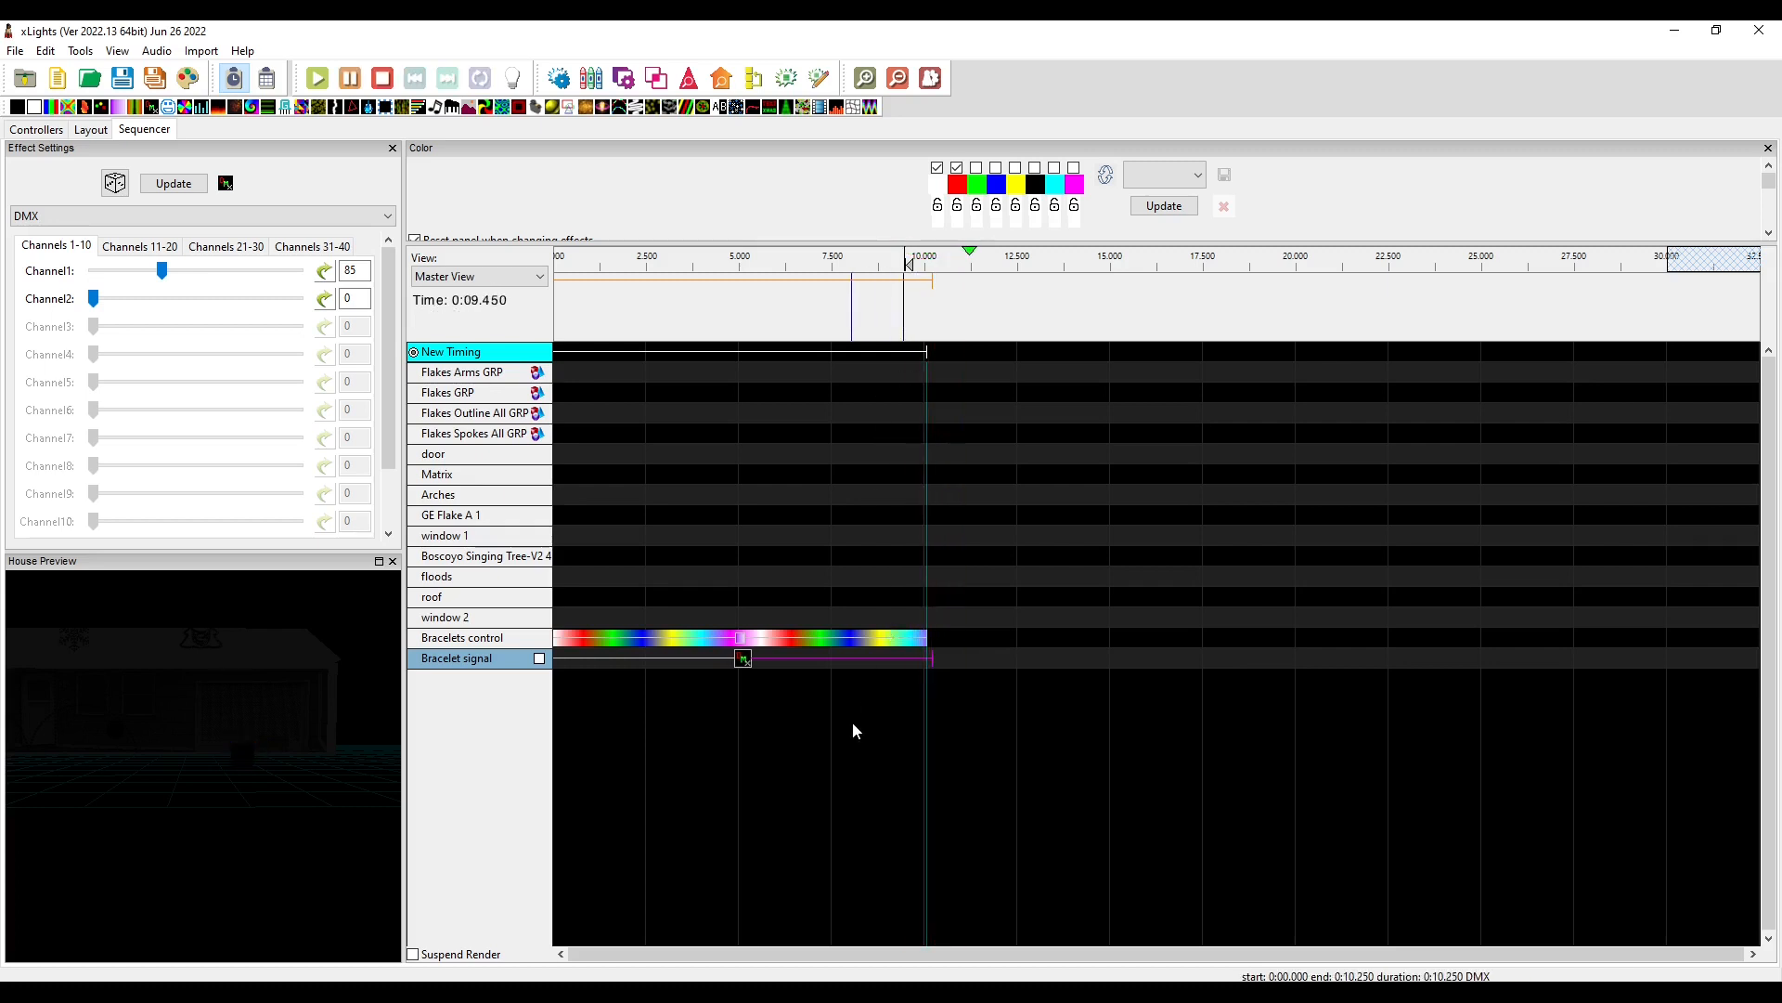
key(space)
Replace the Color Wash on Bracelets control with an On effect using only green.
click(740, 641)
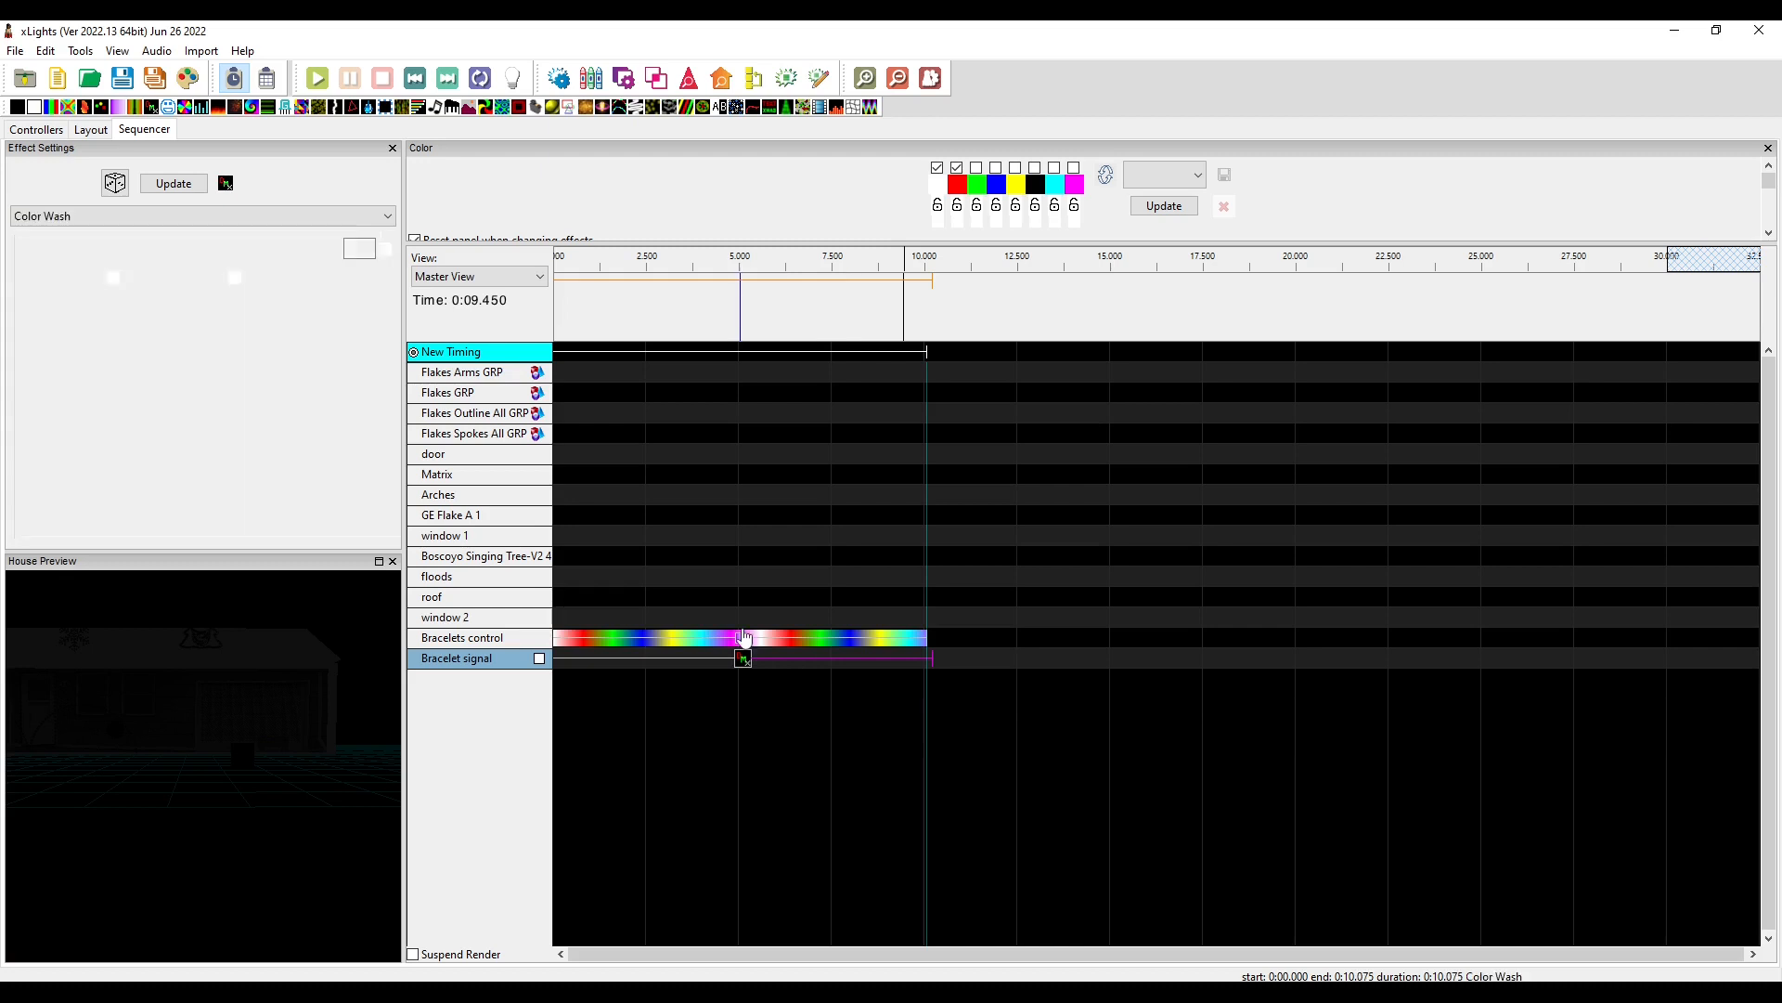
key(space)
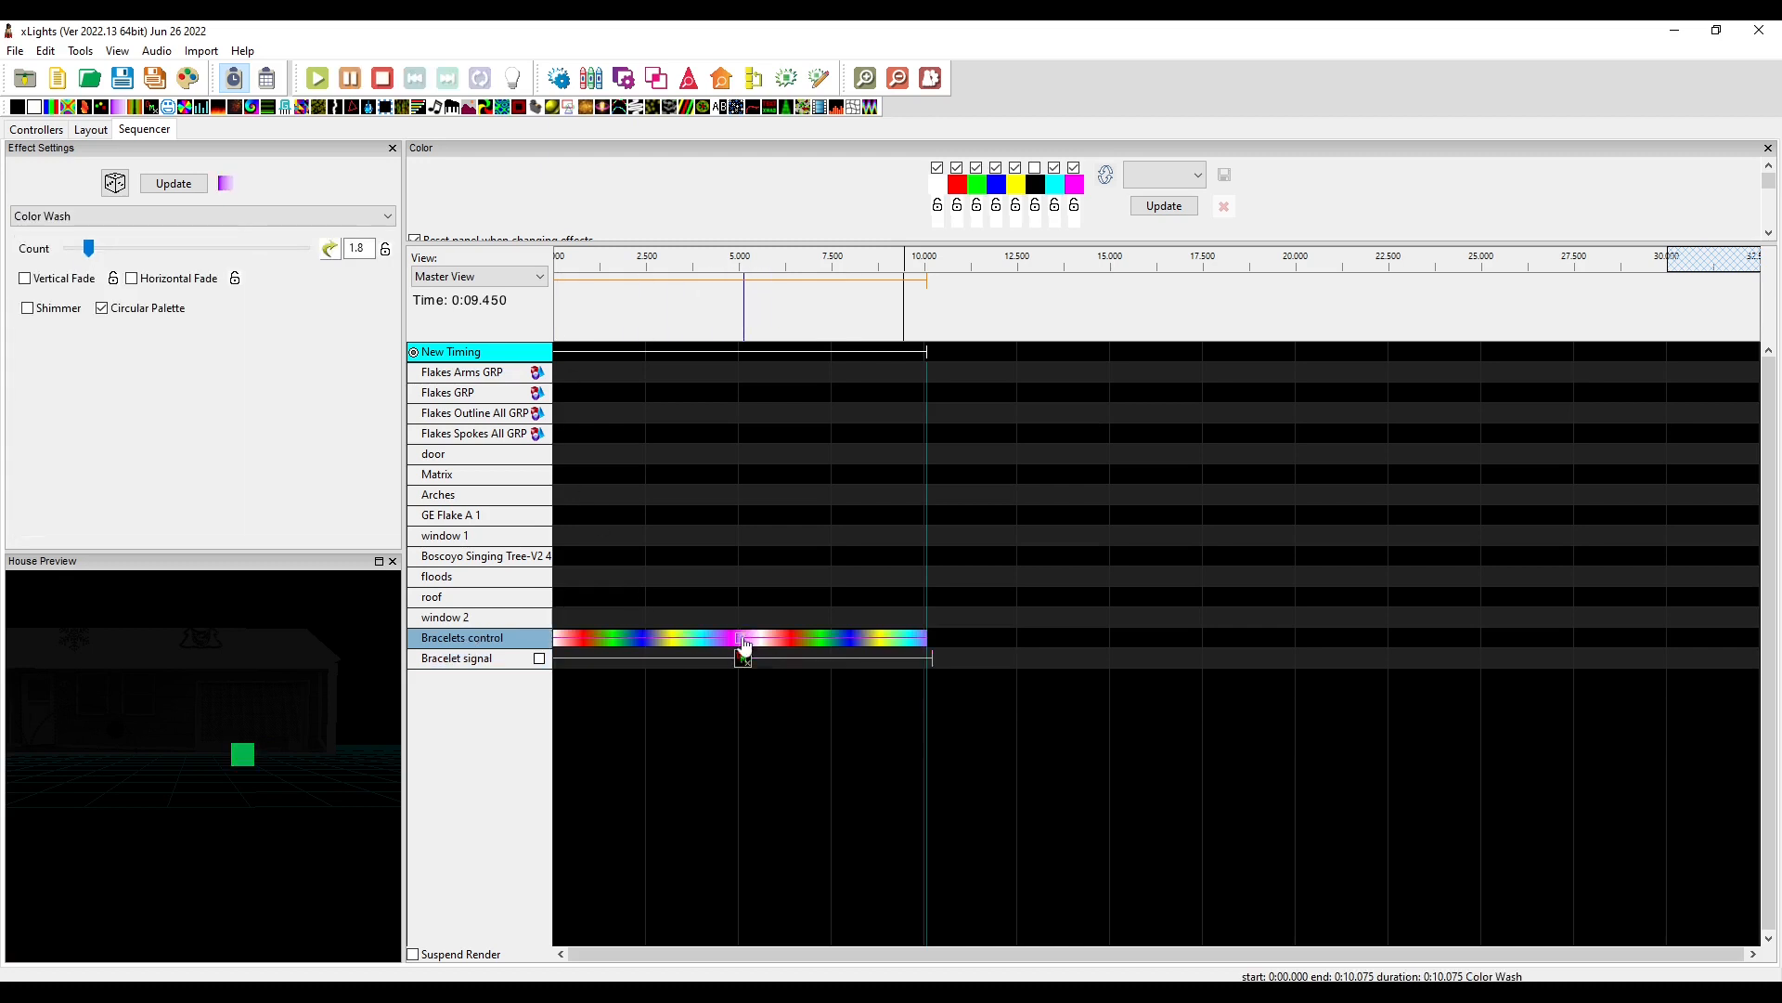
key(Delete)
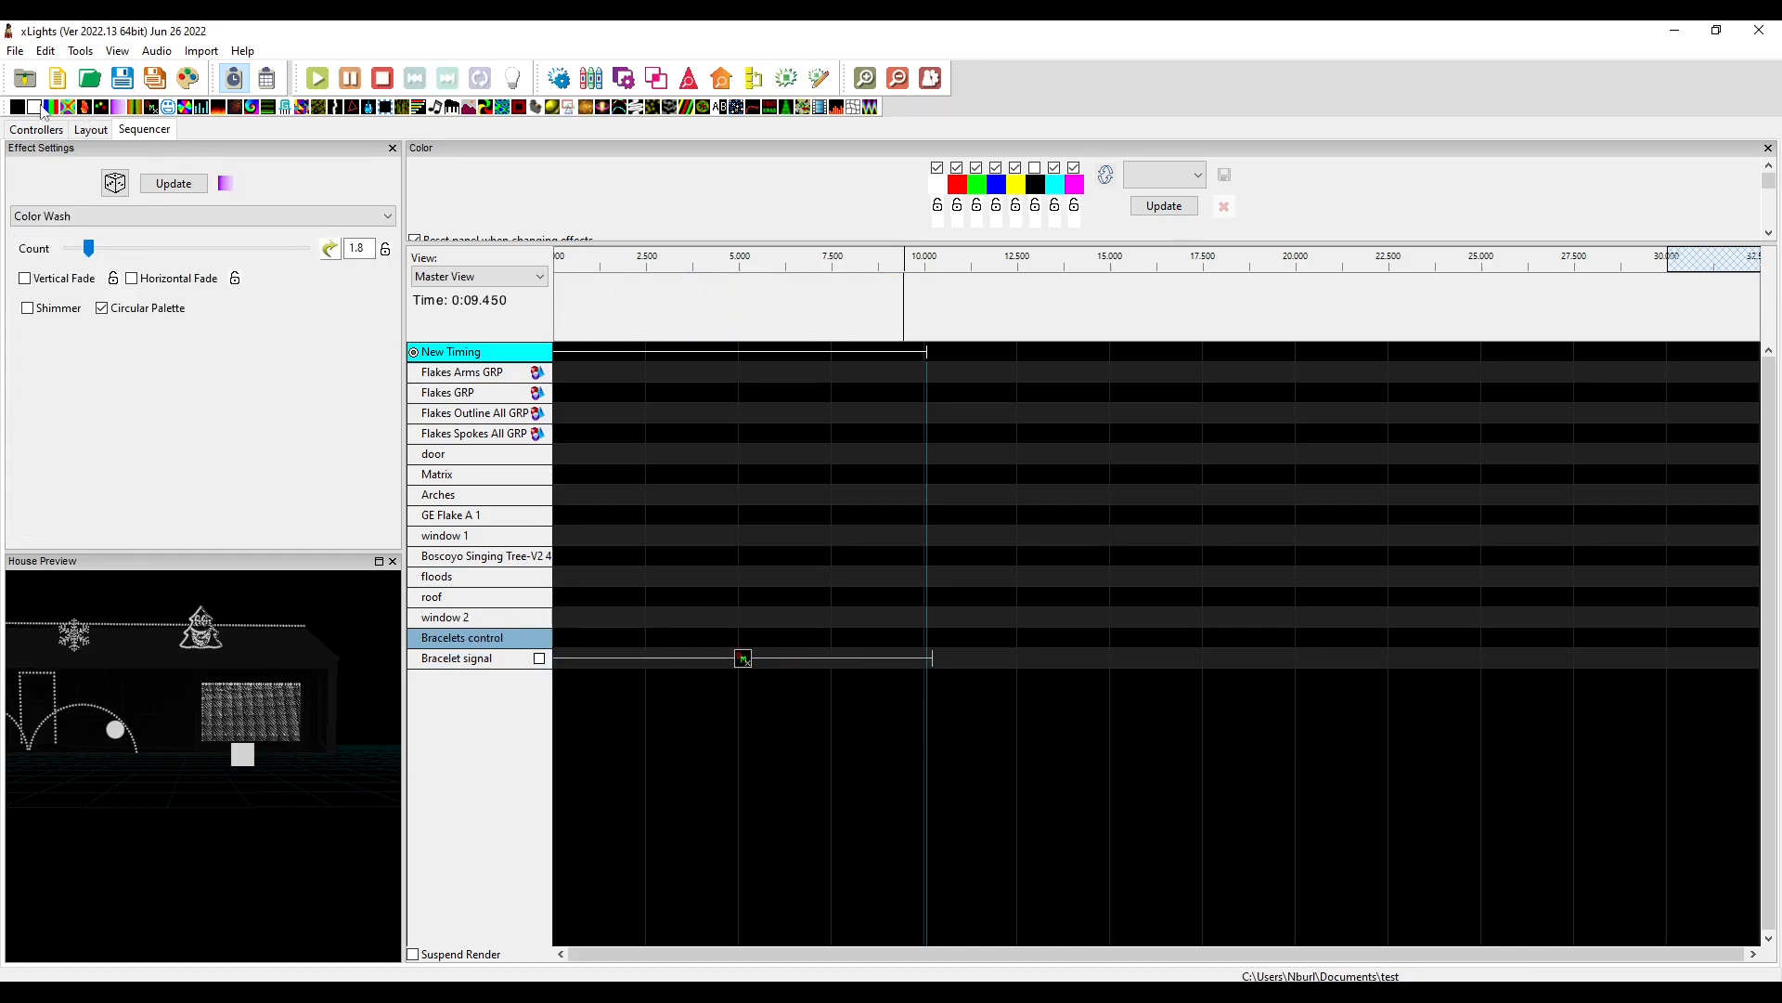
drag(34, 107, 747, 641)
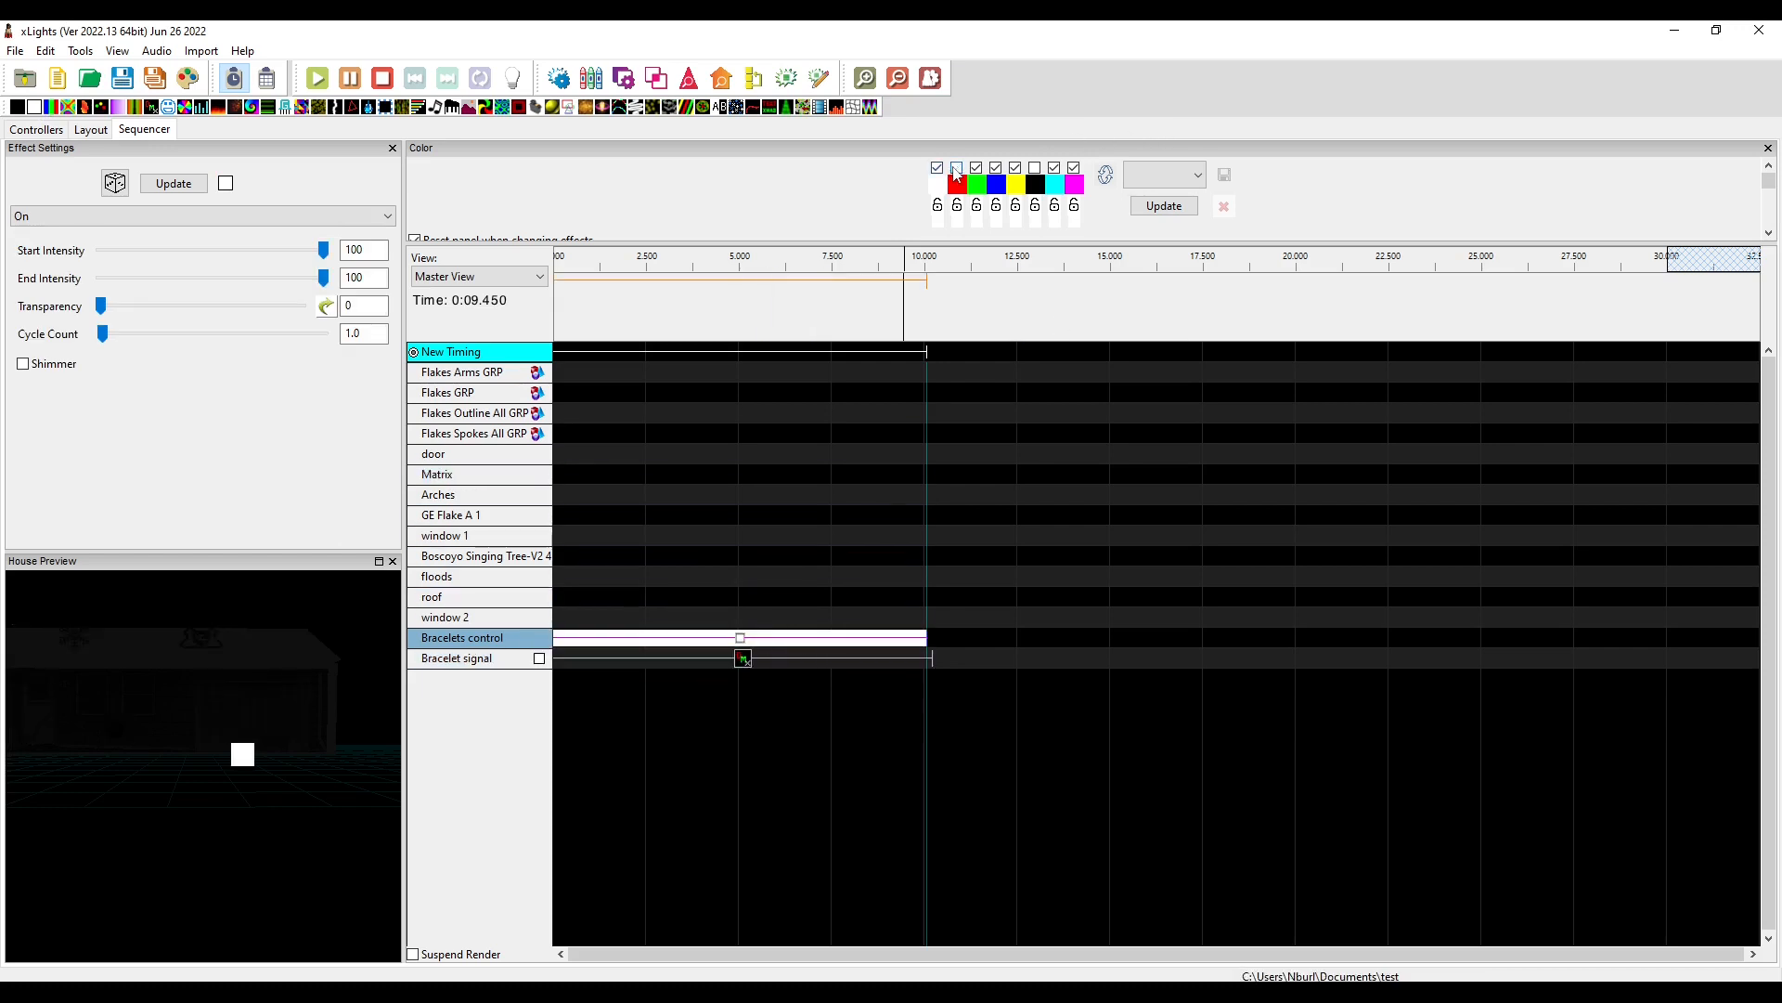
click(956, 169)
click(1015, 169)
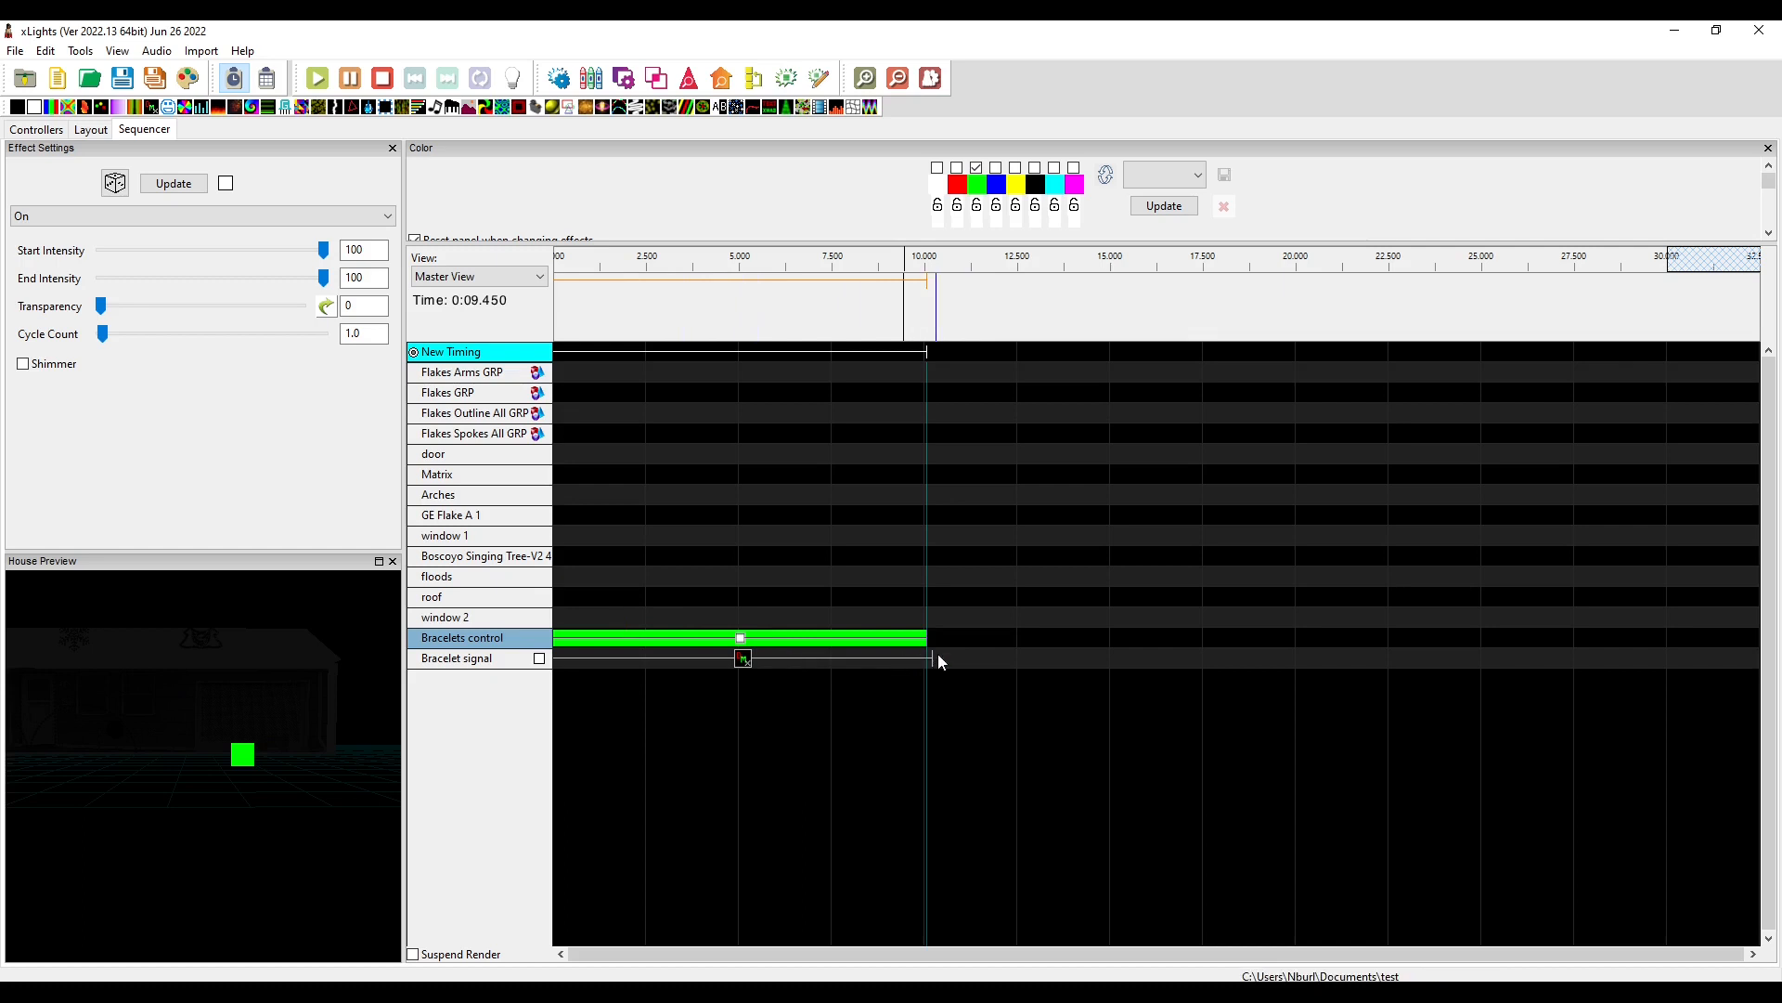
Shorten the DMX effect on Bracelet signal to end at 0.525 seconds, and play the sequence from the start and past 10 seconds.
drag(933, 659, 566, 655)
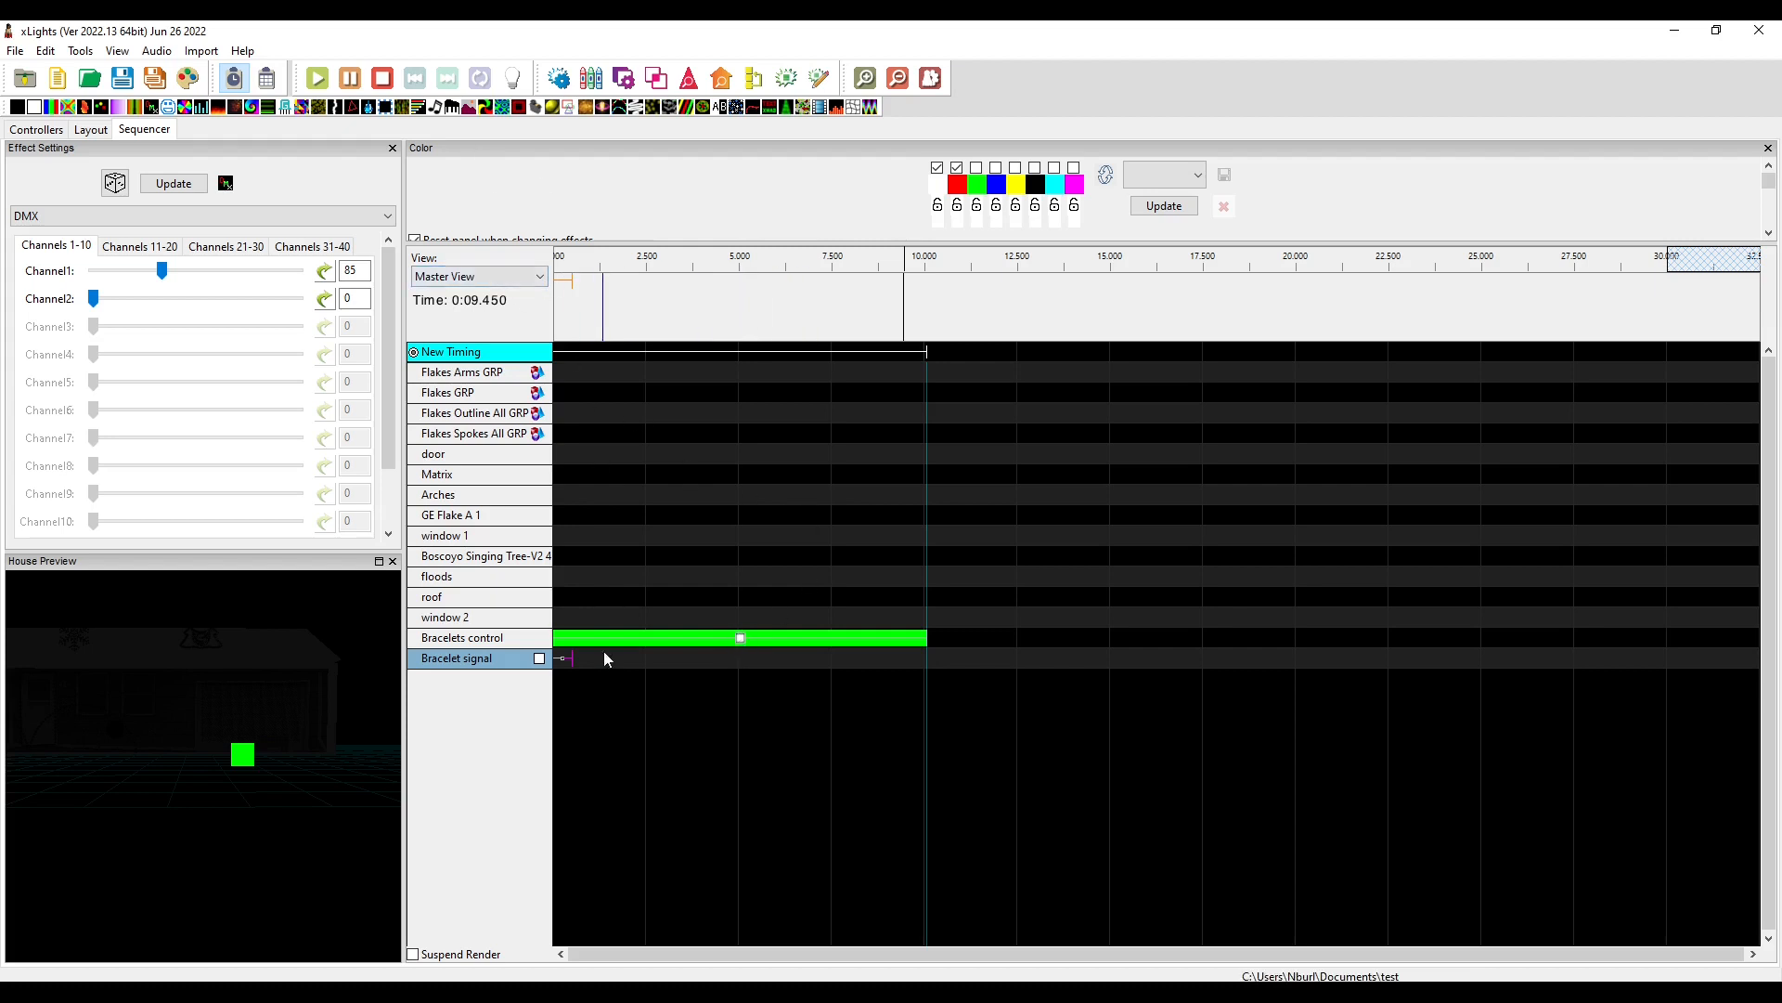
key(space)
key(space)
click(557, 263)
key(space)
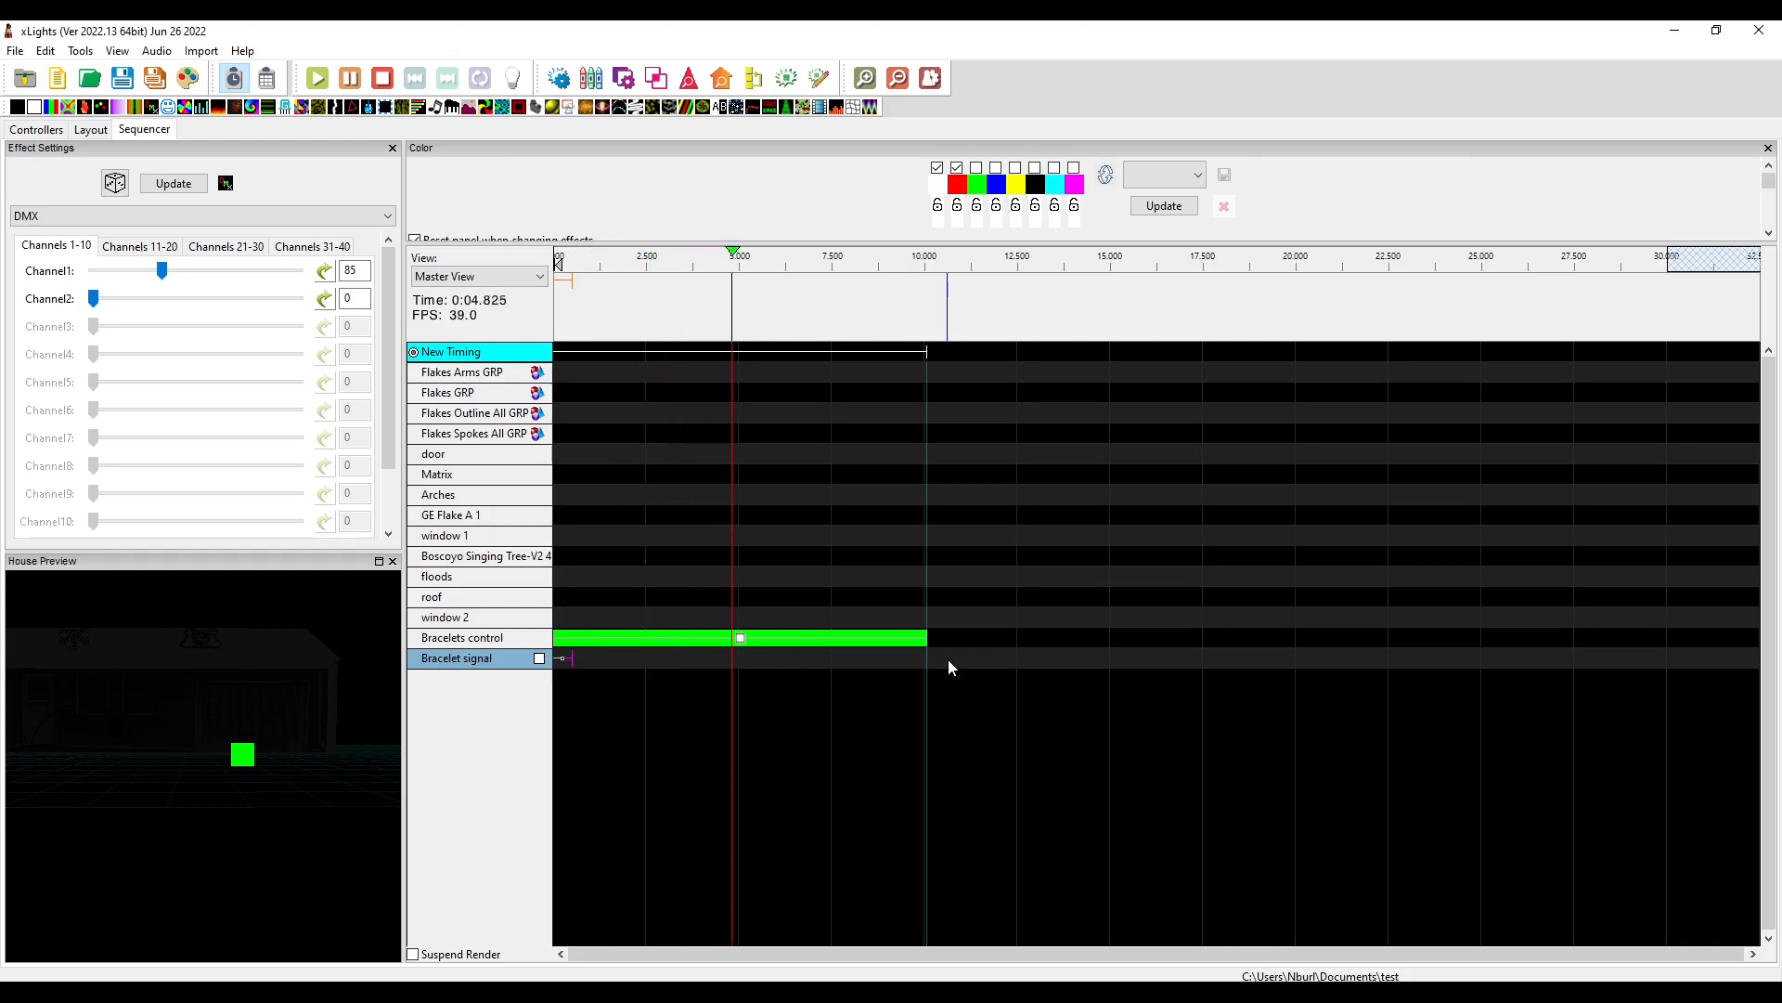
key(space)
key(space)
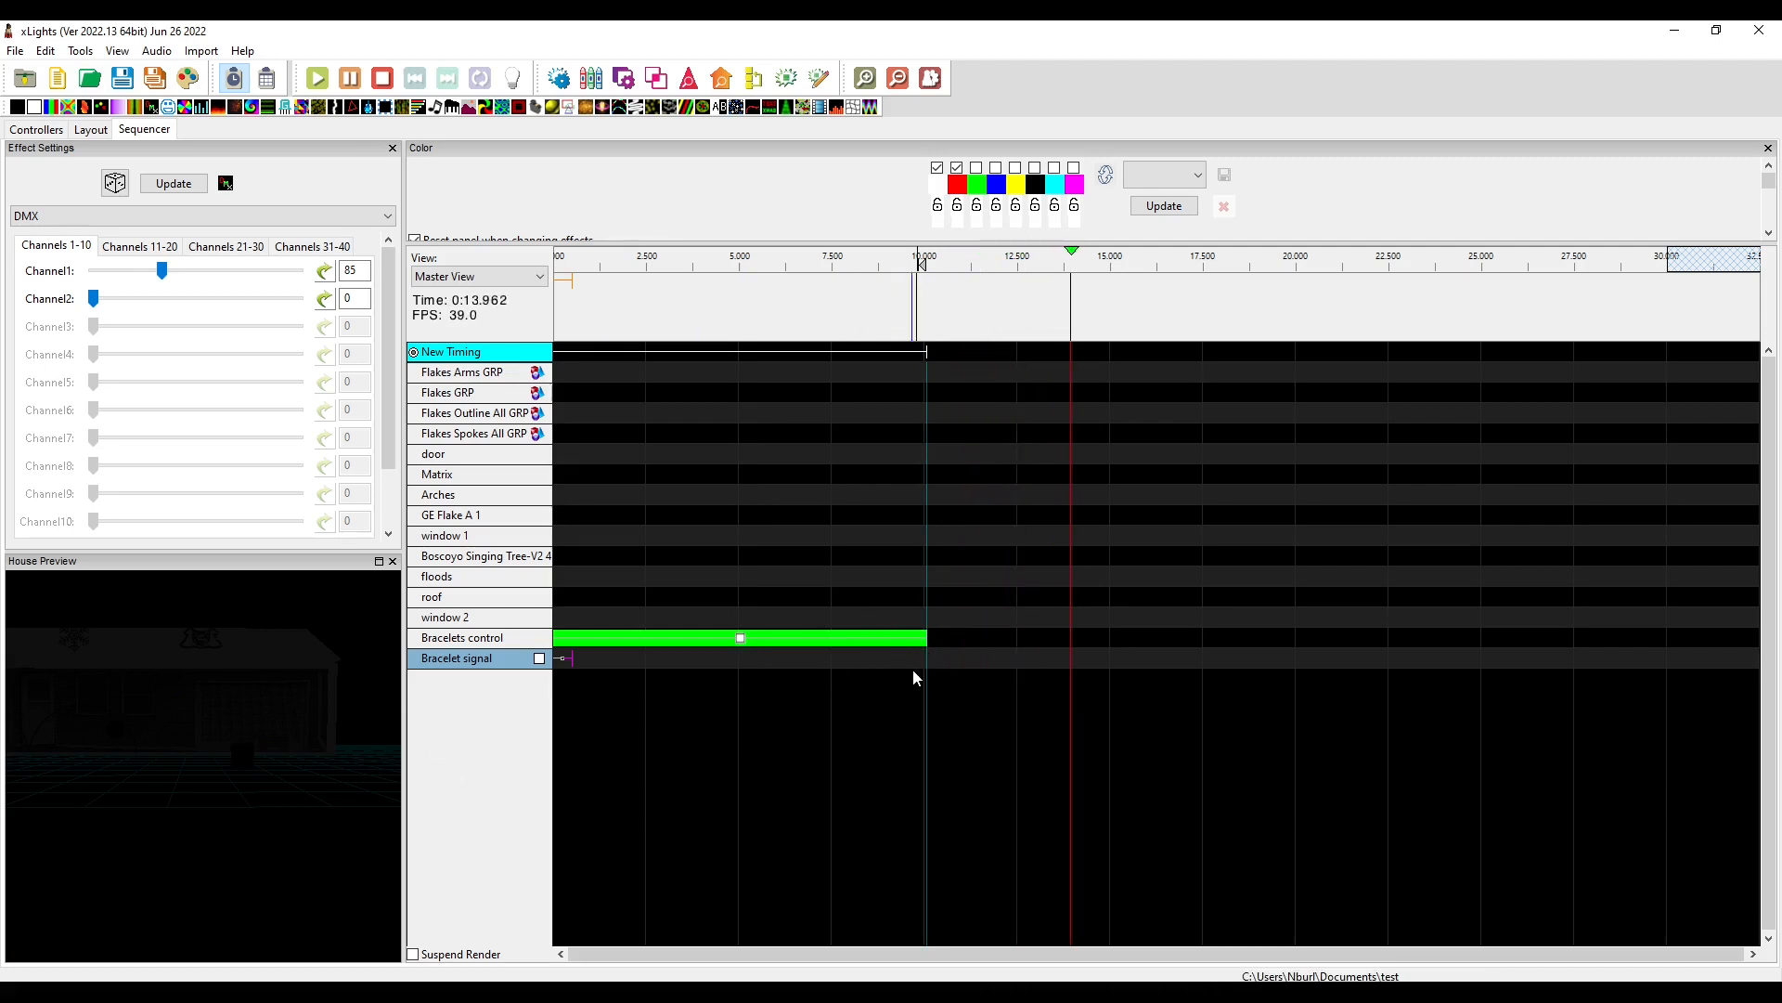
Copy the short DMX effect to about 9.8 seconds on Bracelet signal, spanning the end of the green On effect, and play that ending.
right_click(557, 660)
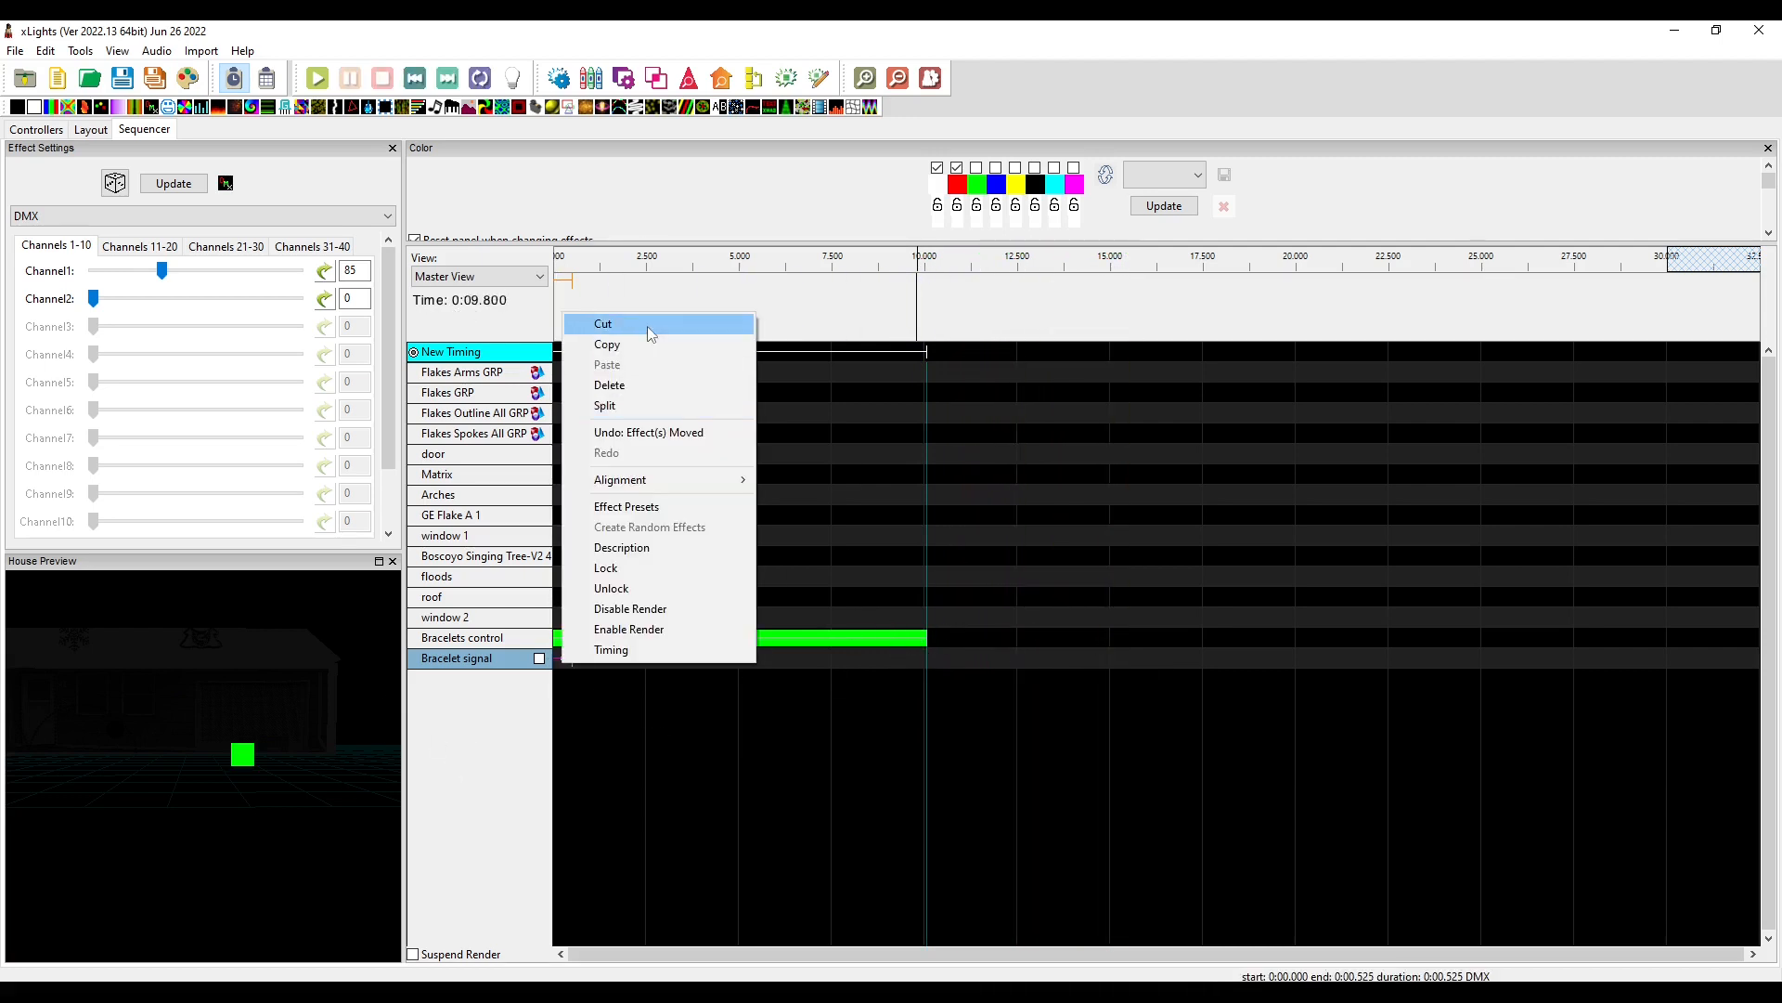
click(677, 346)
click(928, 655)
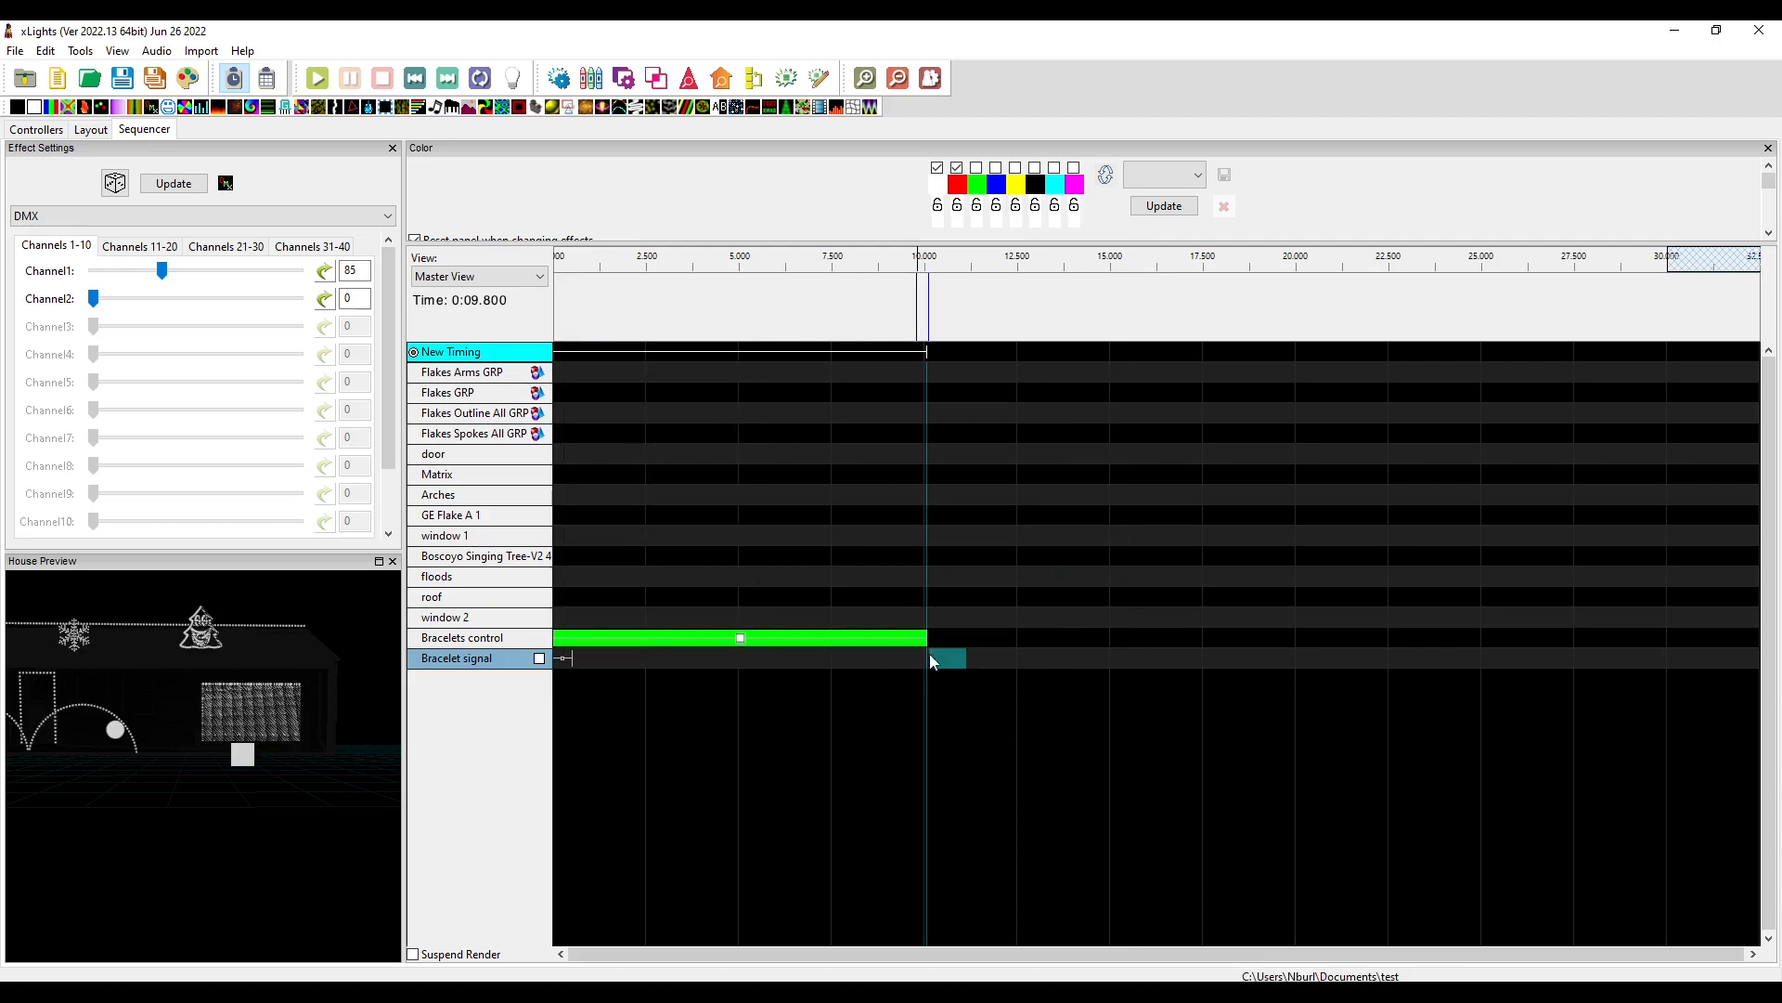
click(911, 659)
key(ctrl+v)
drag(582, 665, 941, 665)
drag(931, 664, 916, 666)
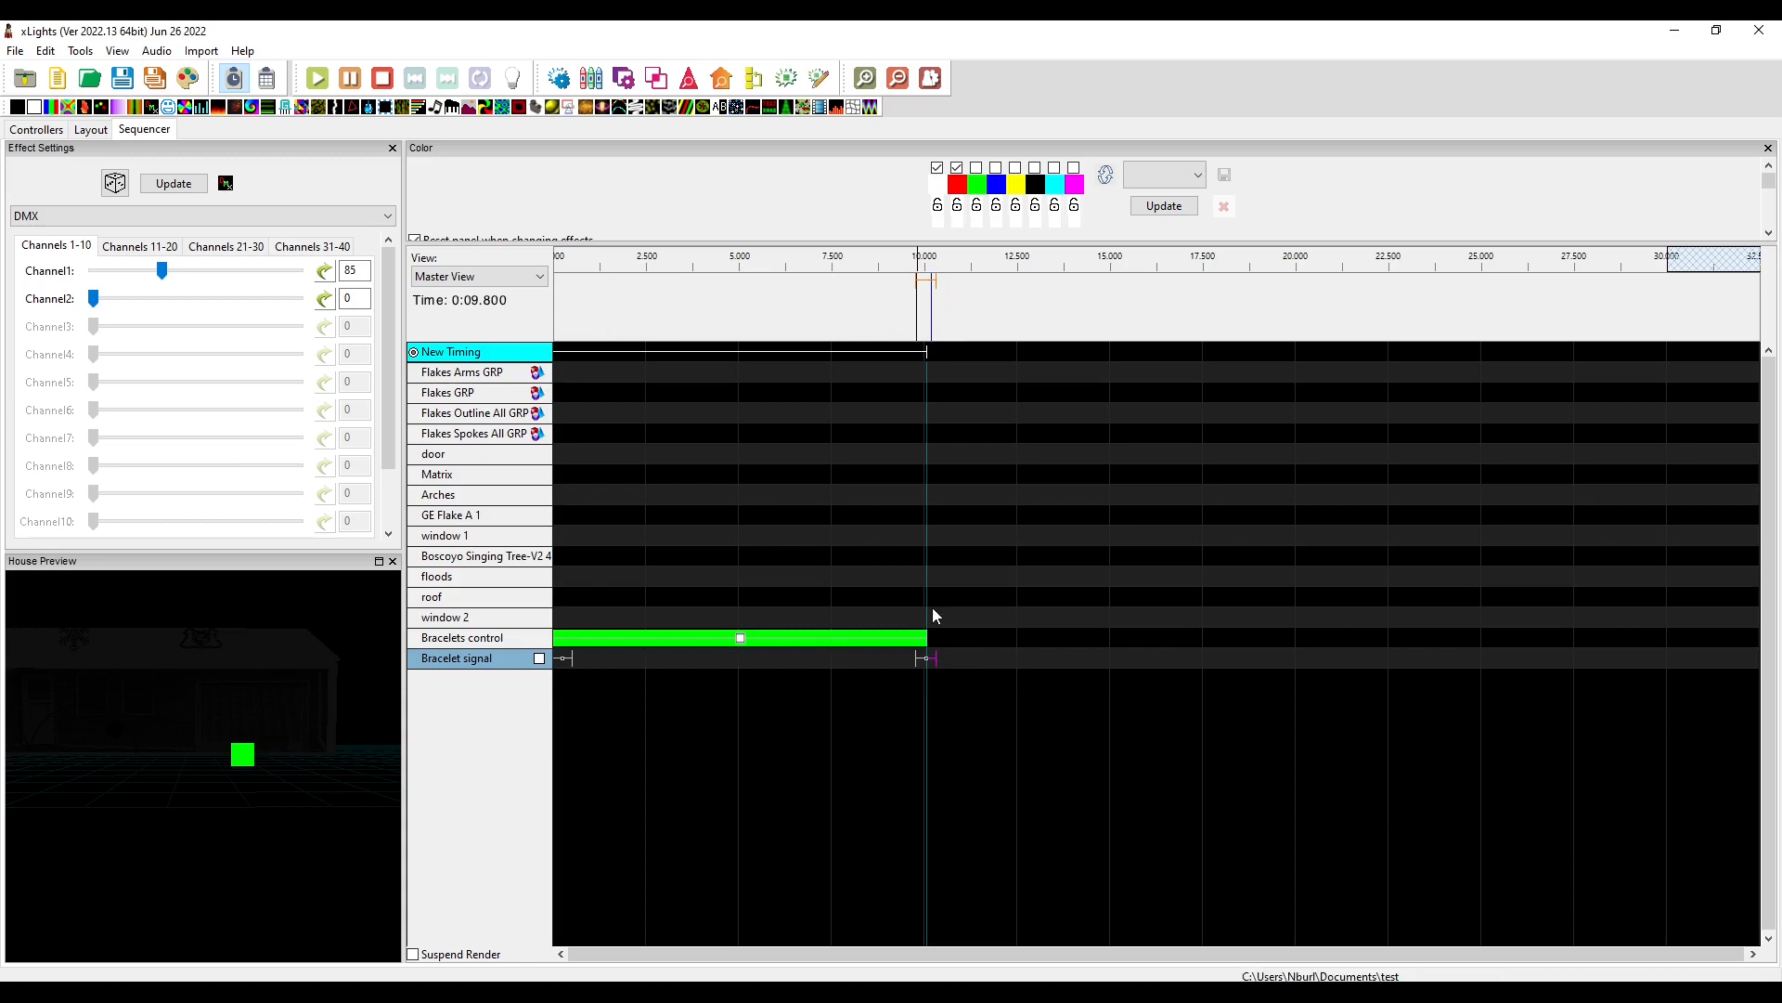
click(885, 308)
key(space)
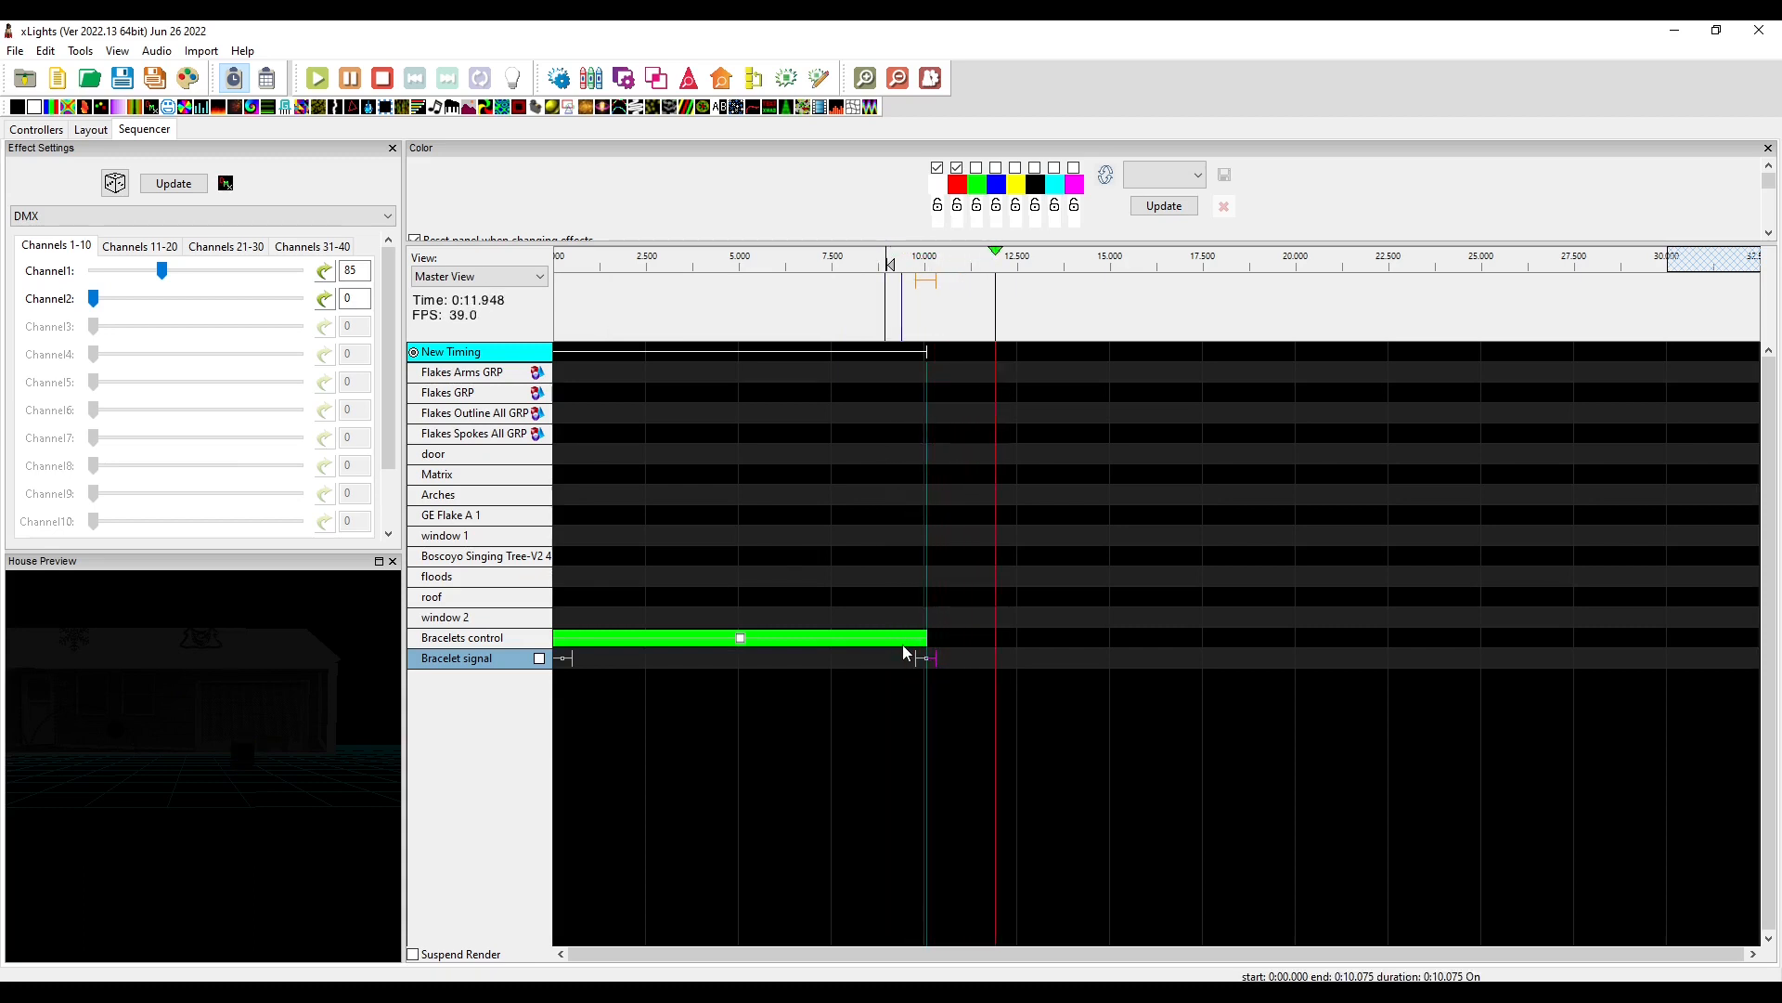
Extend the first DMX effect on Bracelet signal to 31.1 seconds and play the stretch after the green On effect.
click(741, 640)
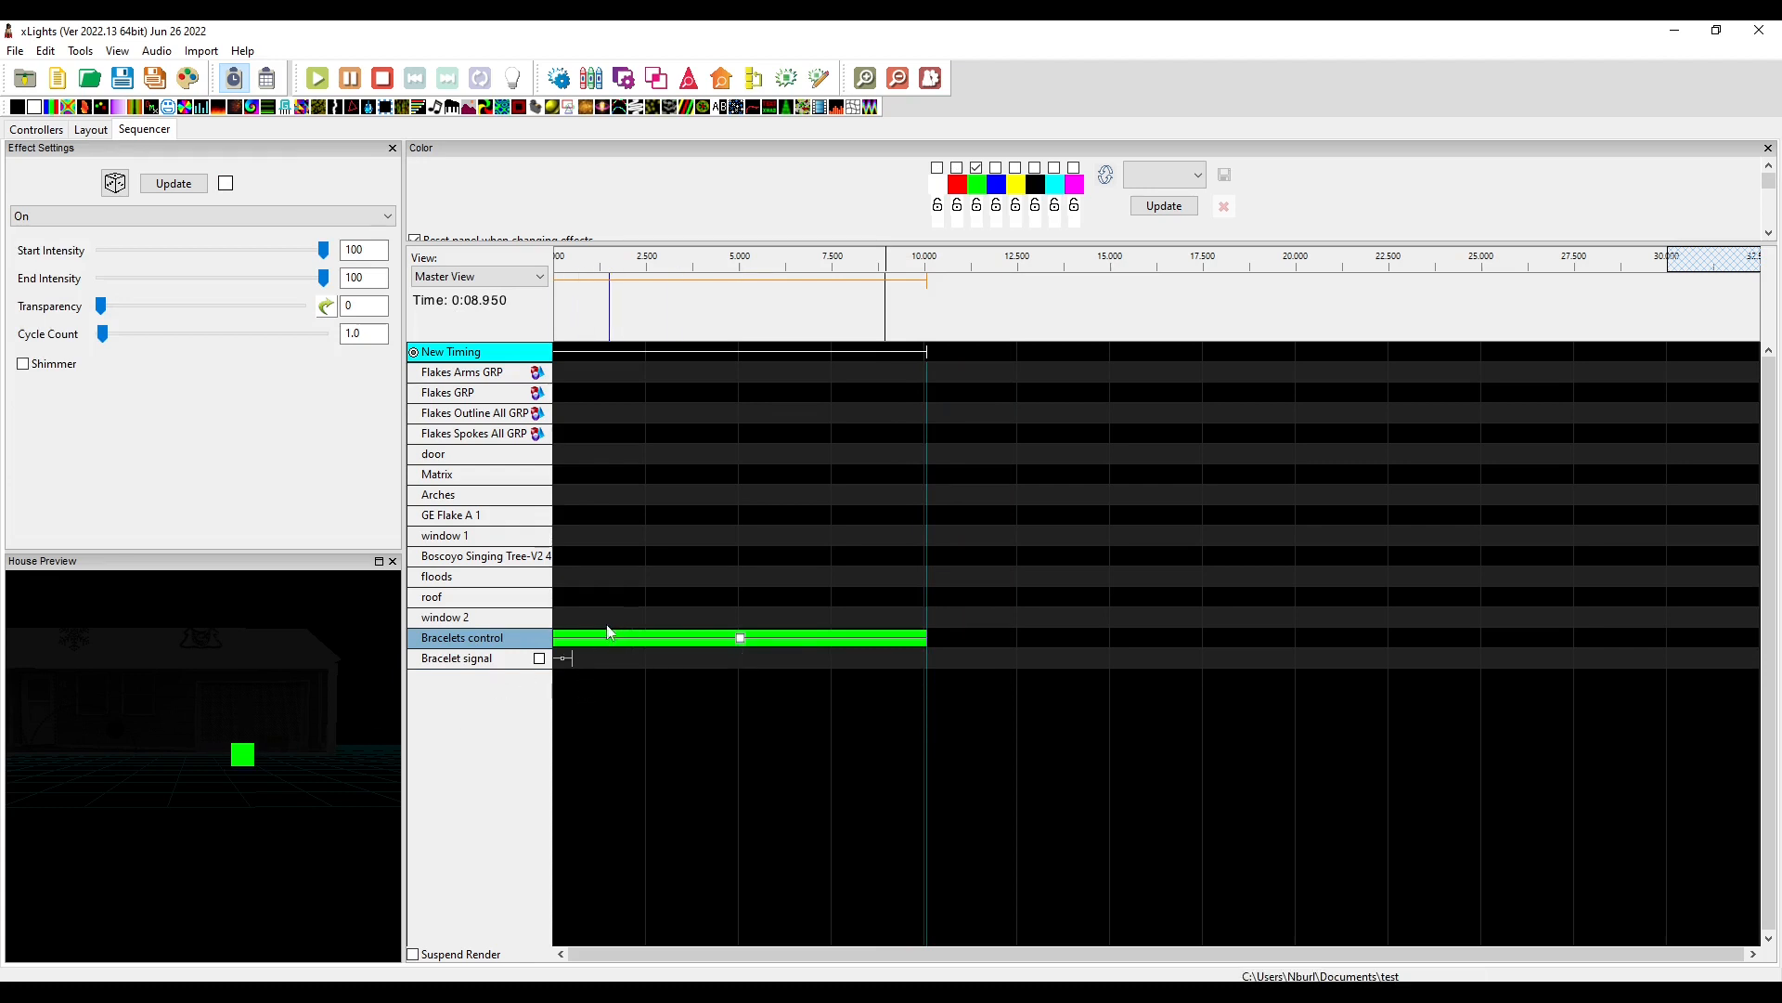
click(575, 661)
drag(576, 661, 1712, 627)
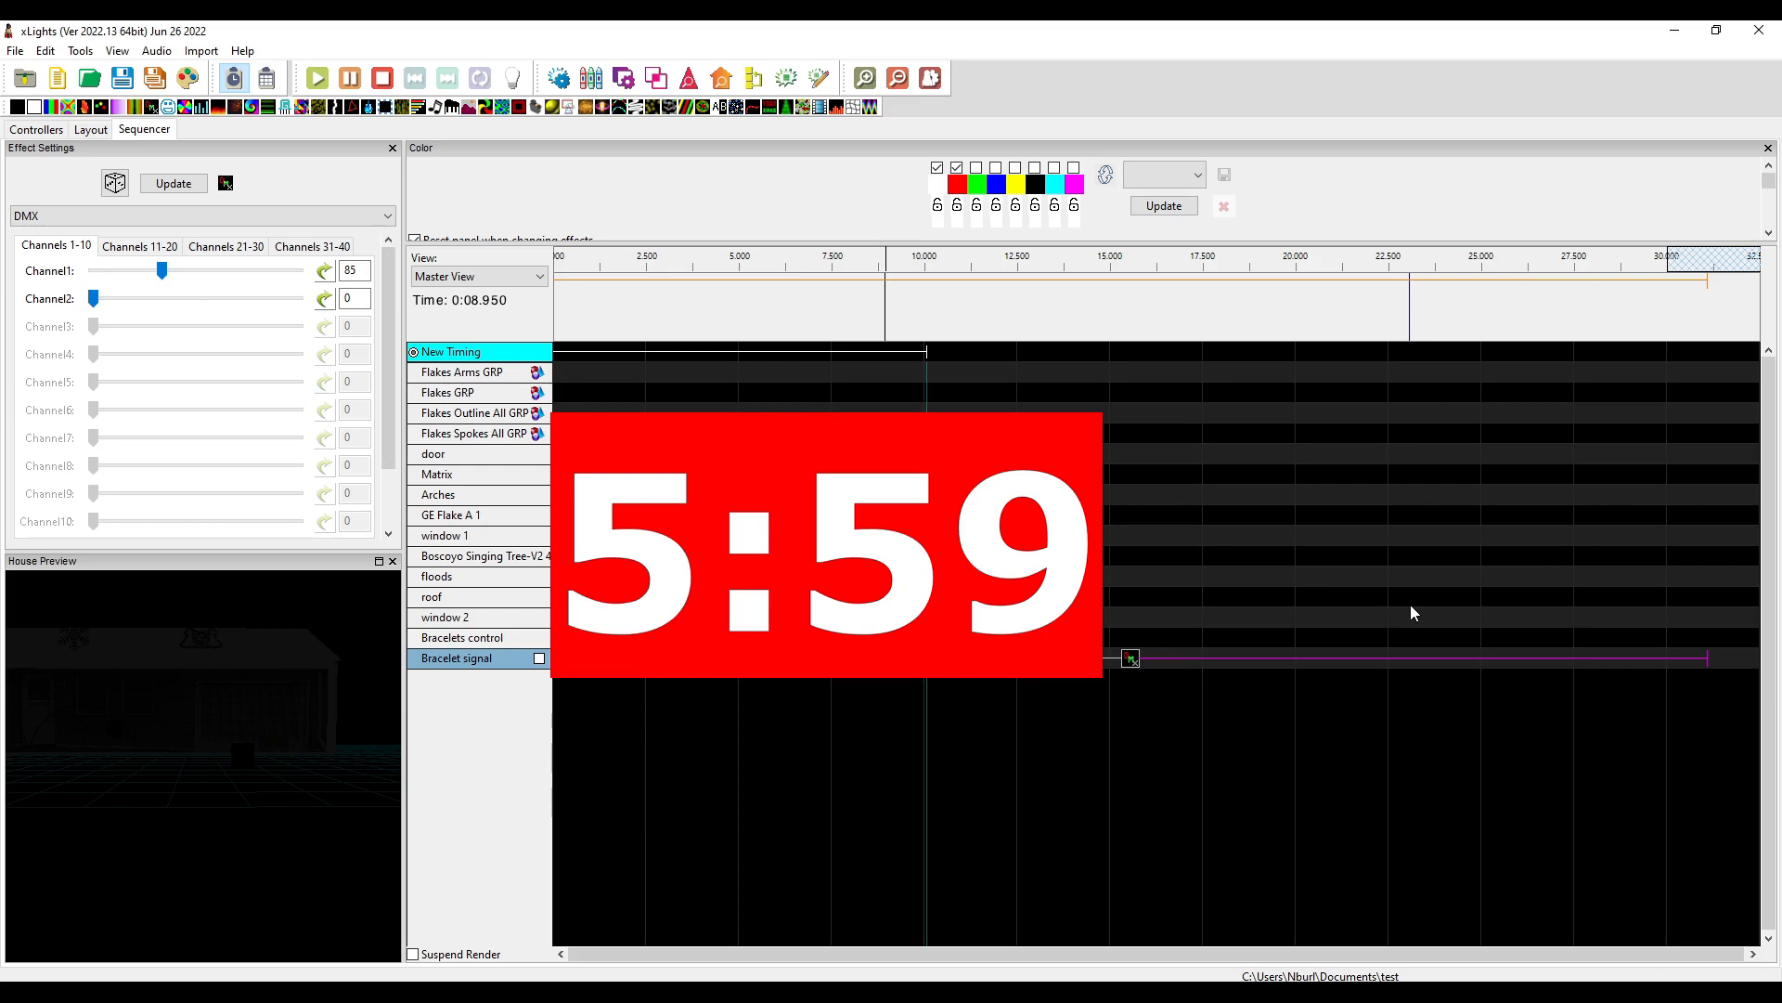
click(1131, 659)
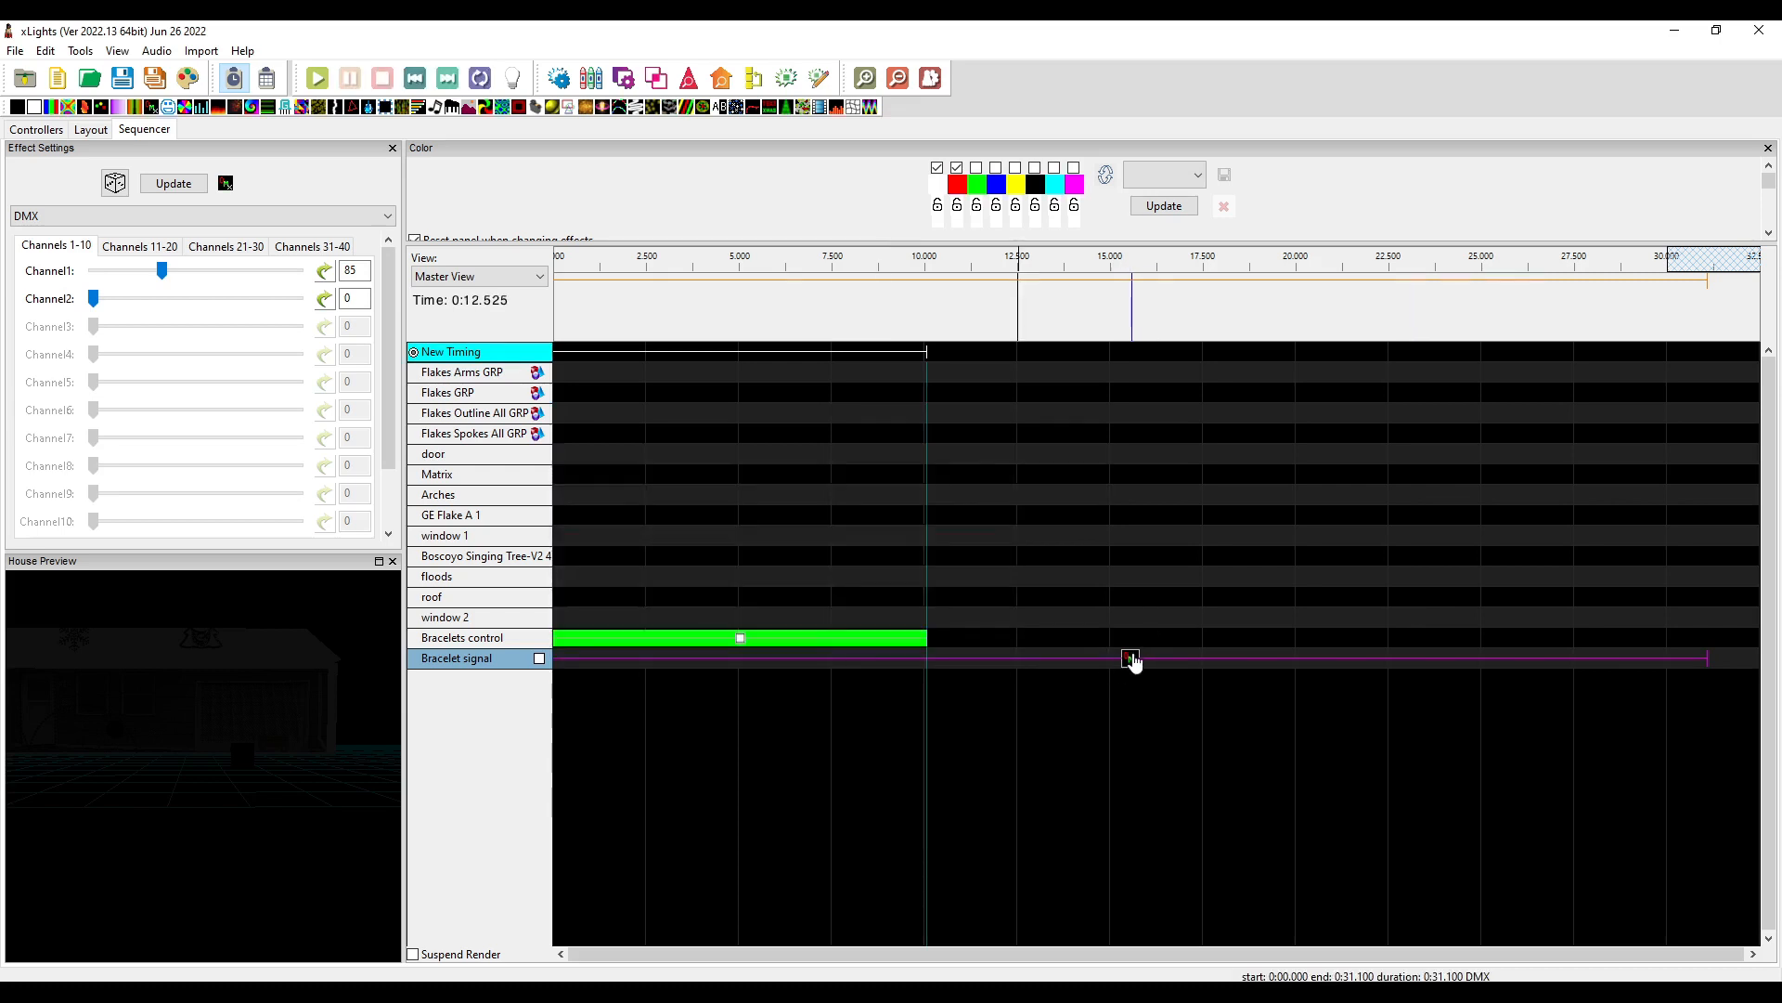
key(space)
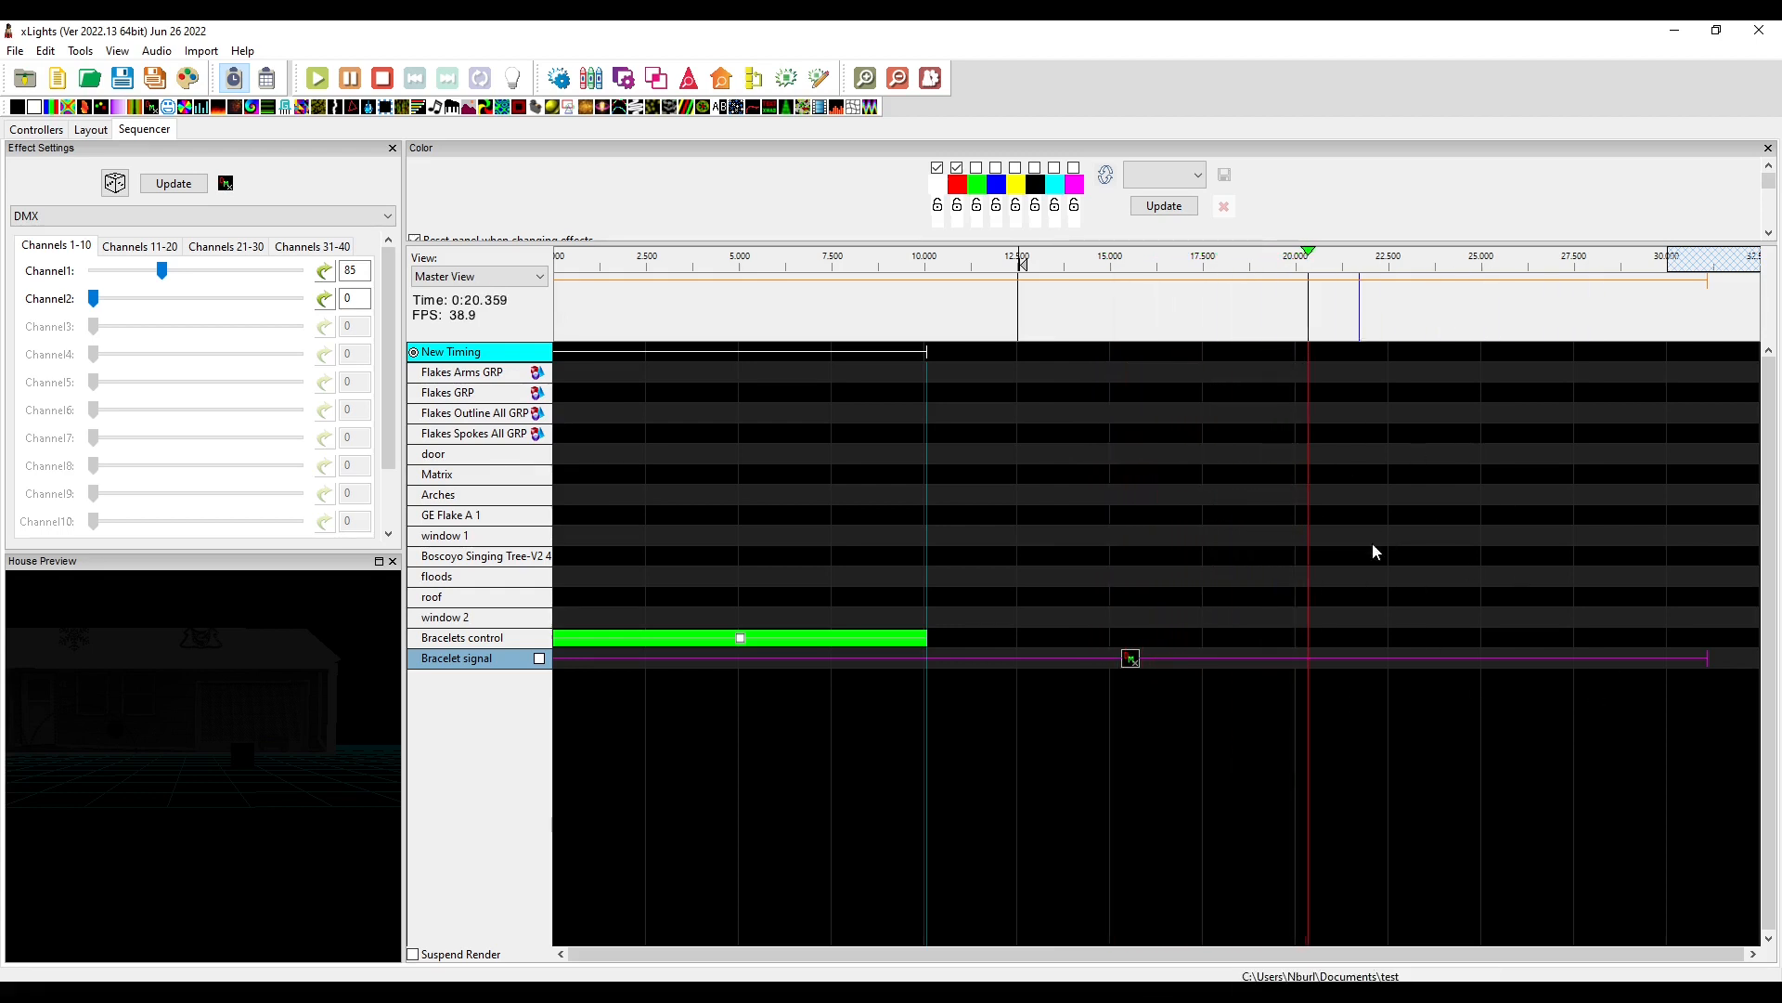
key(space)
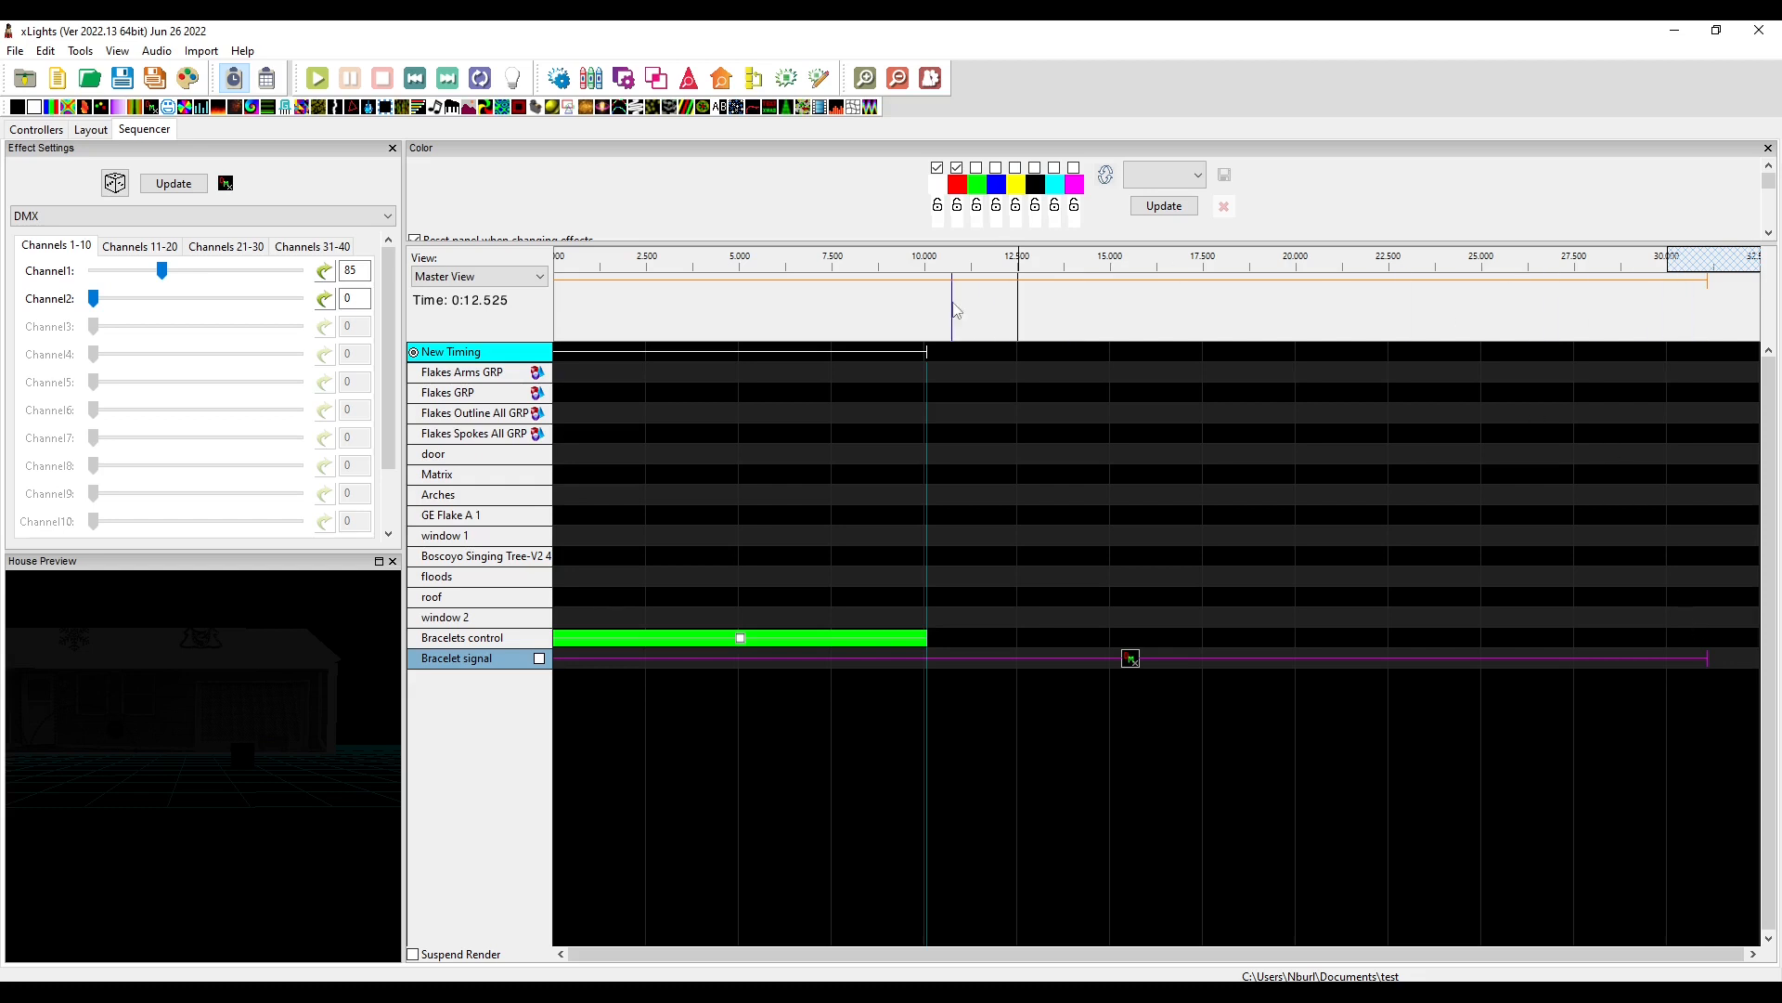
Add a timing mark at about 25 seconds and shorten the DMX effect on Bracelet signal to end at 10.35 seconds.
click(1352, 351)
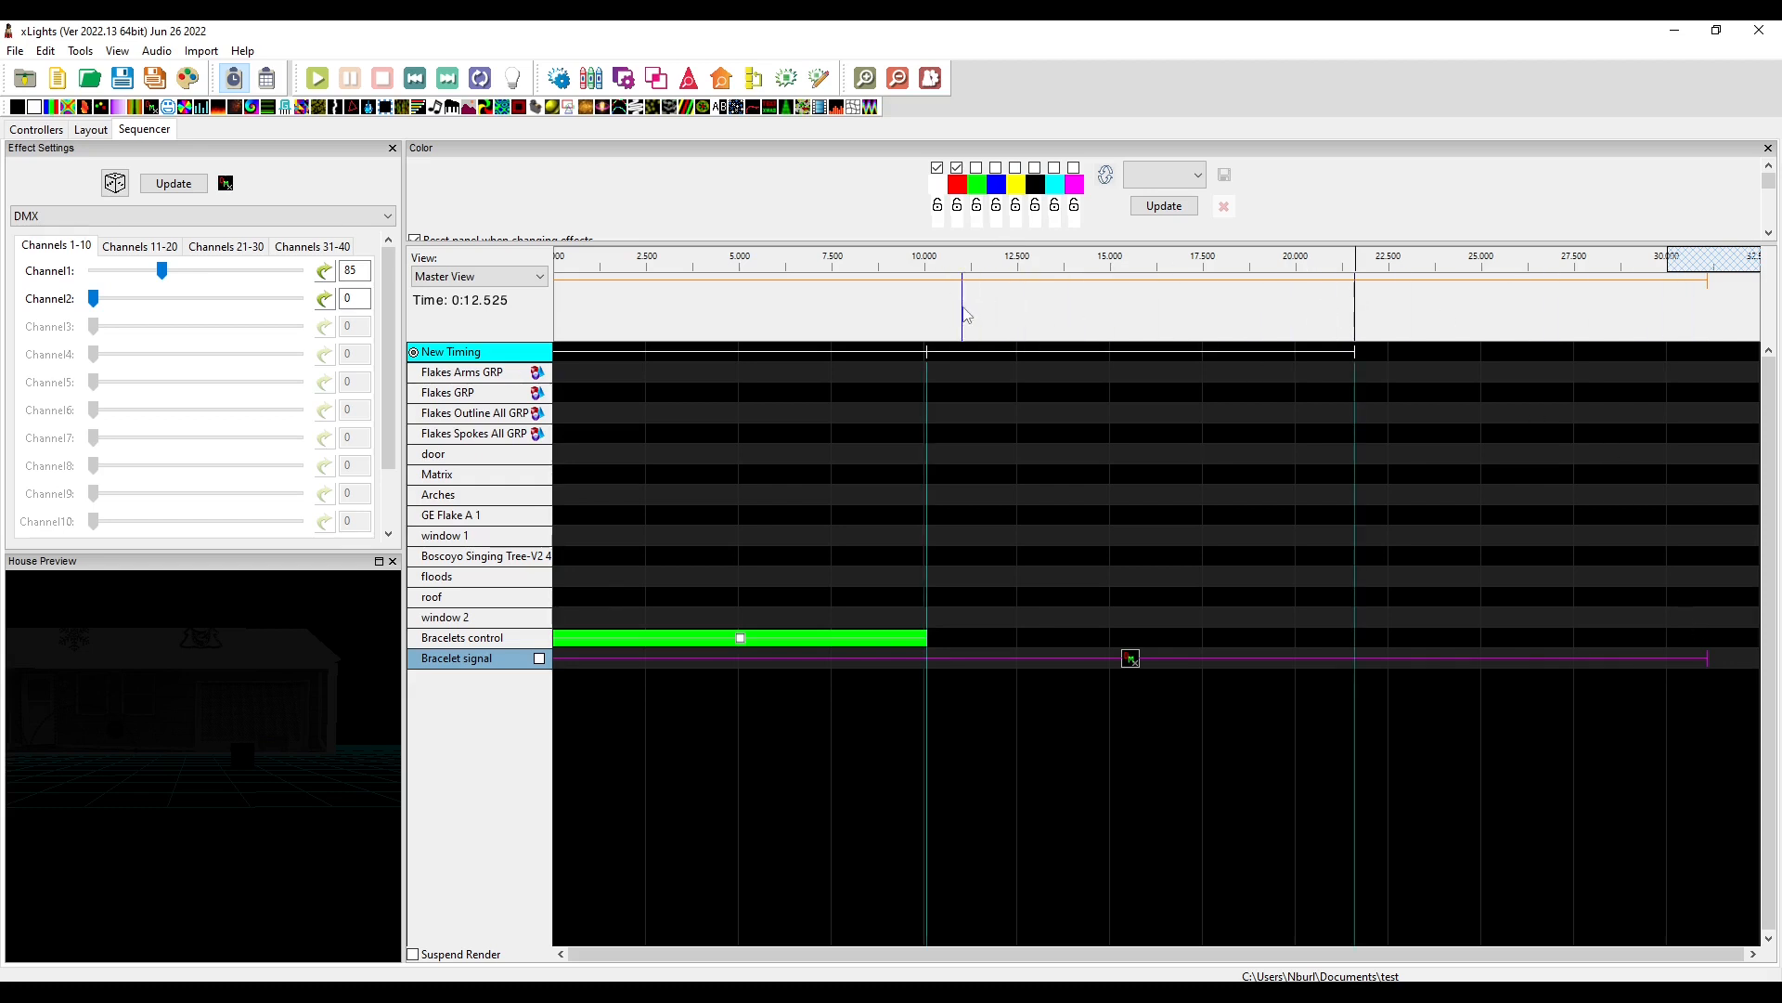
drag(1352, 349, 1480, 351)
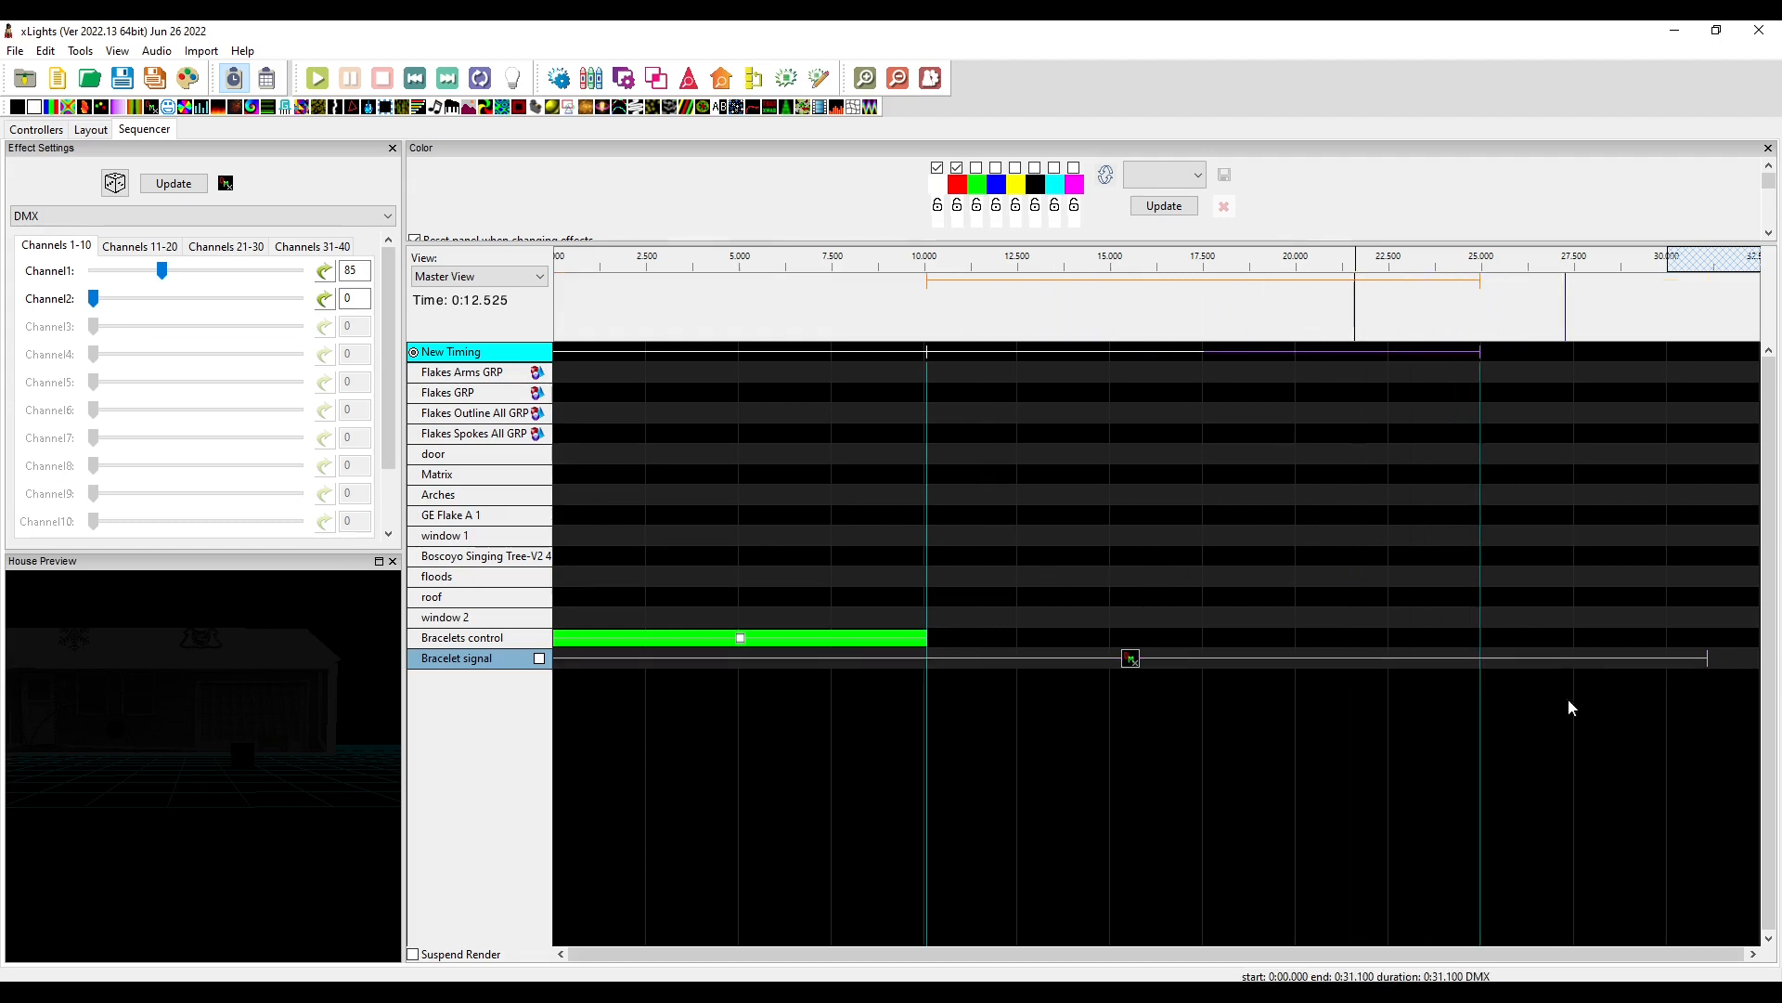
click(1706, 657)
drag(1706, 657, 935, 658)
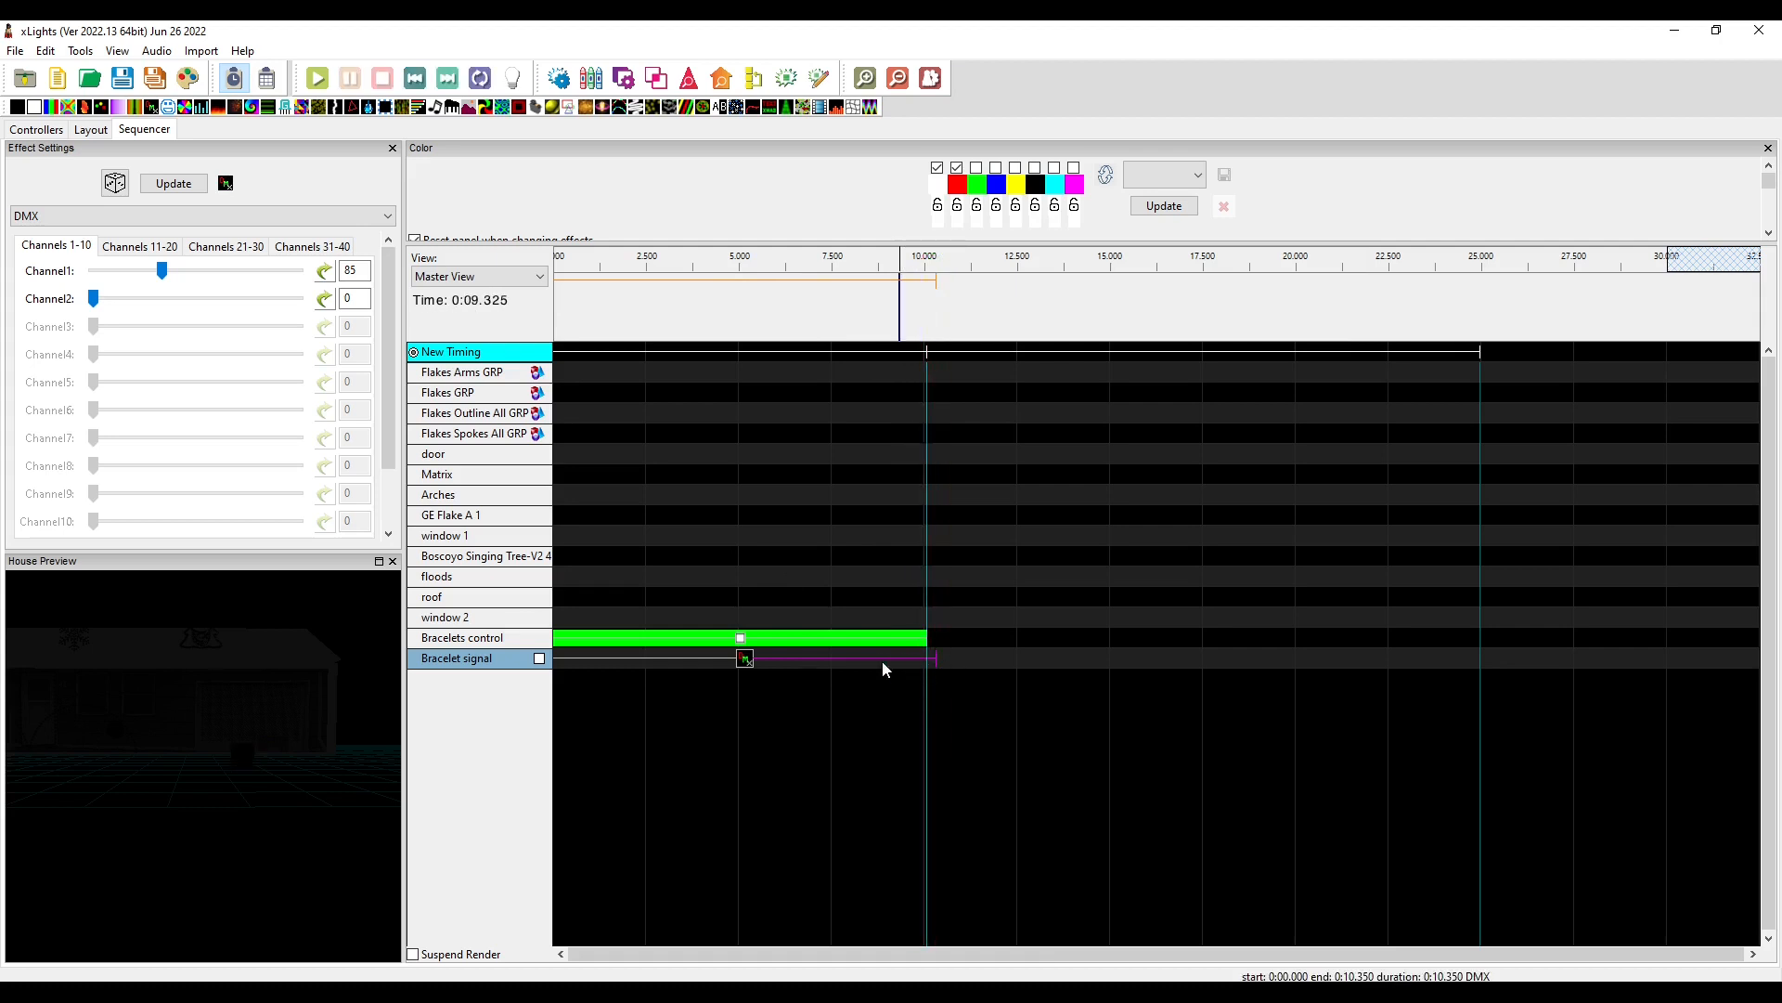
Add a second green On effect to Bracelets control from about 25 to 30 seconds, with a timing mark at its end.
right_click(749, 662)
click(715, 597)
click(729, 638)
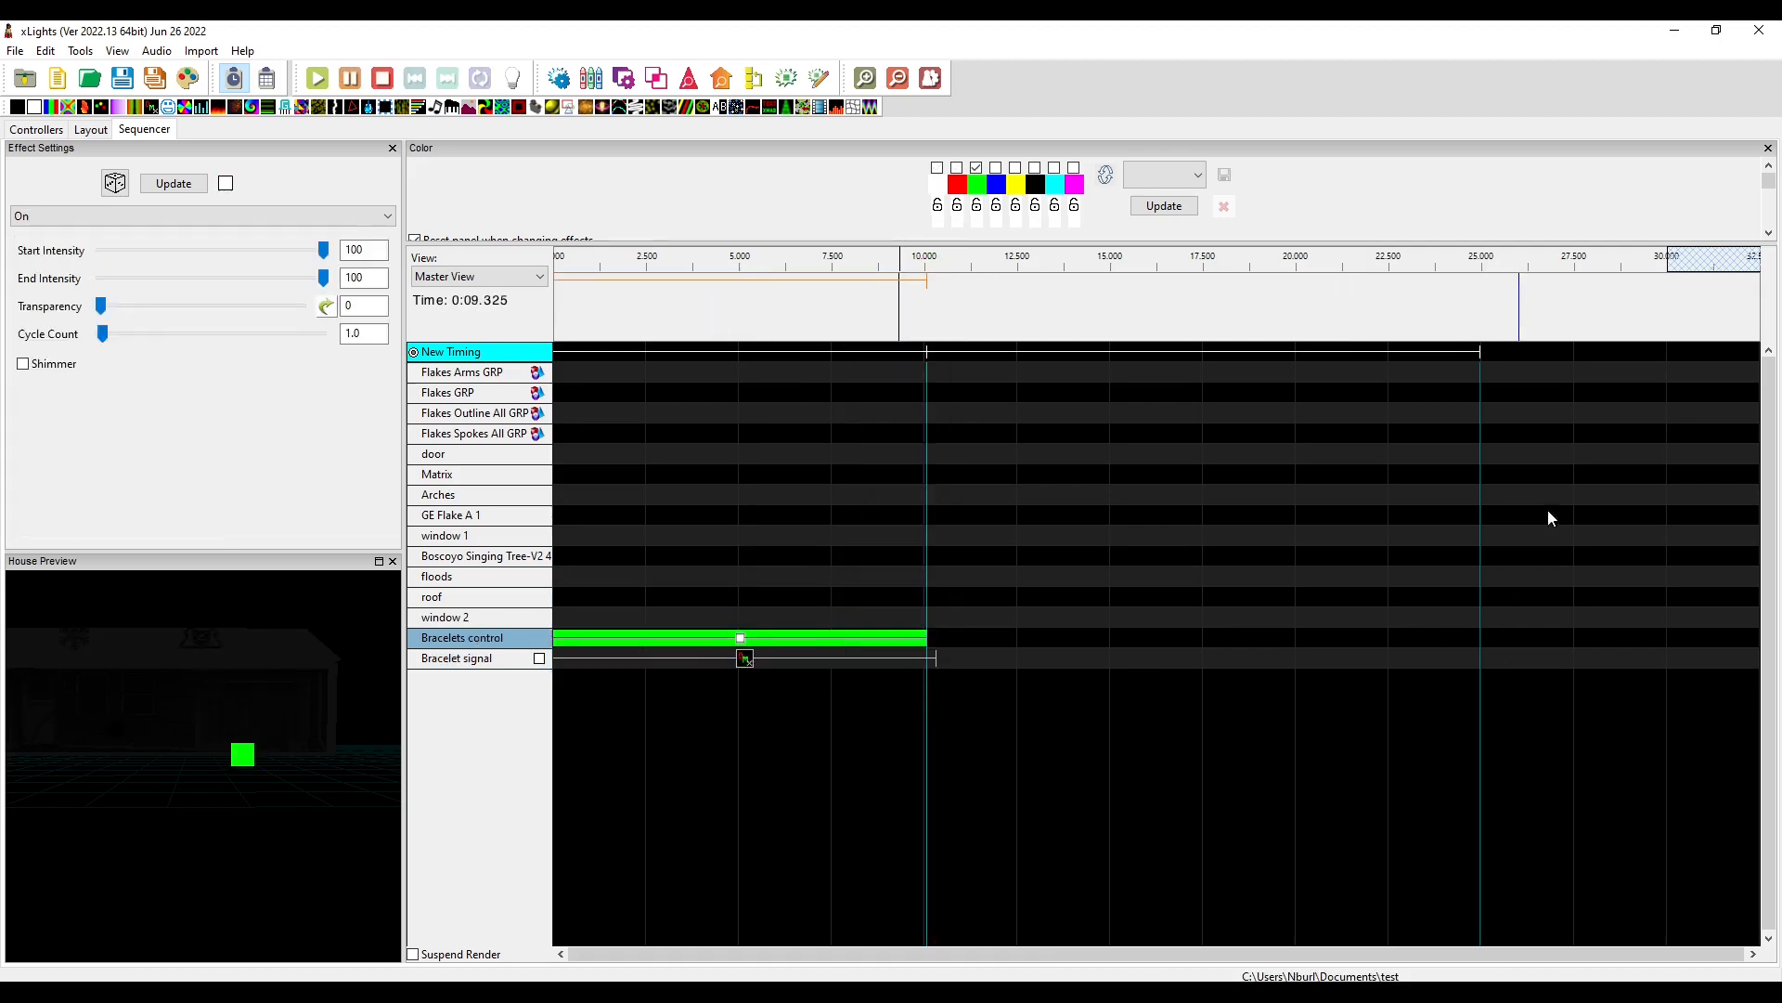
click(1568, 639)
double_click(1567, 640)
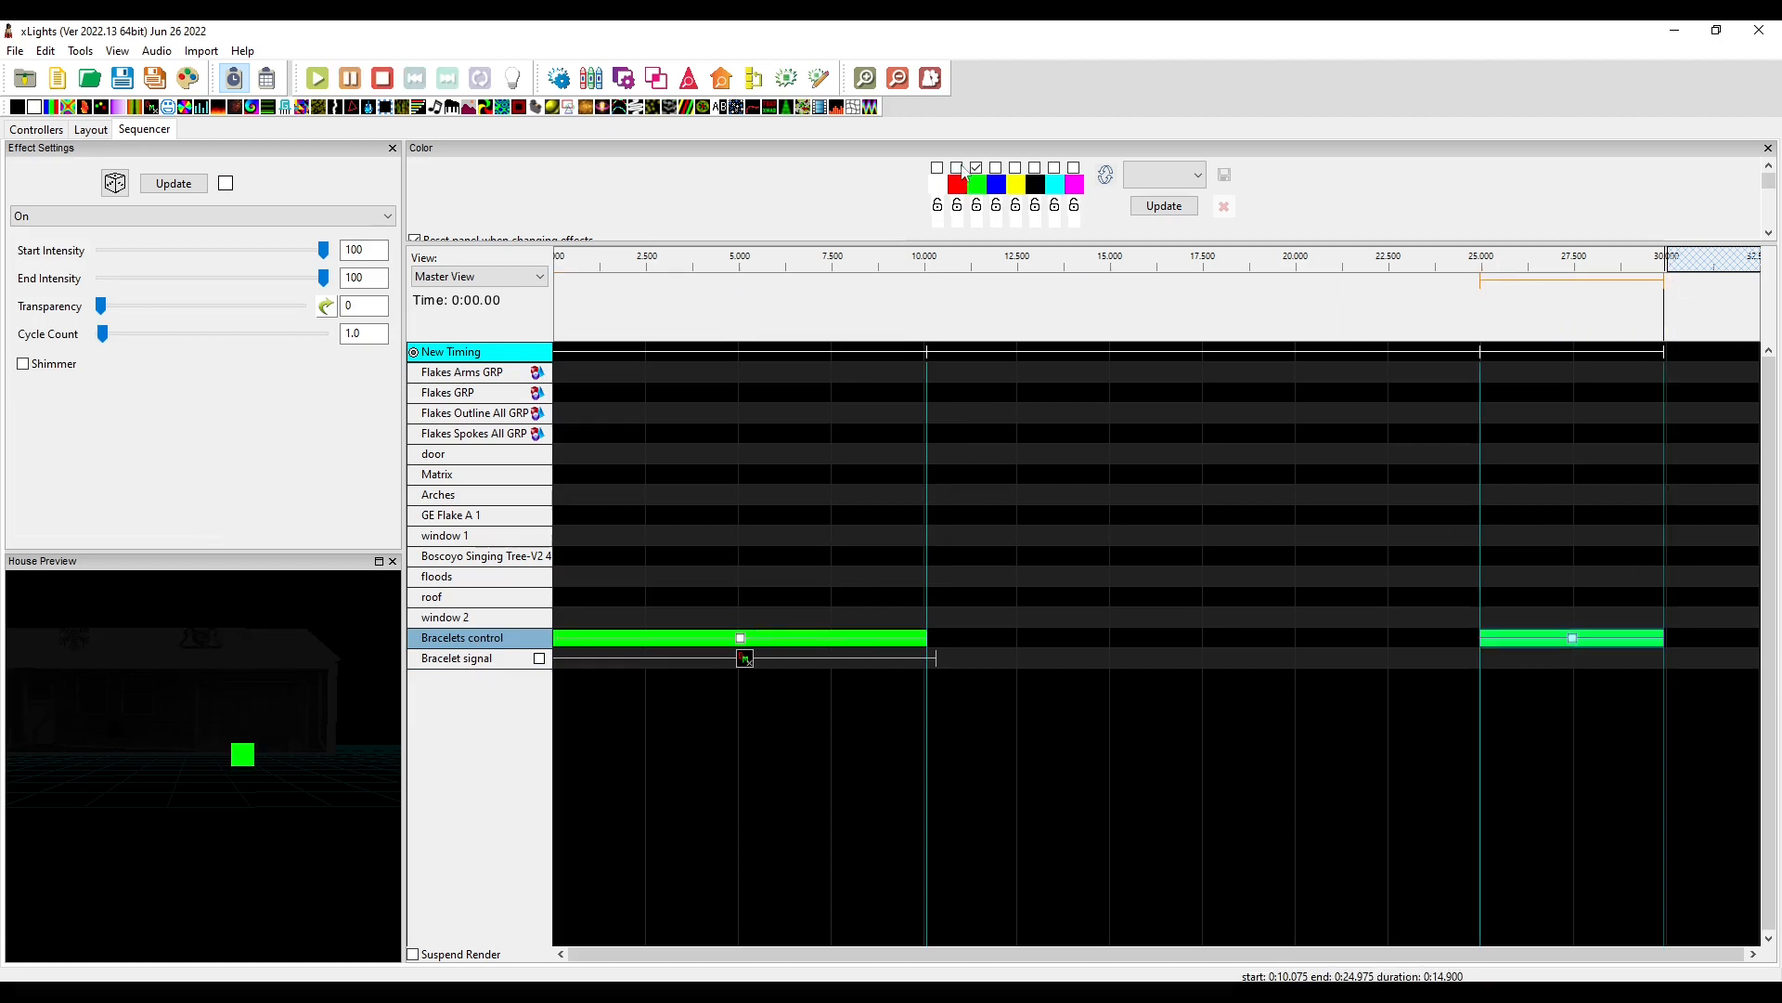
Color the second On effect red only and add a DMX effect to Bracelet signal from 24.625 to 29.925 seconds.
click(957, 168)
click(745, 659)
drag(151, 107, 1467, 656)
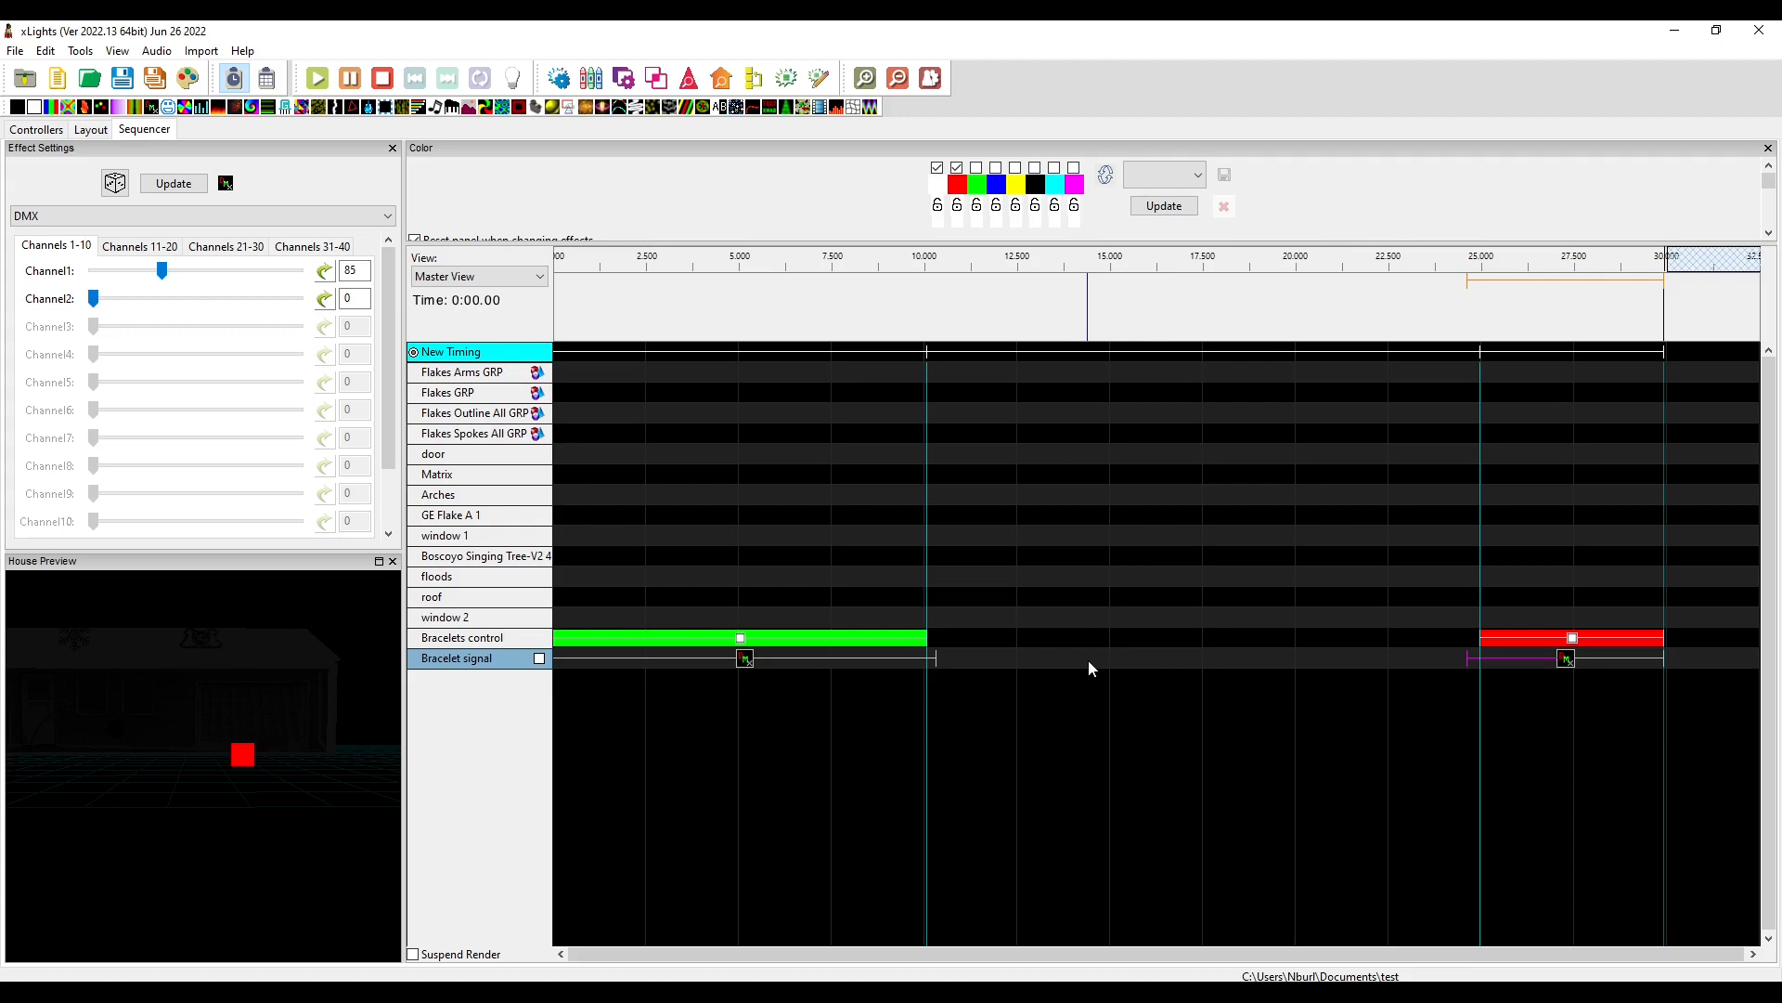
Play the red section, trim the red On effect to end slightly before the DMX effect, and play back its ending.
key(space)
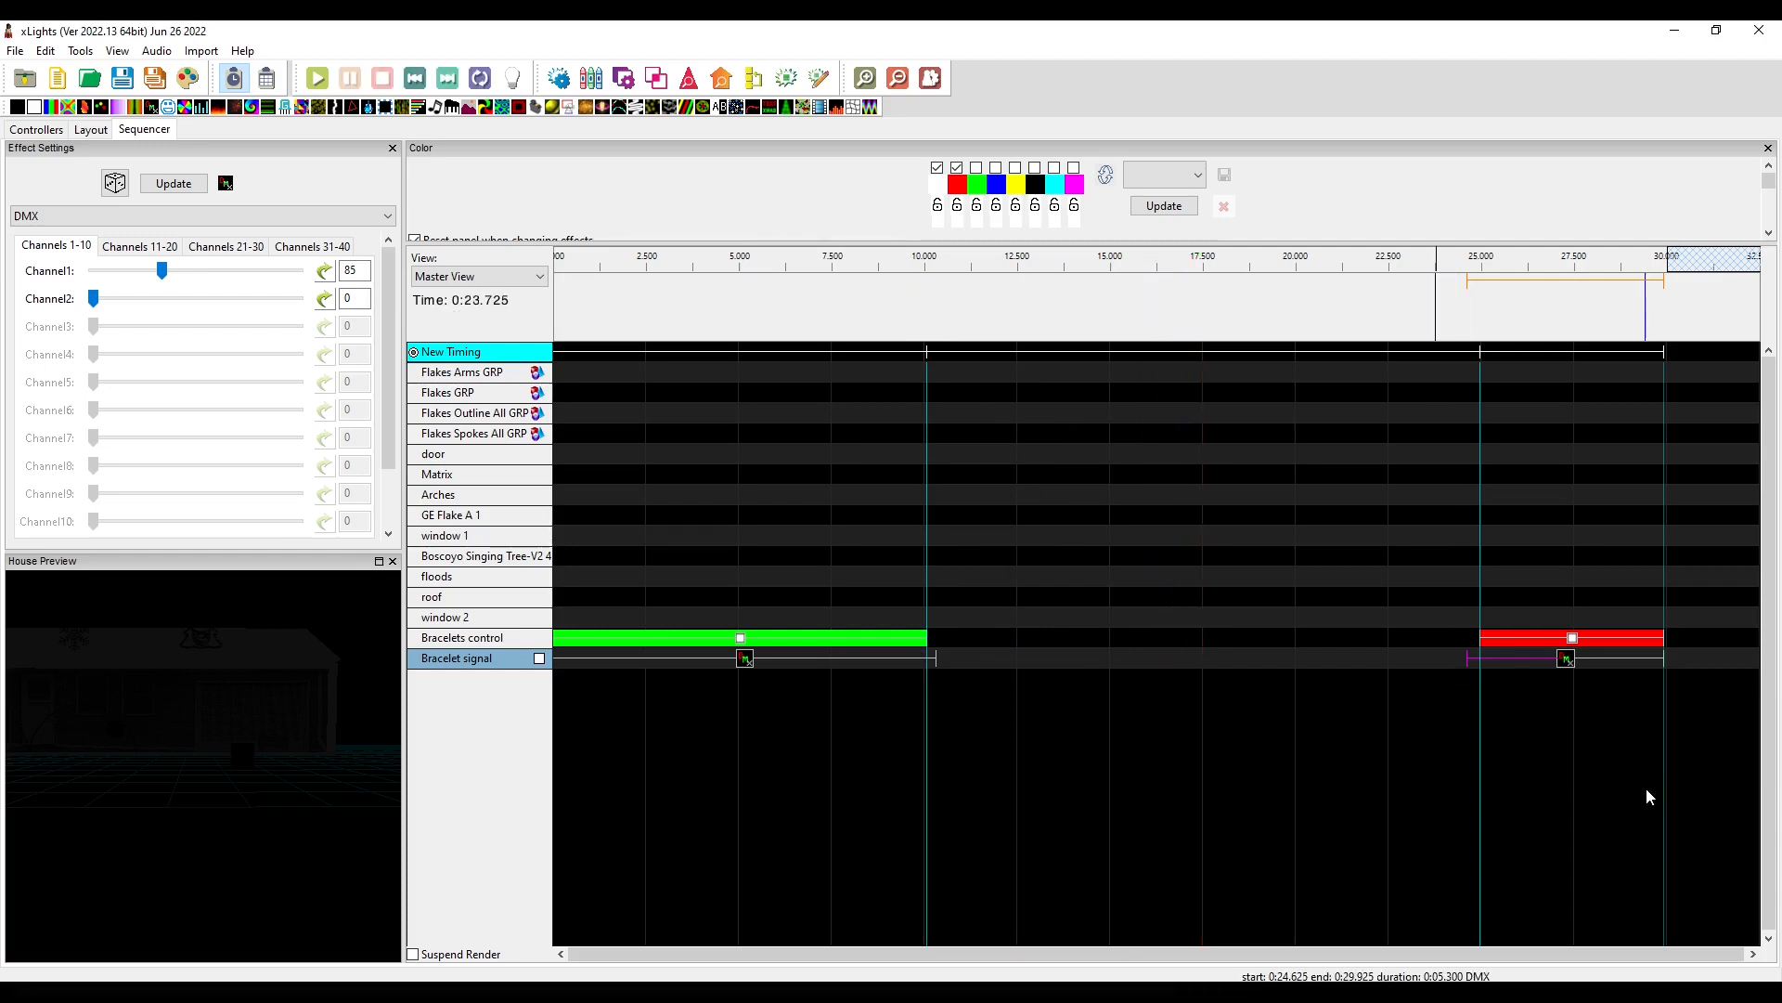
key(space)
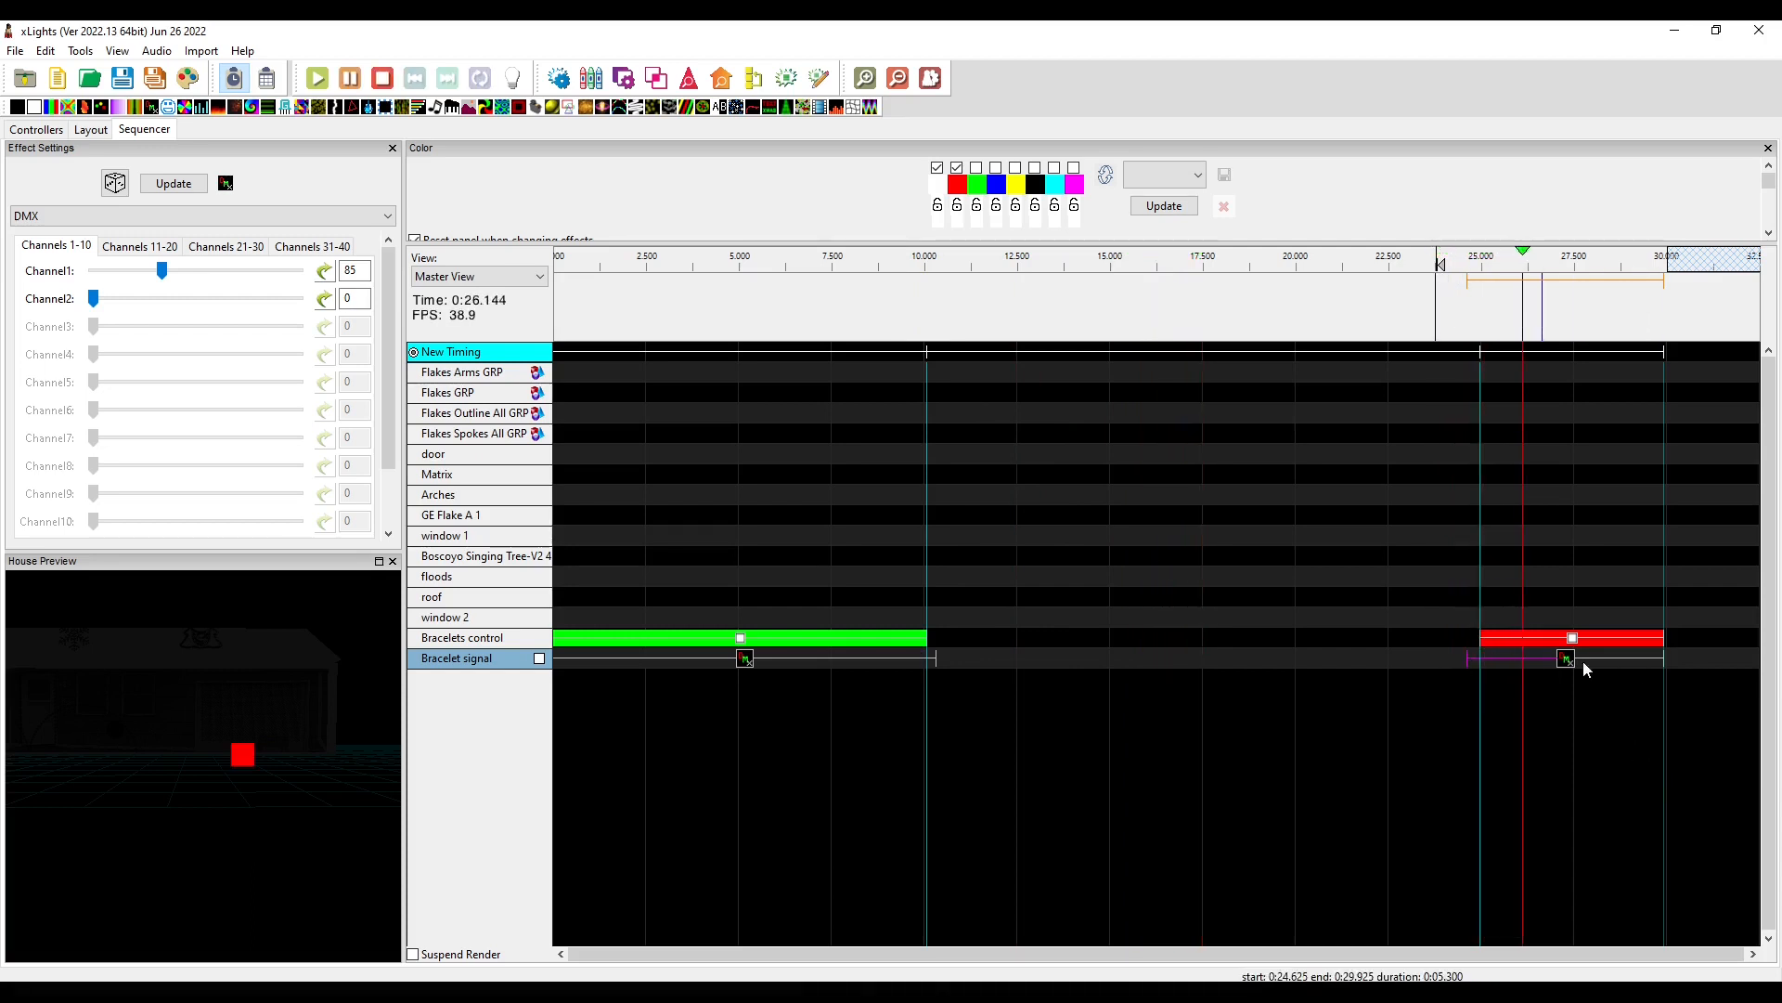
key(space)
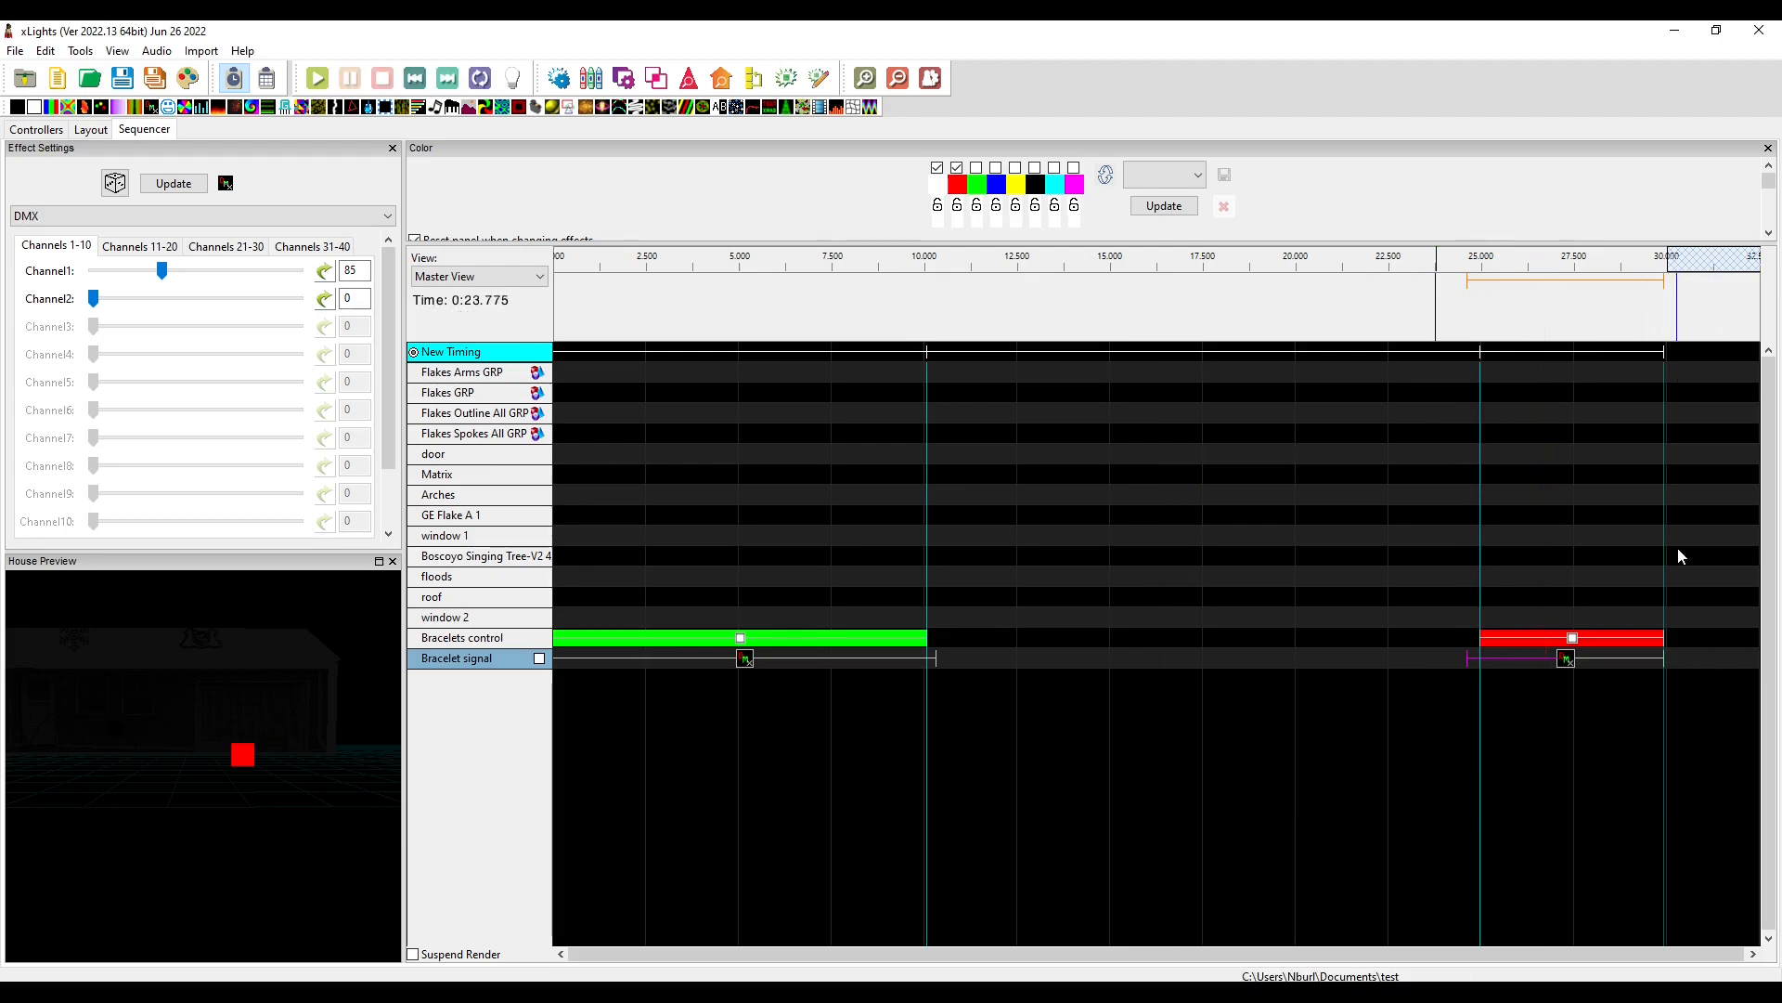
drag(1663, 644, 1663, 637)
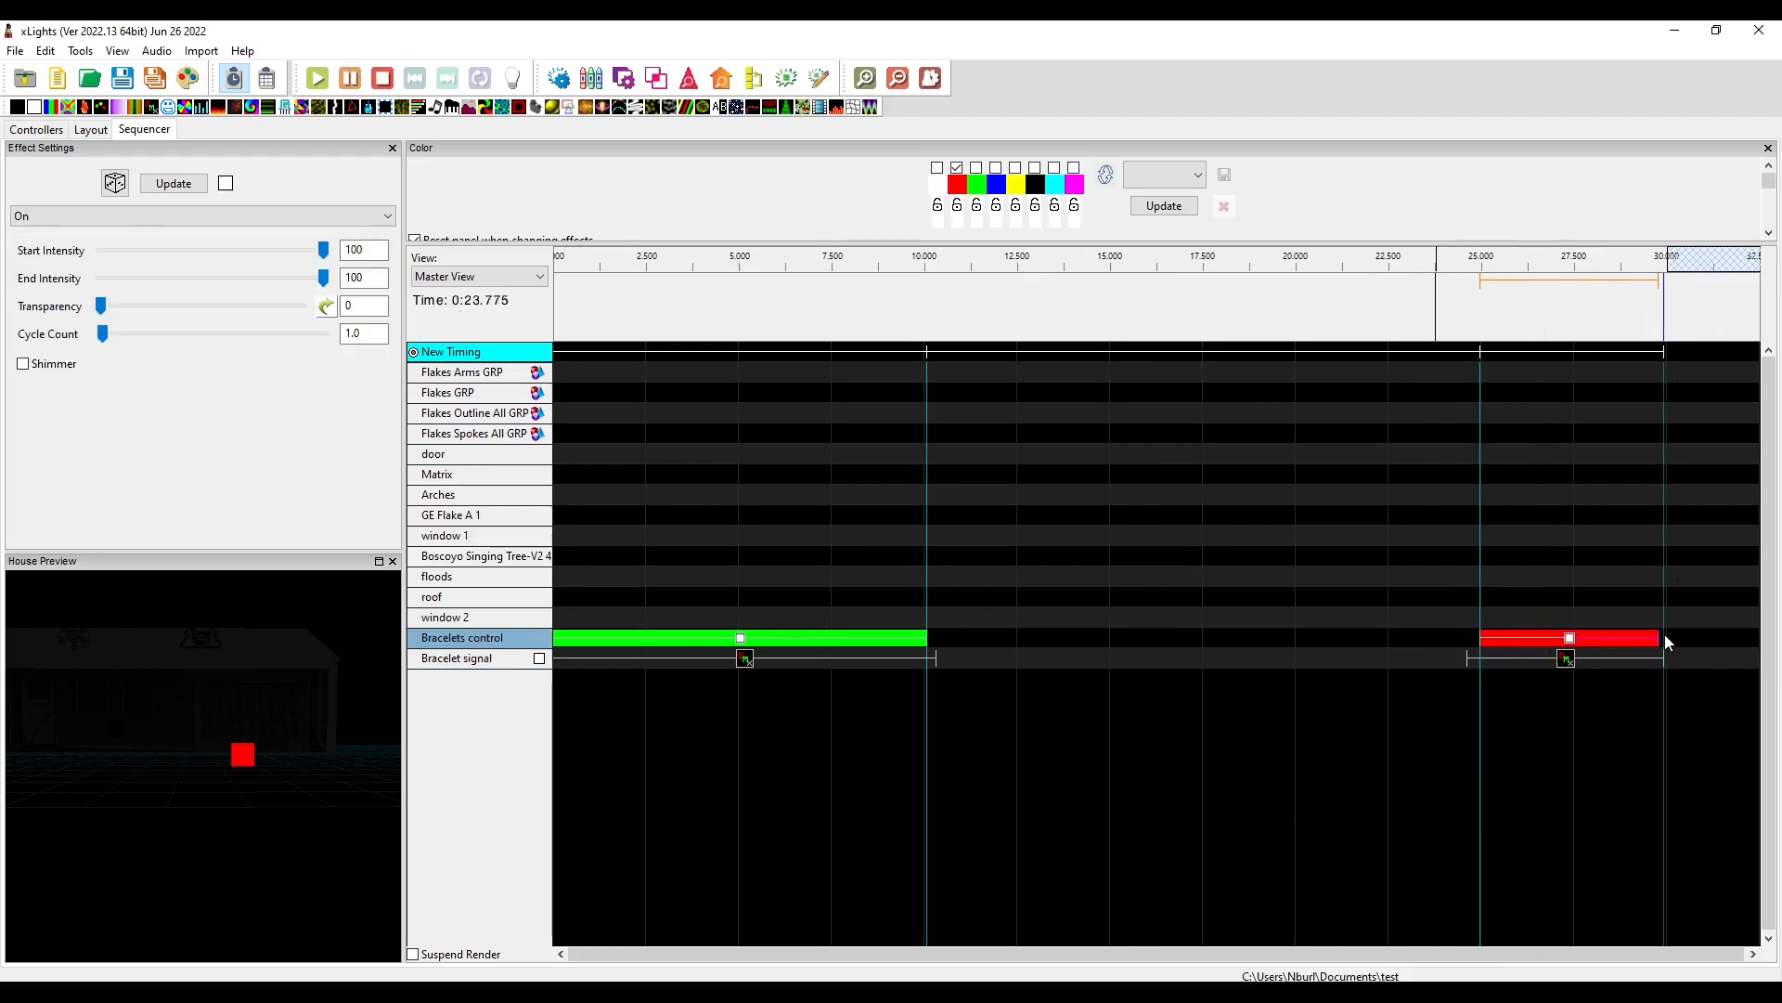
click(1611, 305)
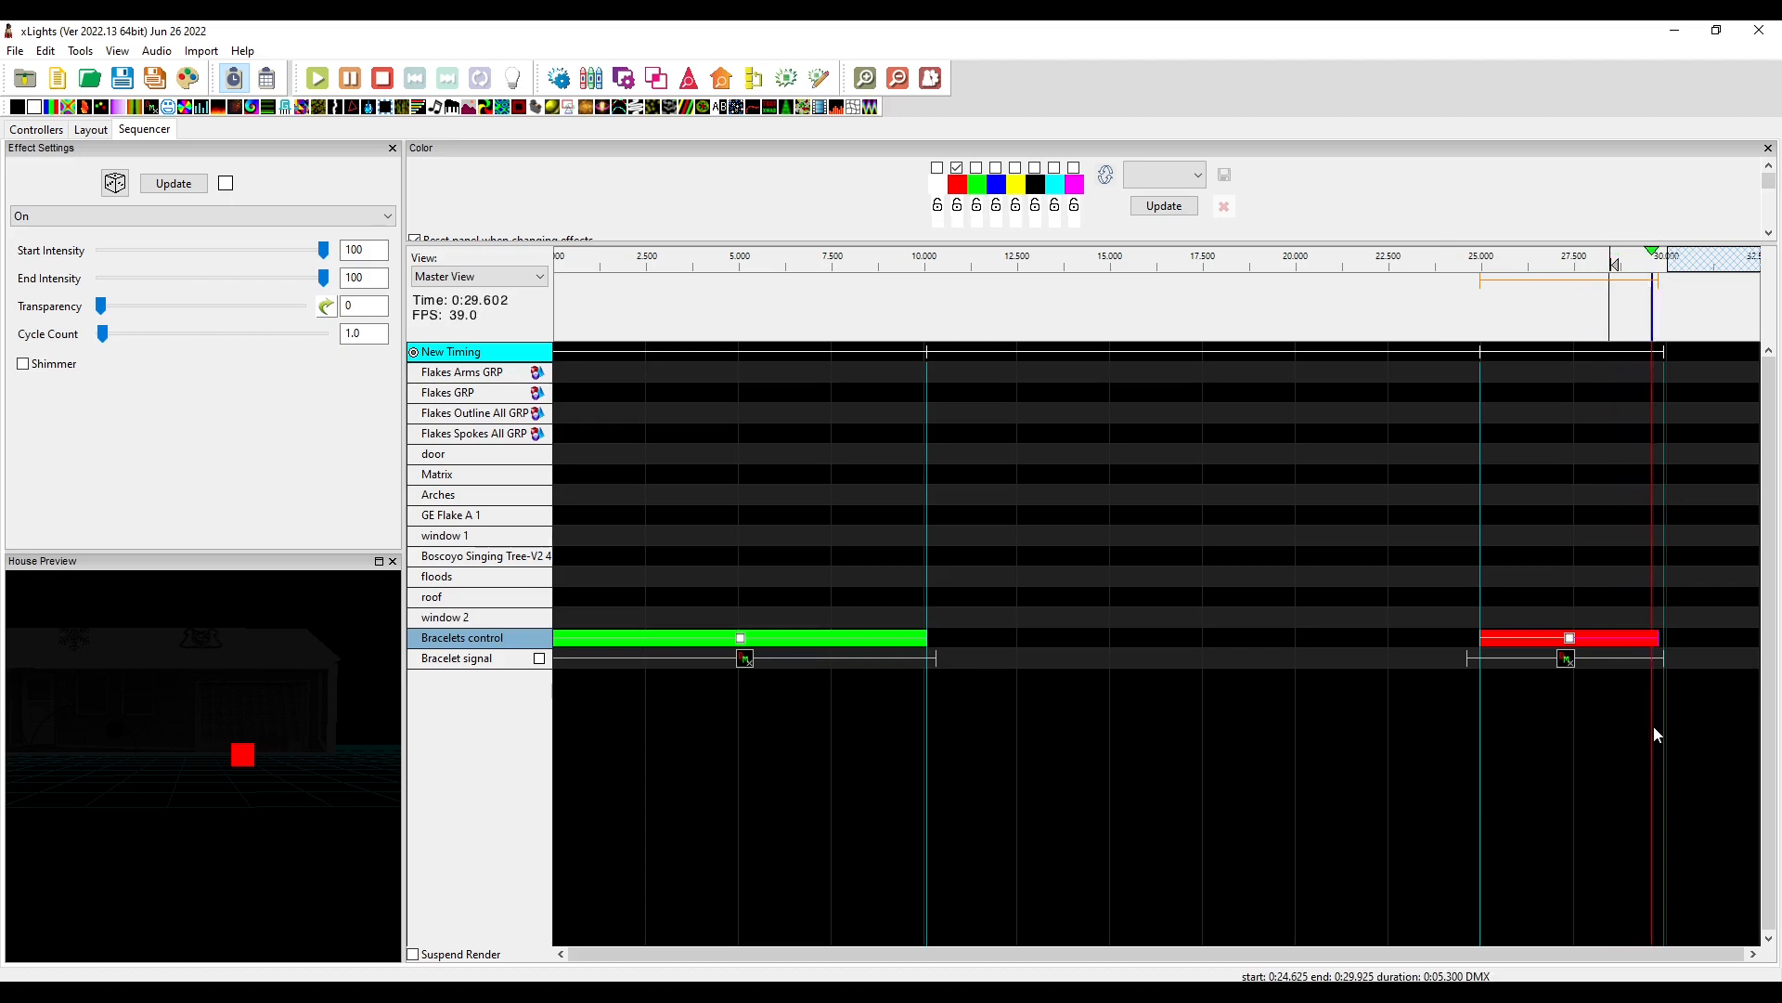
Delete the second DMX effect on Bracelet signal and extend the first one beyond the end of the red On effect.
click(1569, 658)
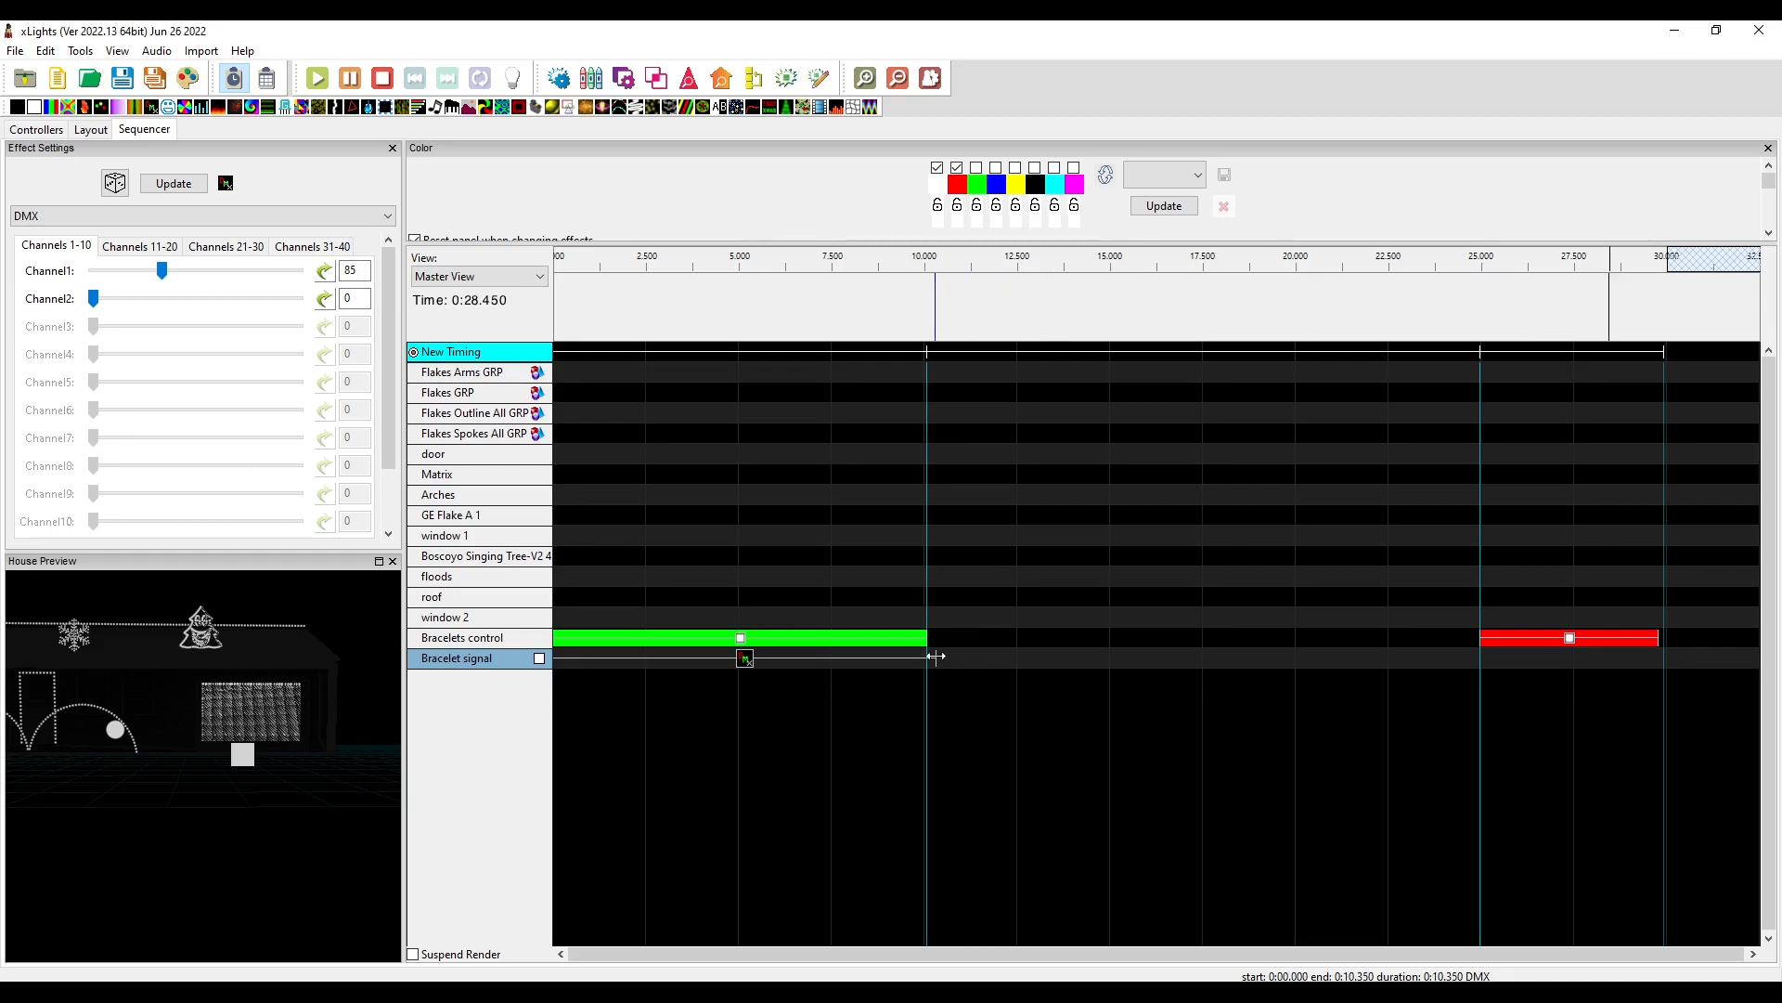
drag(936, 658, 1731, 695)
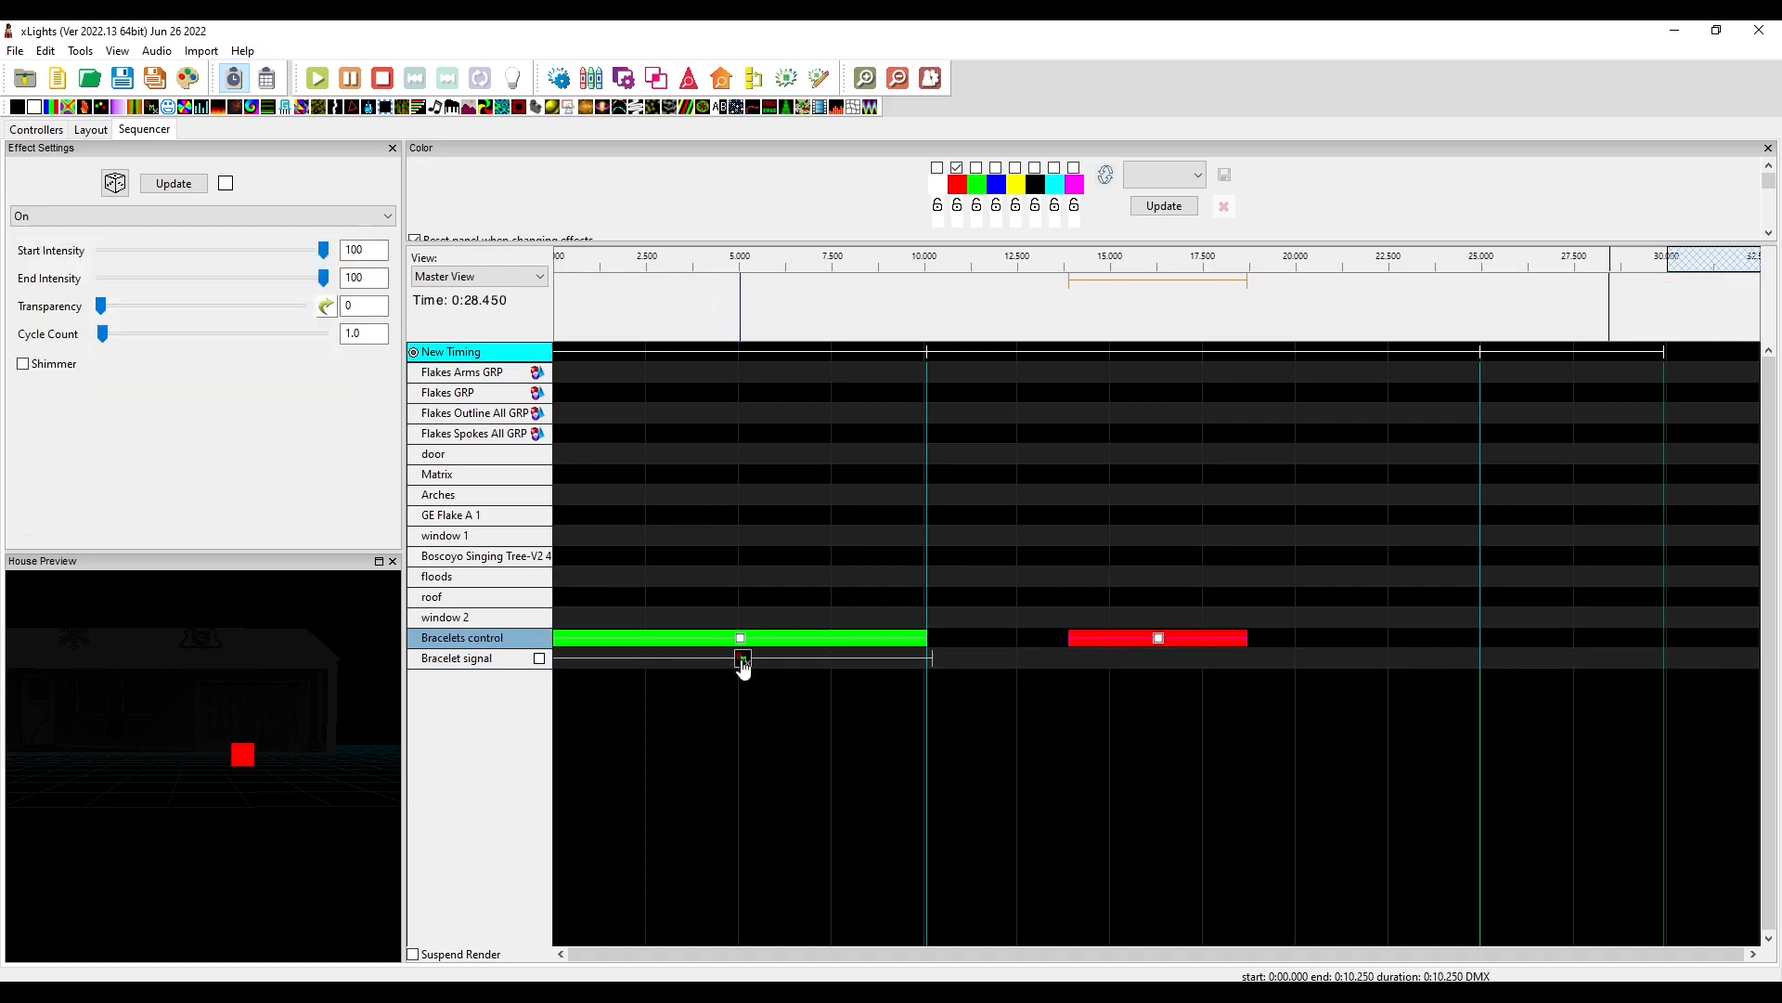
Try to place the DMX effect beneath the red On effect, from about 13.8 to 19 seconds.
drag(738, 668, 1258, 703)
drag(1448, 659, 1256, 674)
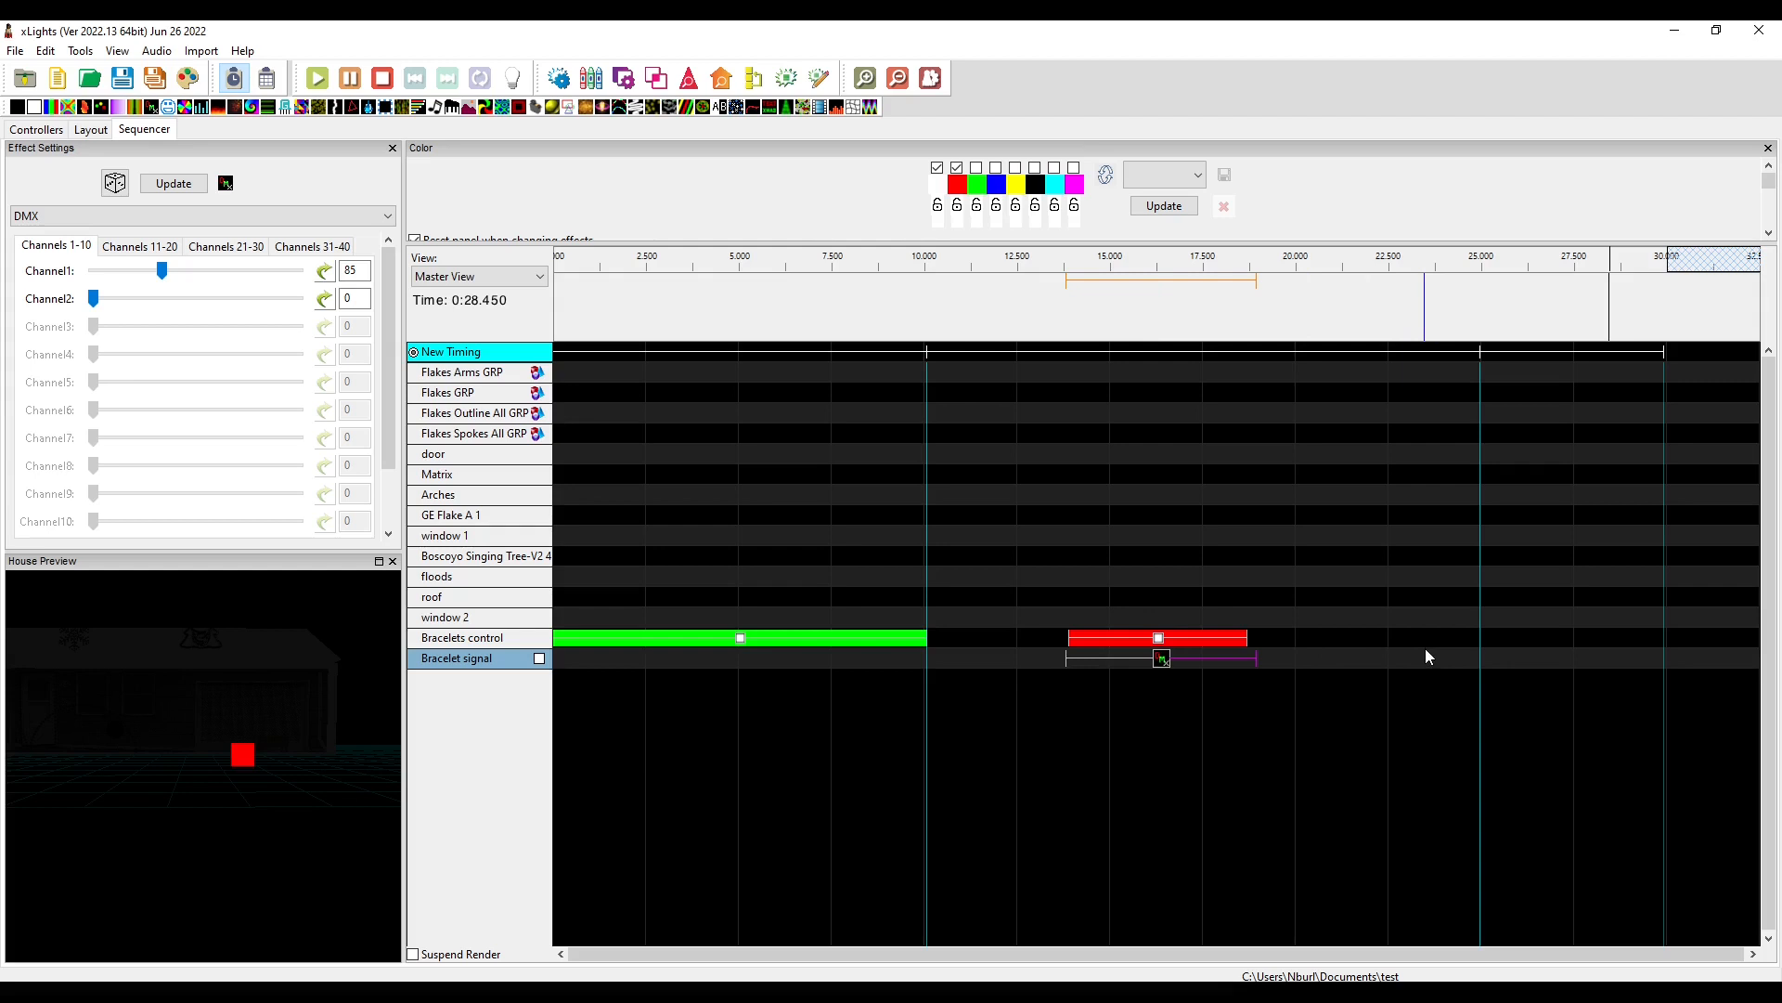
key(ctrl+z)
Replace the On effects on Bracelets control with a Bars effect spanning the first 10 seconds.
drag(827, 550, 1091, 636)
key(Delete)
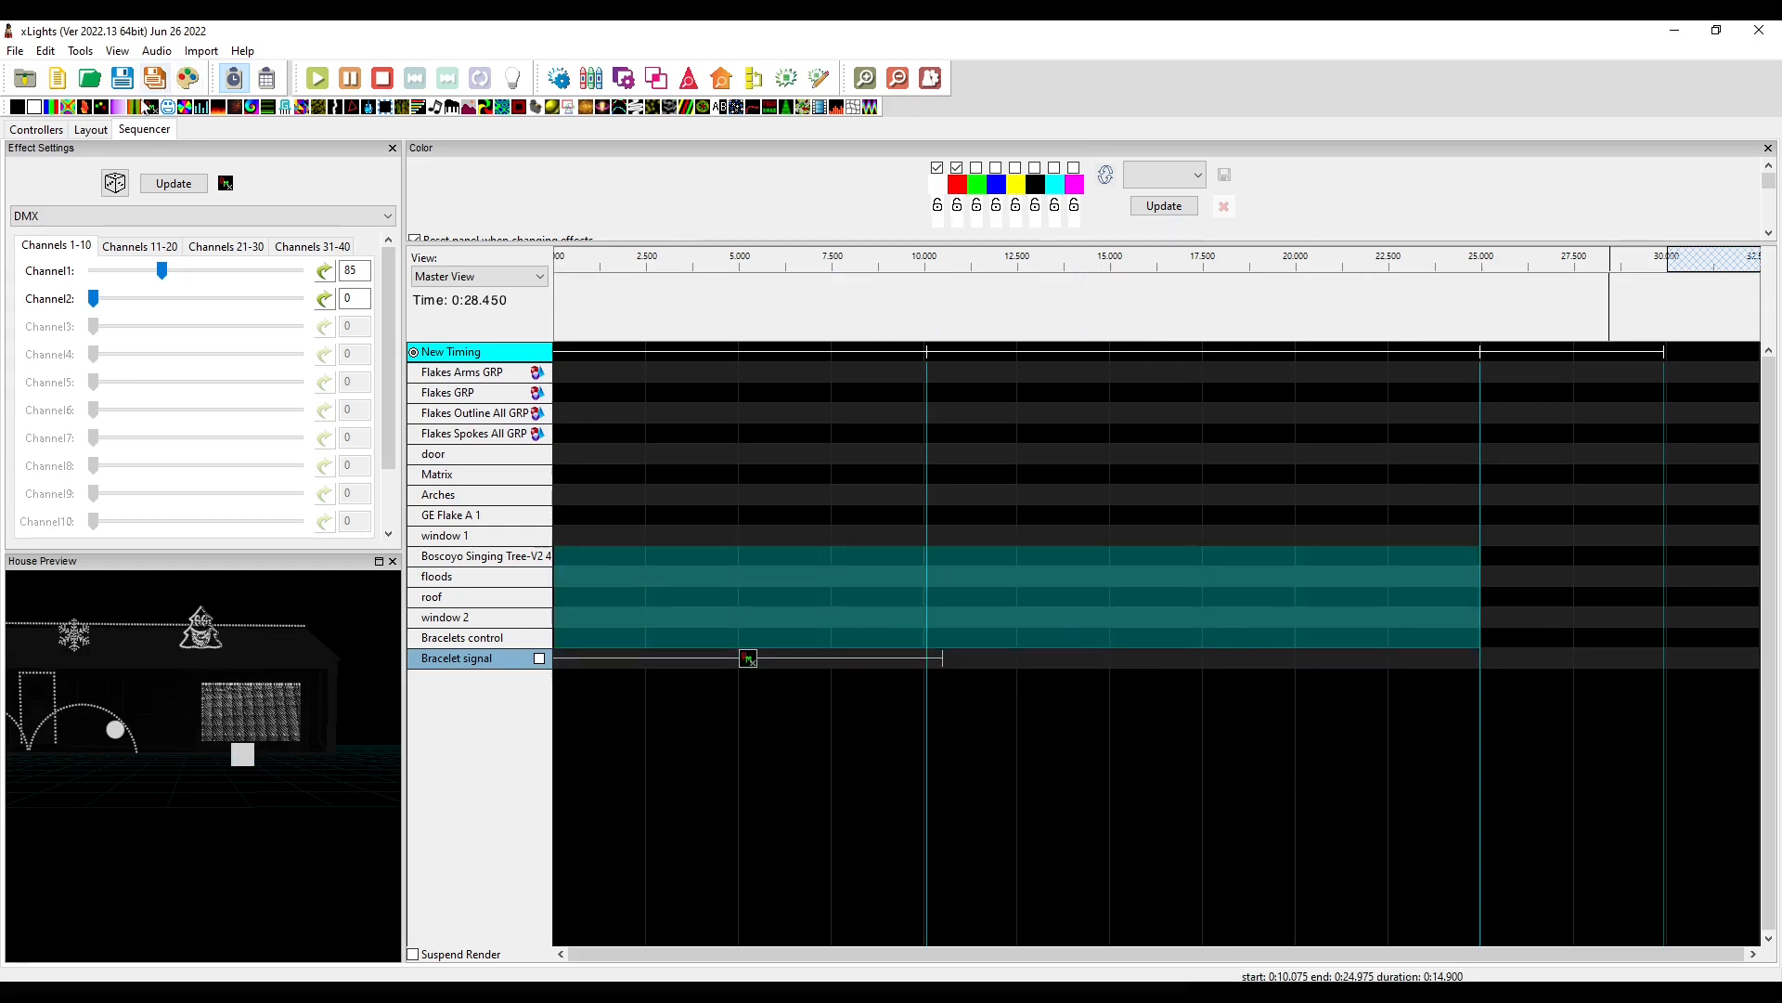
drag(59, 112, 739, 639)
click(744, 640)
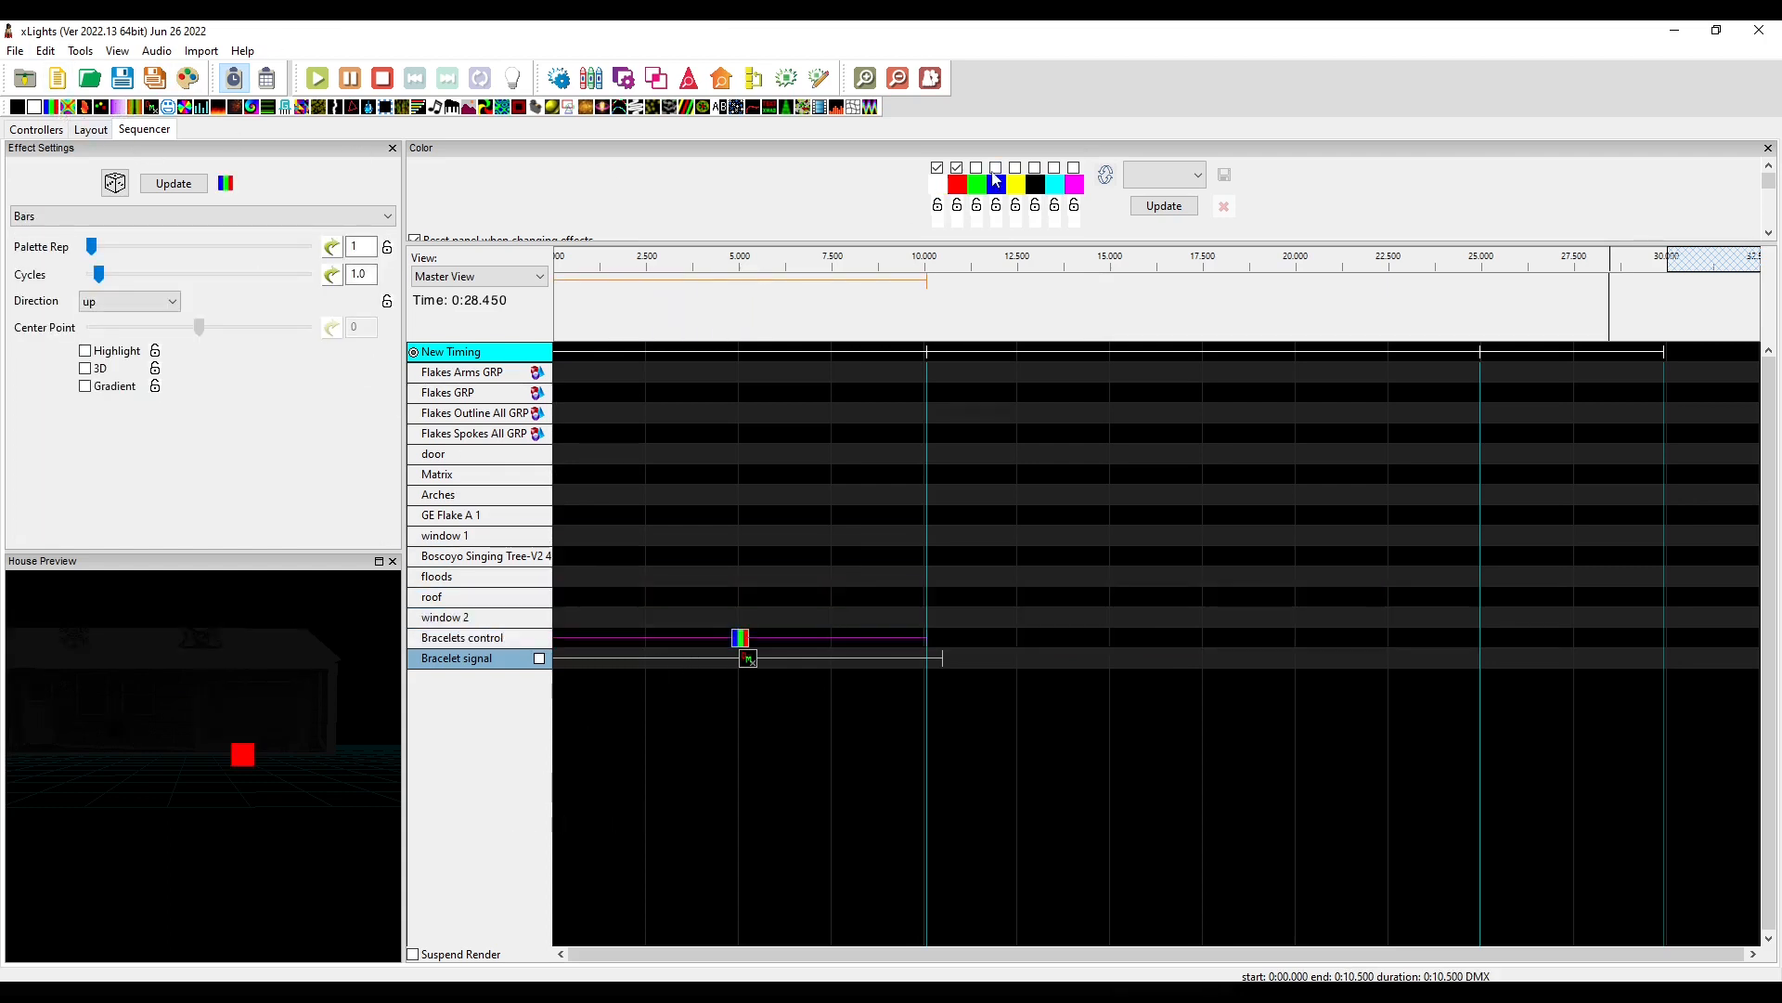
Add green and blue to the Bars effect with Palette Rep 5 and Cycles 4.4, and shorten the DMX effect to about 3 seconds.
click(996, 168)
drag(96, 251, 306, 249)
drag(118, 275, 122, 274)
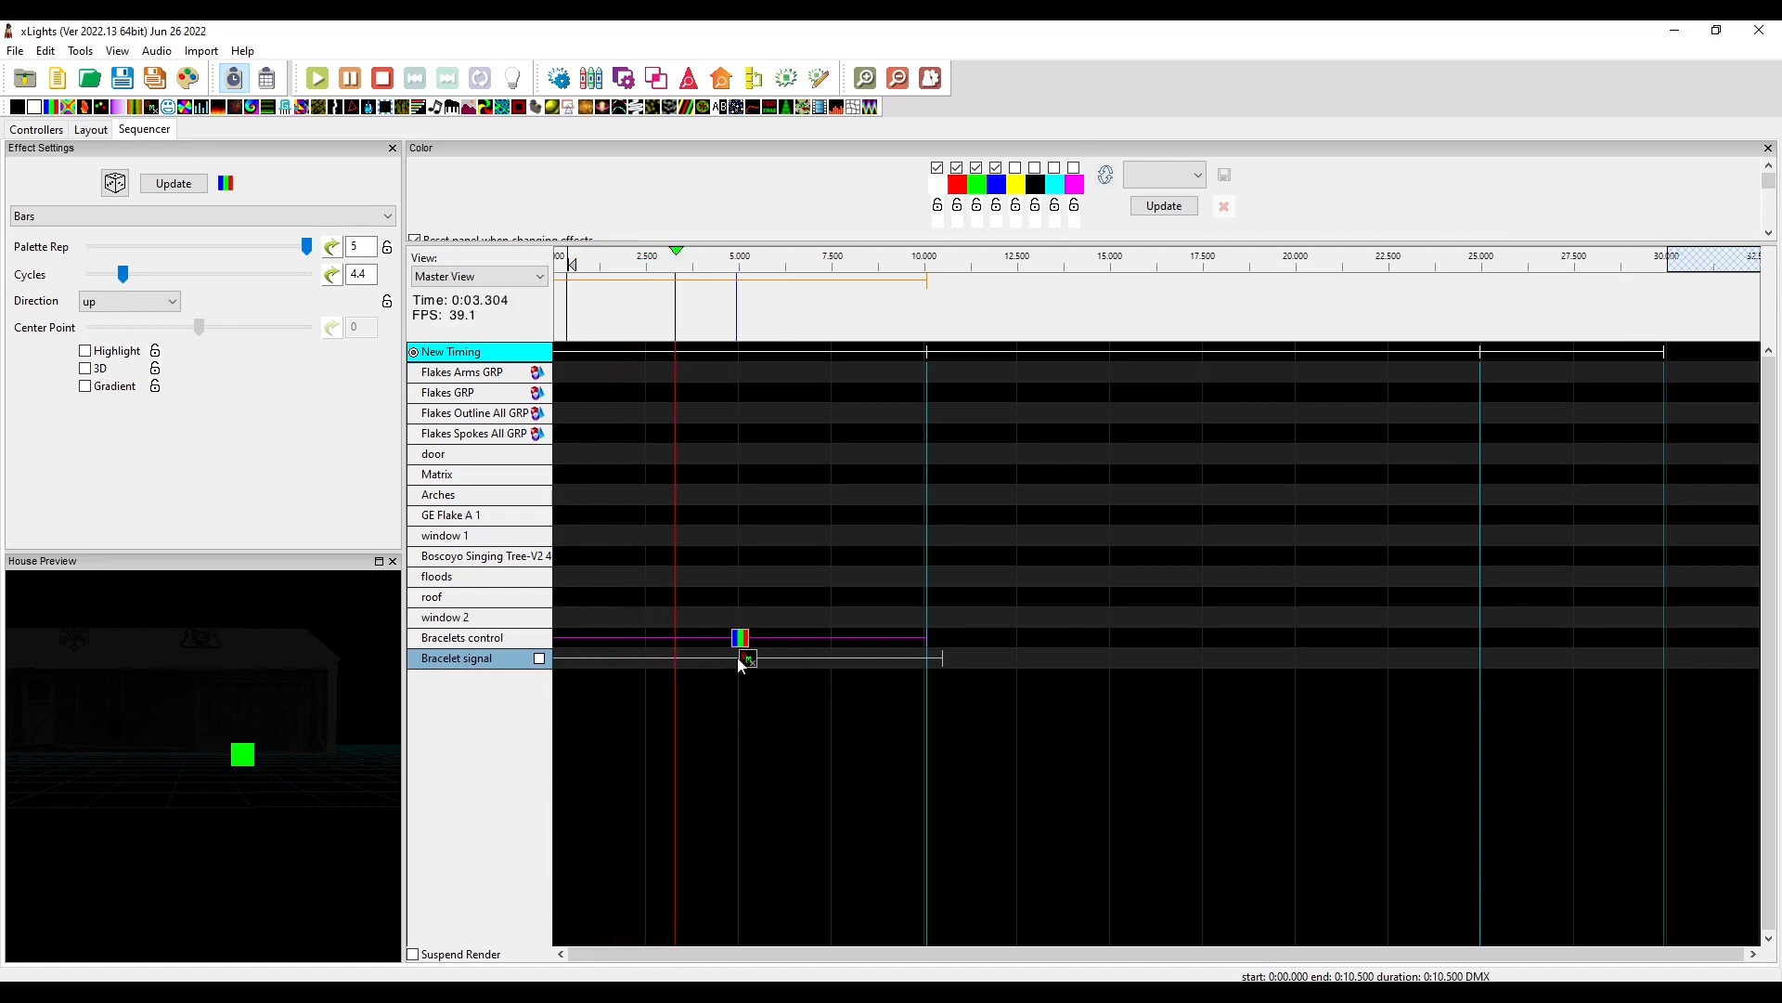
drag(941, 660, 663, 659)
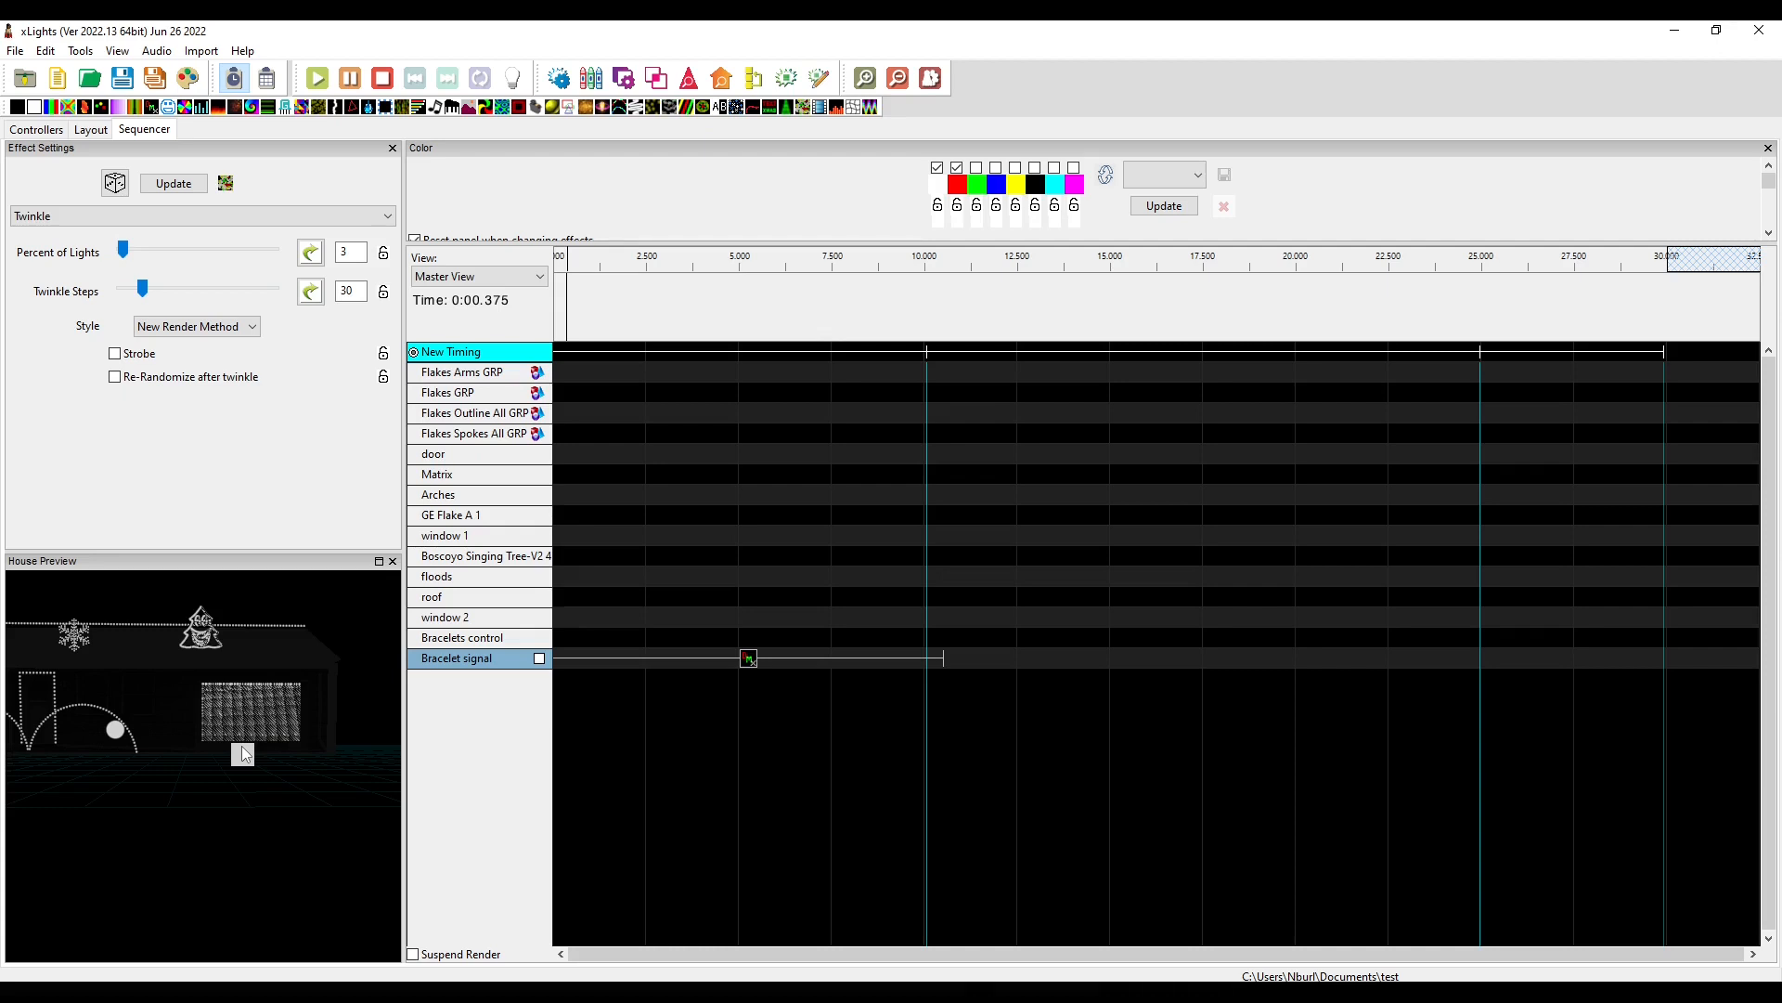
Switch to Falcon Player in the browser and open its output configuration.
click(816, 434)
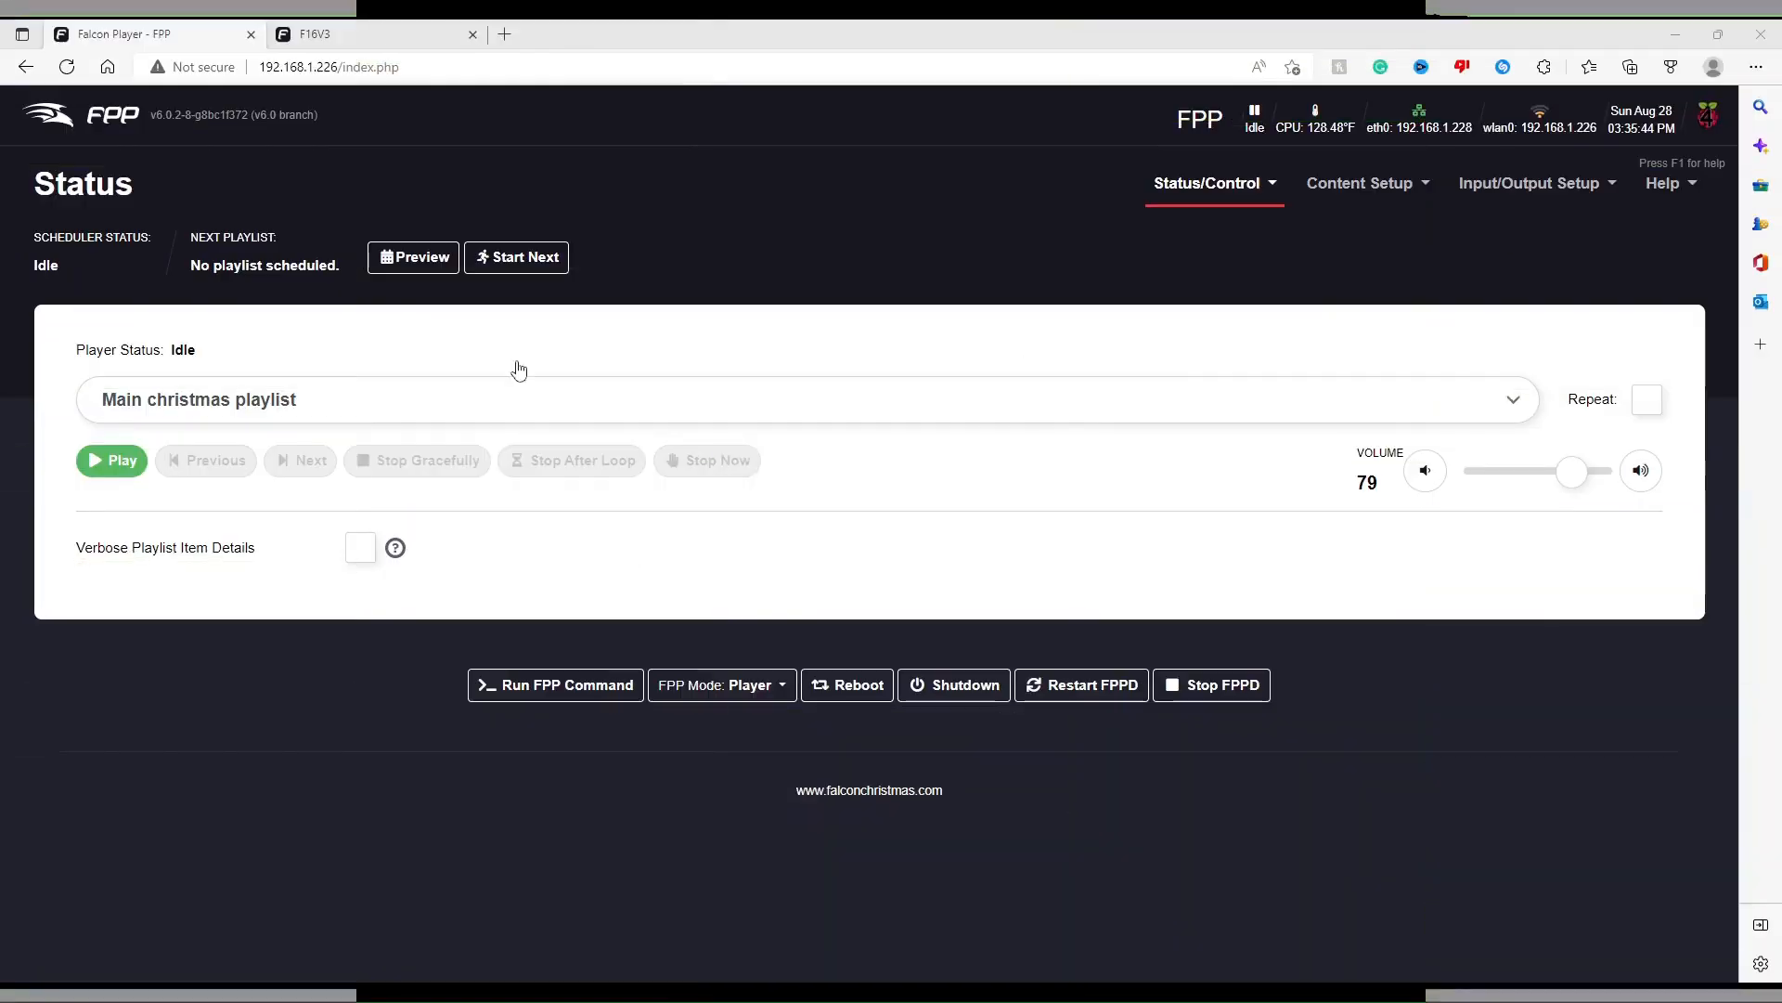
click(908, 245)
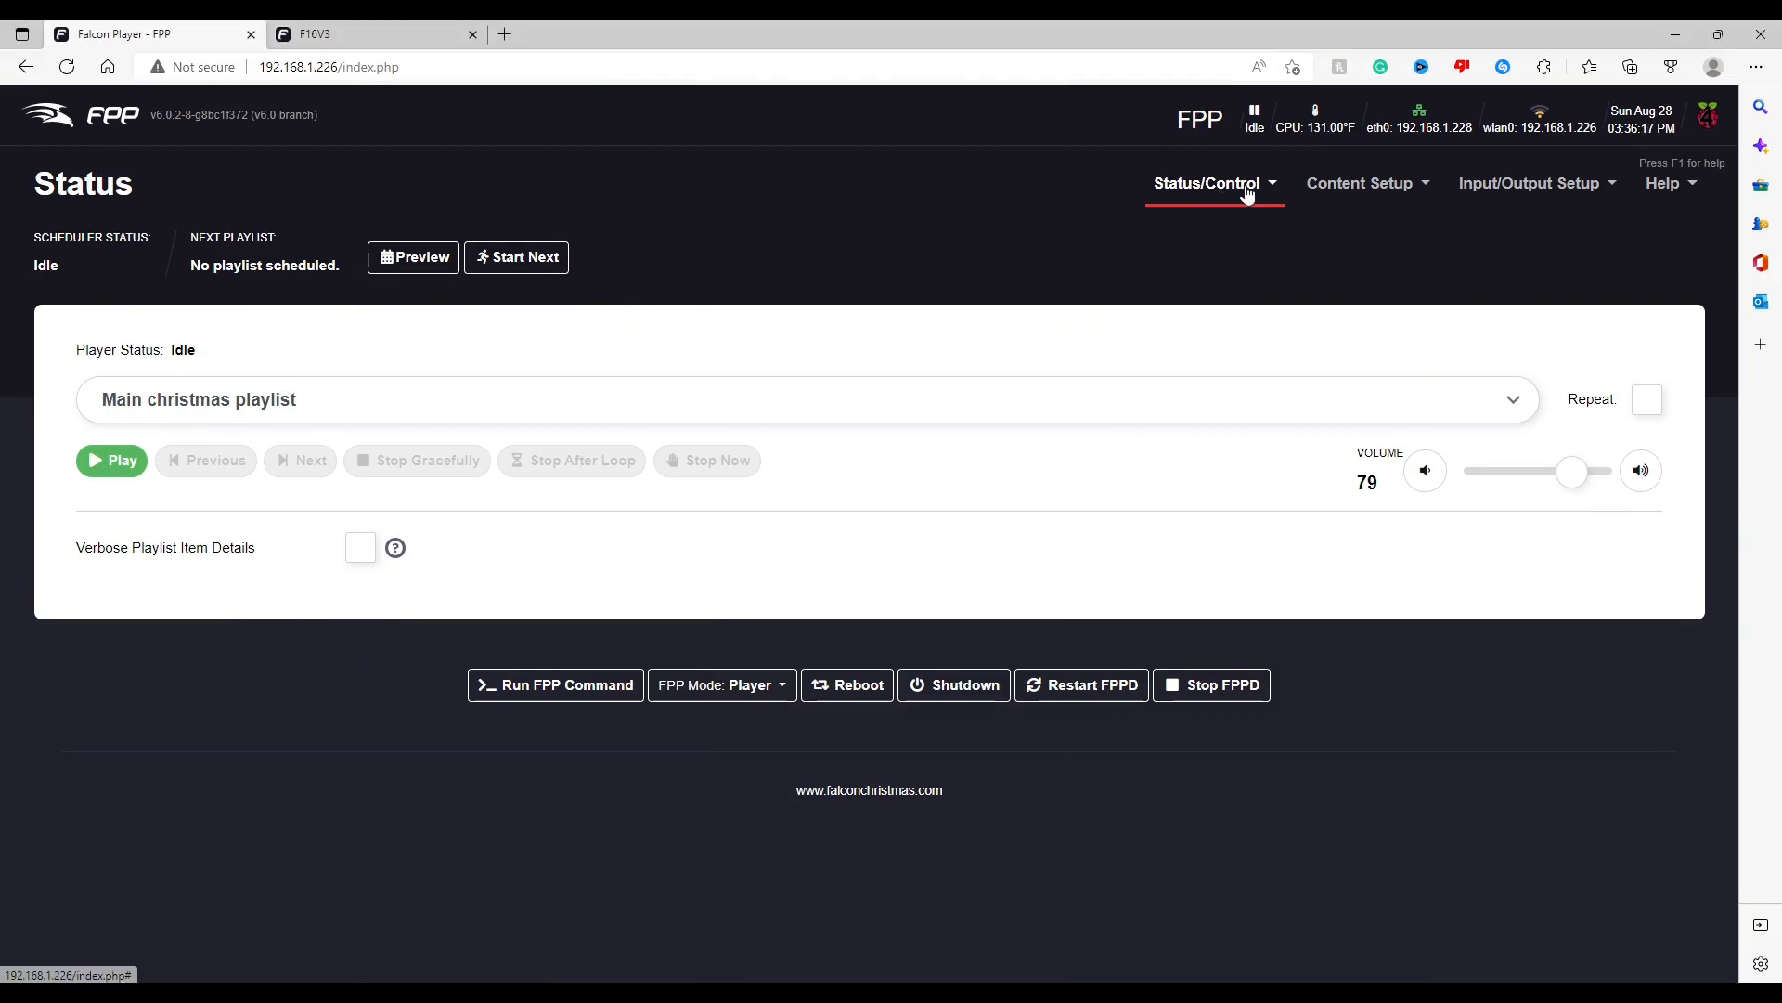
click(1367, 191)
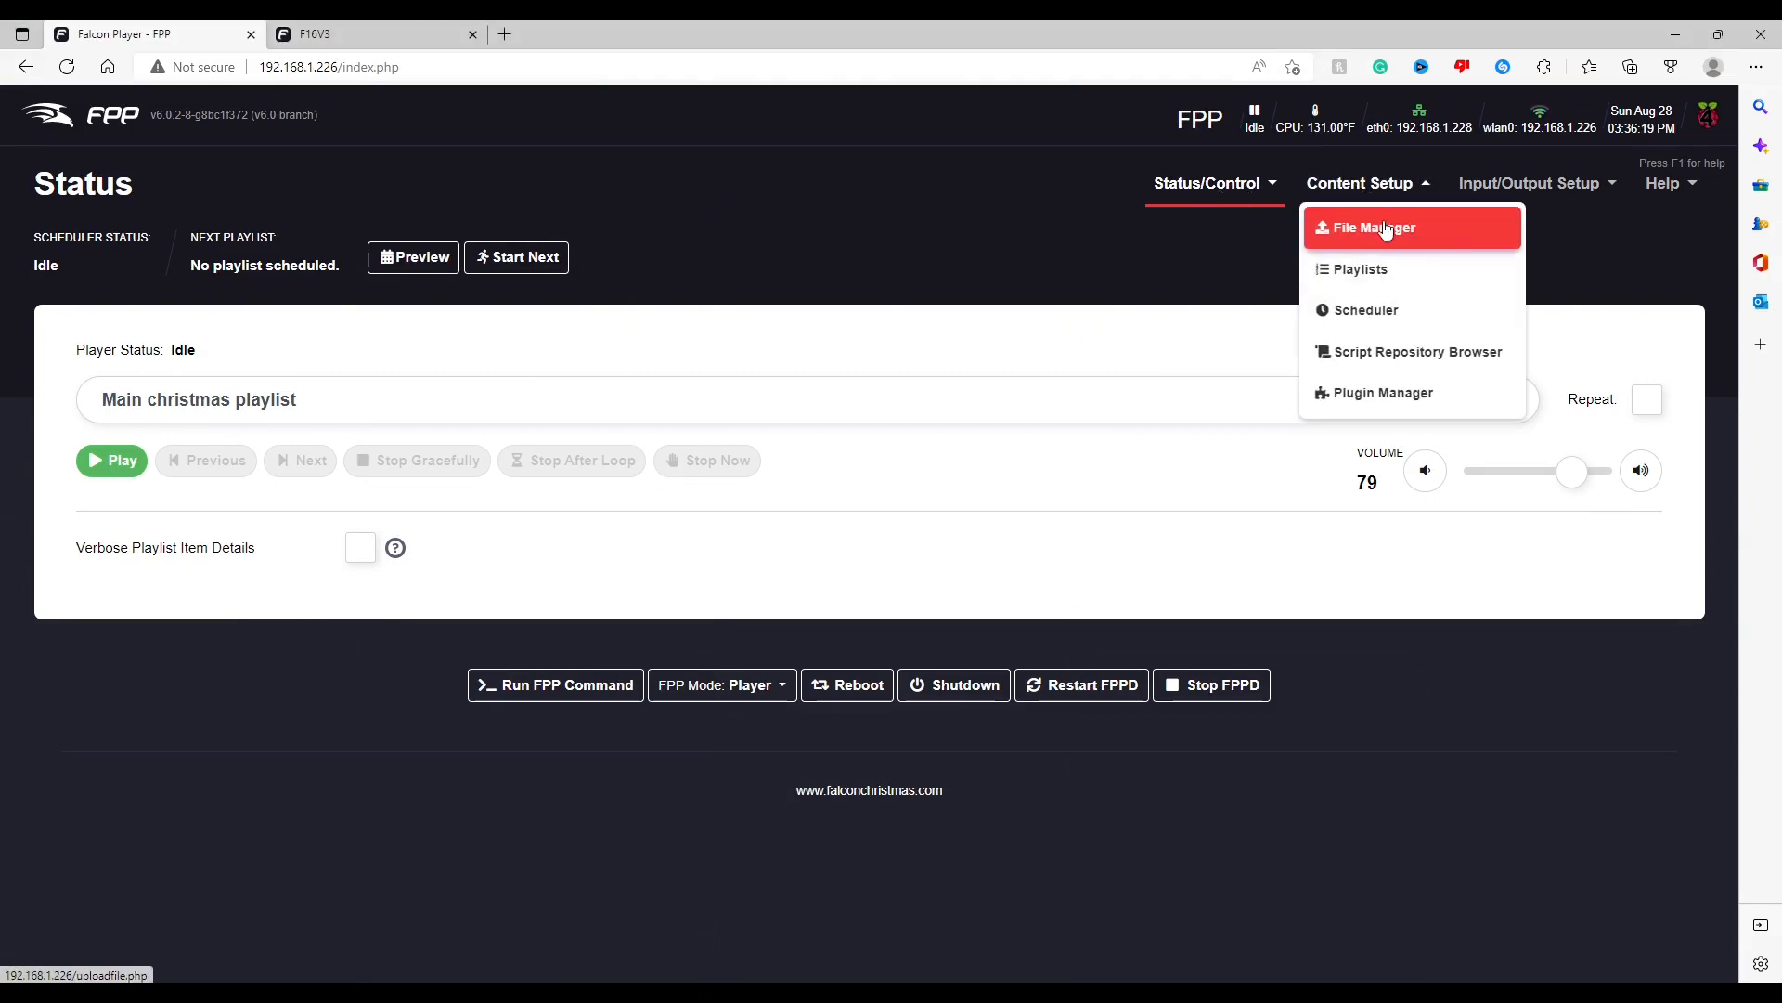
click(1511, 185)
click(1527, 270)
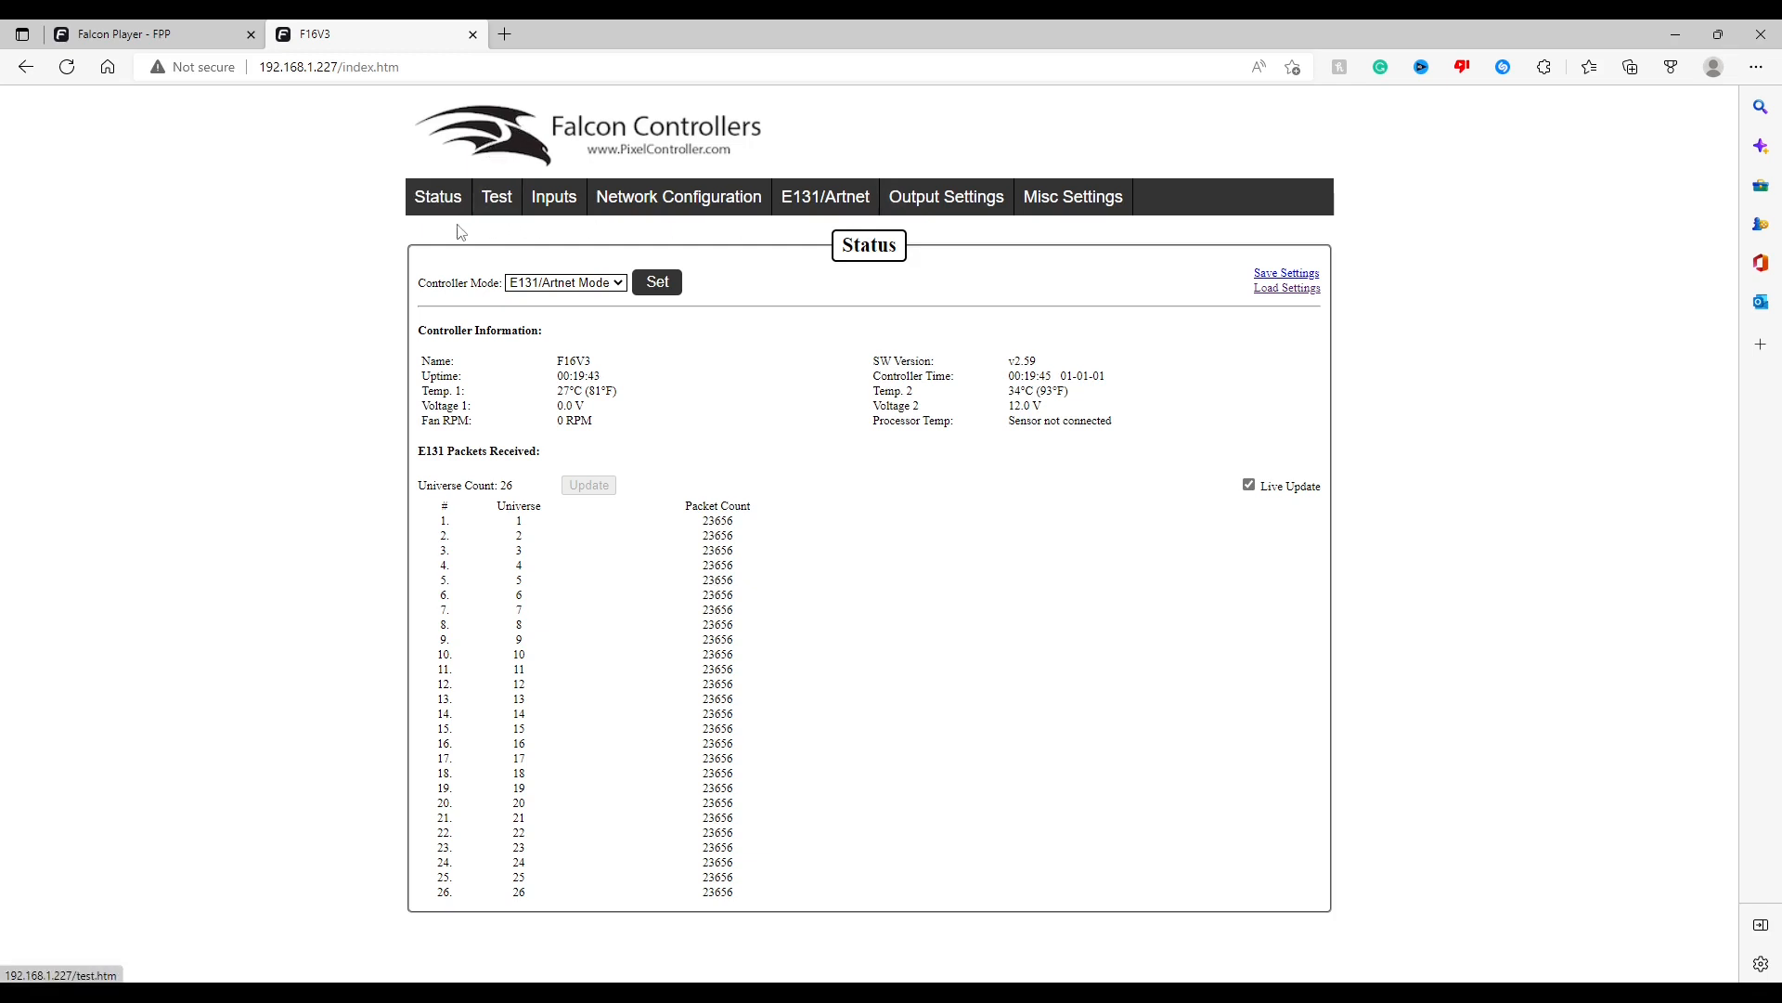
Open the F16V3 controller's string port configuration and review the port descriptions, start channels and pixel counts.
mouse_move(993, 199)
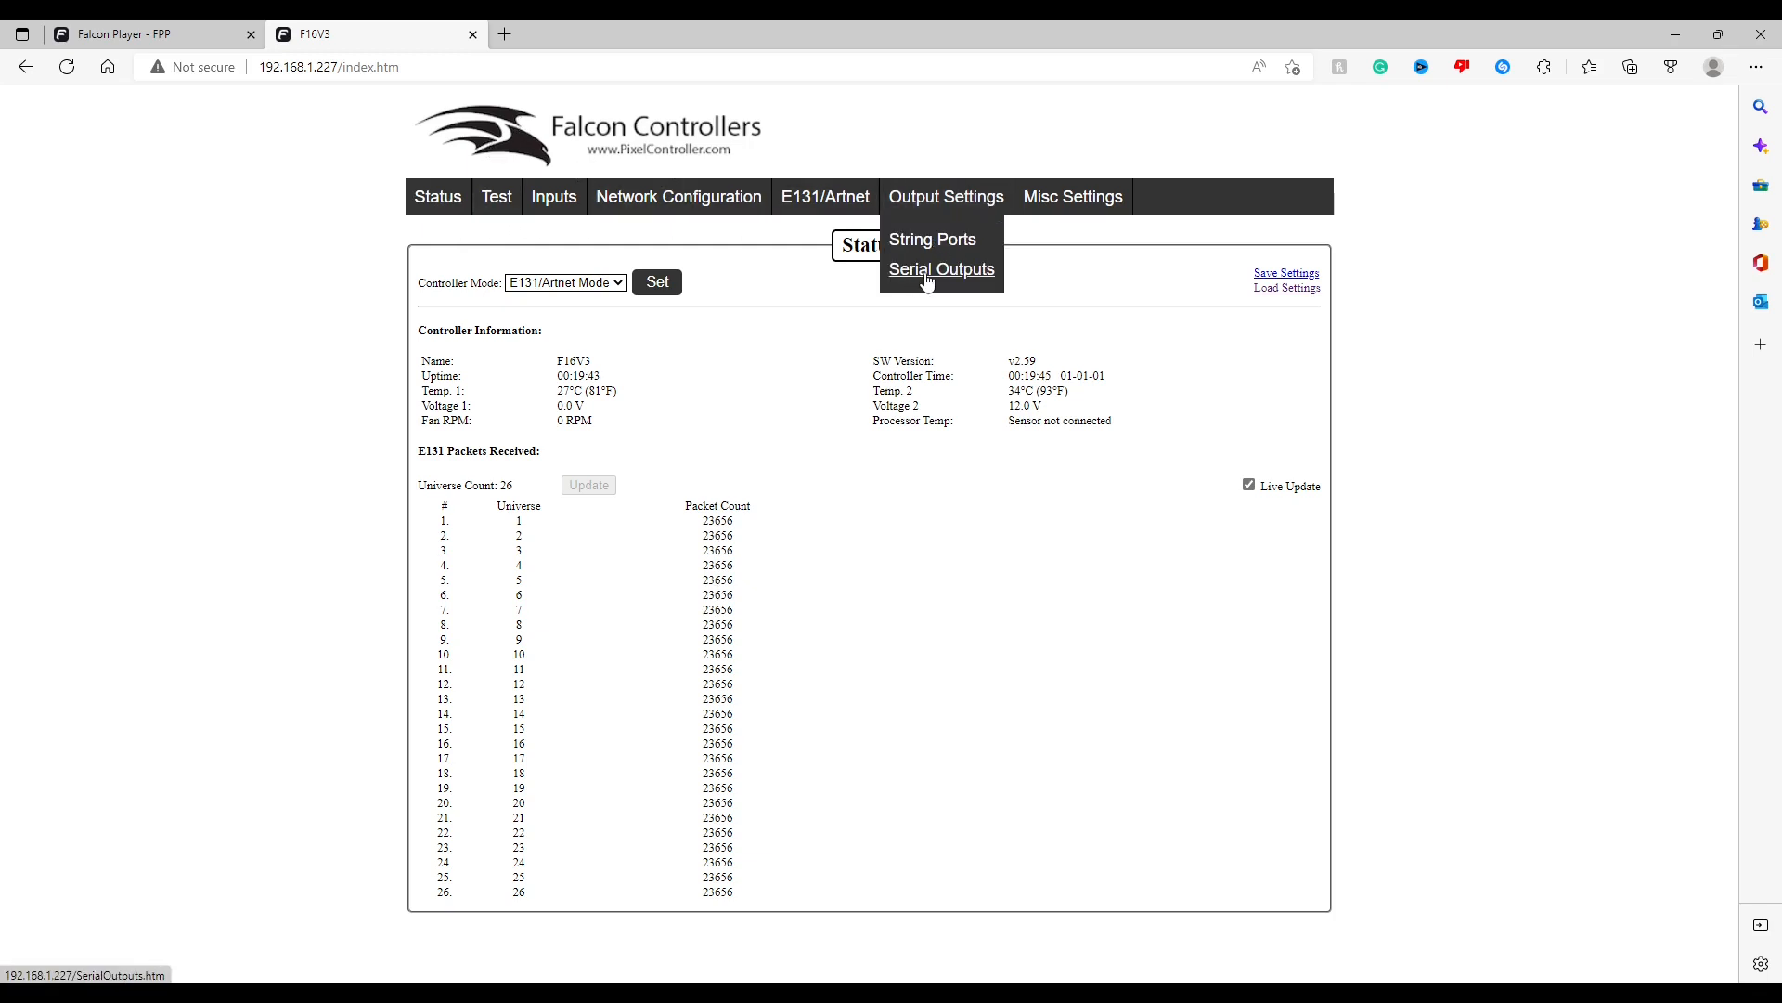
click(927, 243)
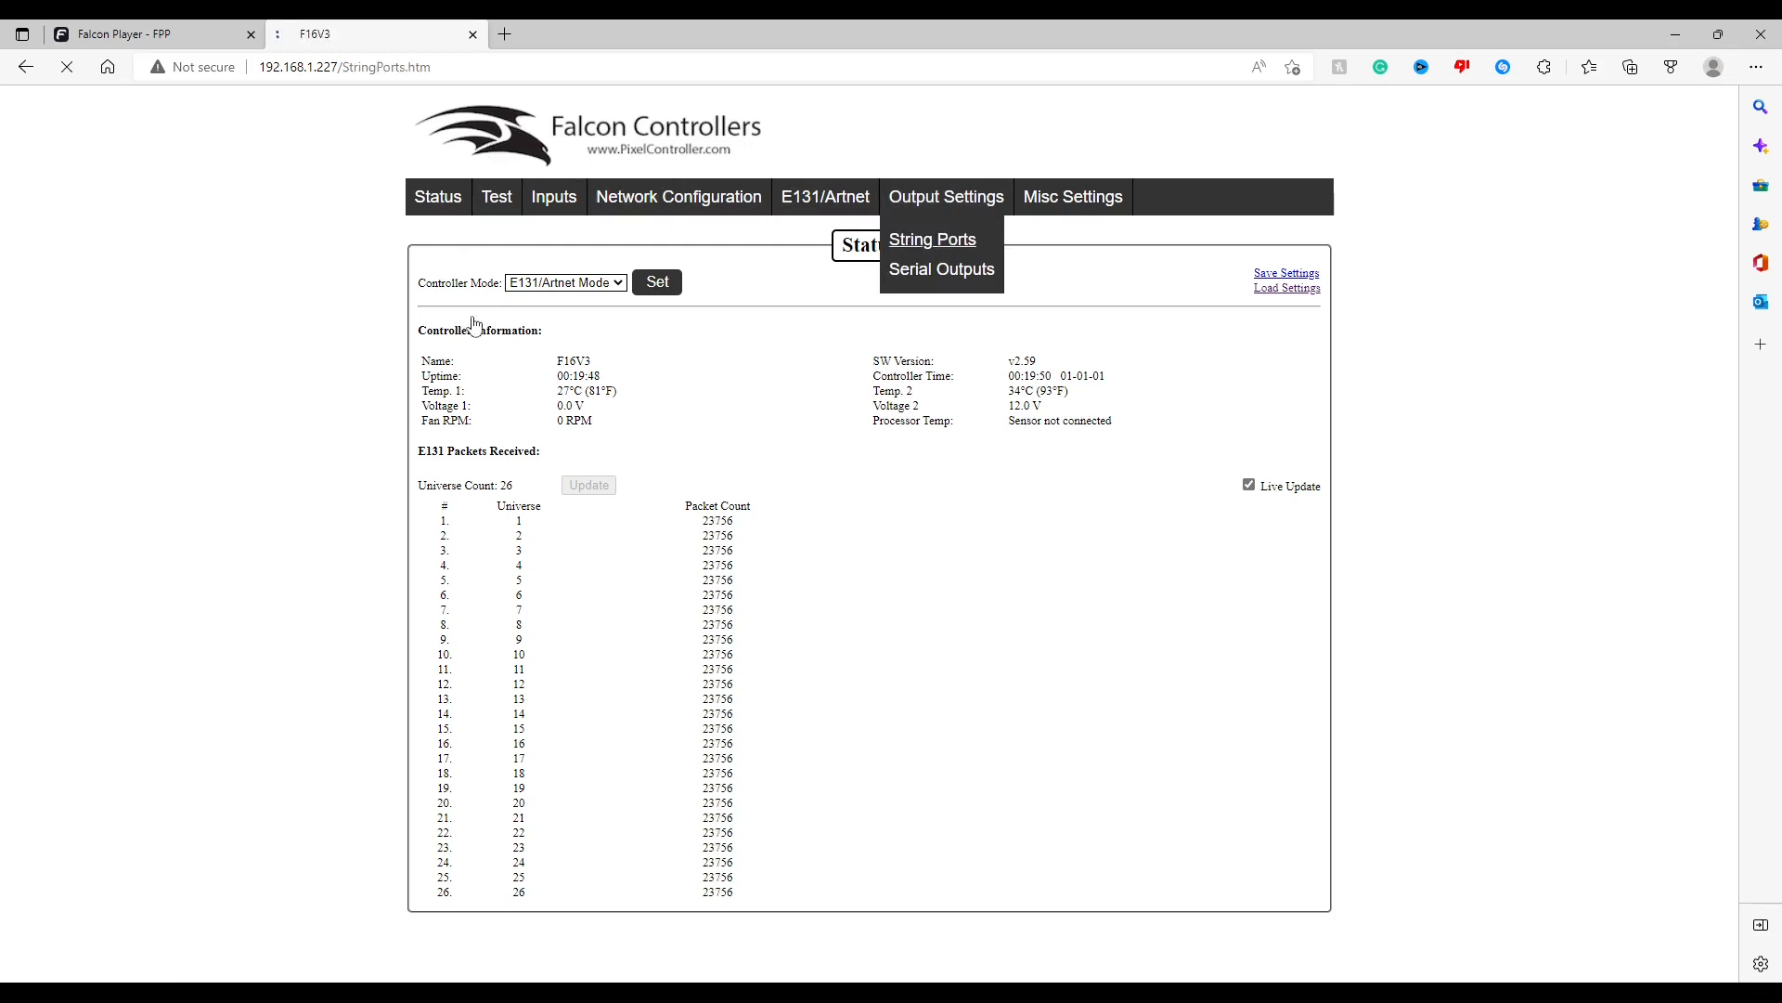
scroll(775, 323, down, 5)
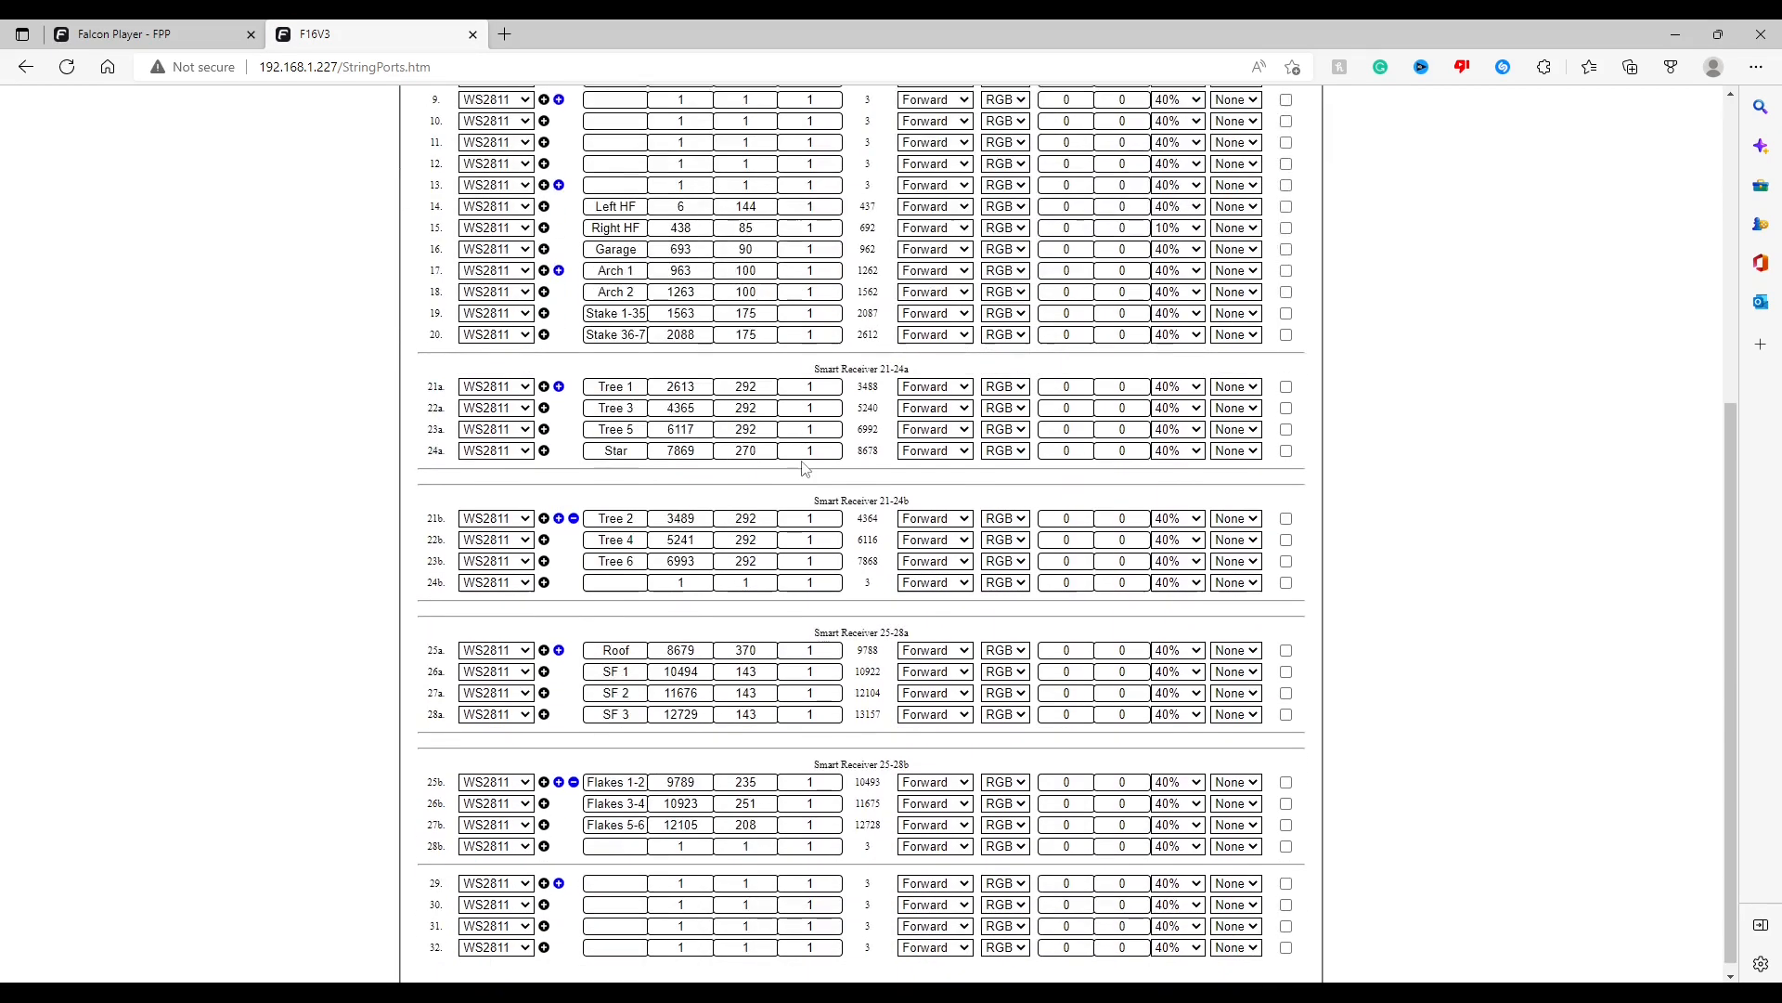
scroll(804, 469, up, 3)
scroll(804, 565, up, 3)
Open the controller's serial output settings and set output #3 to Serial Data mode with type DMX.
mouse_move(938, 200)
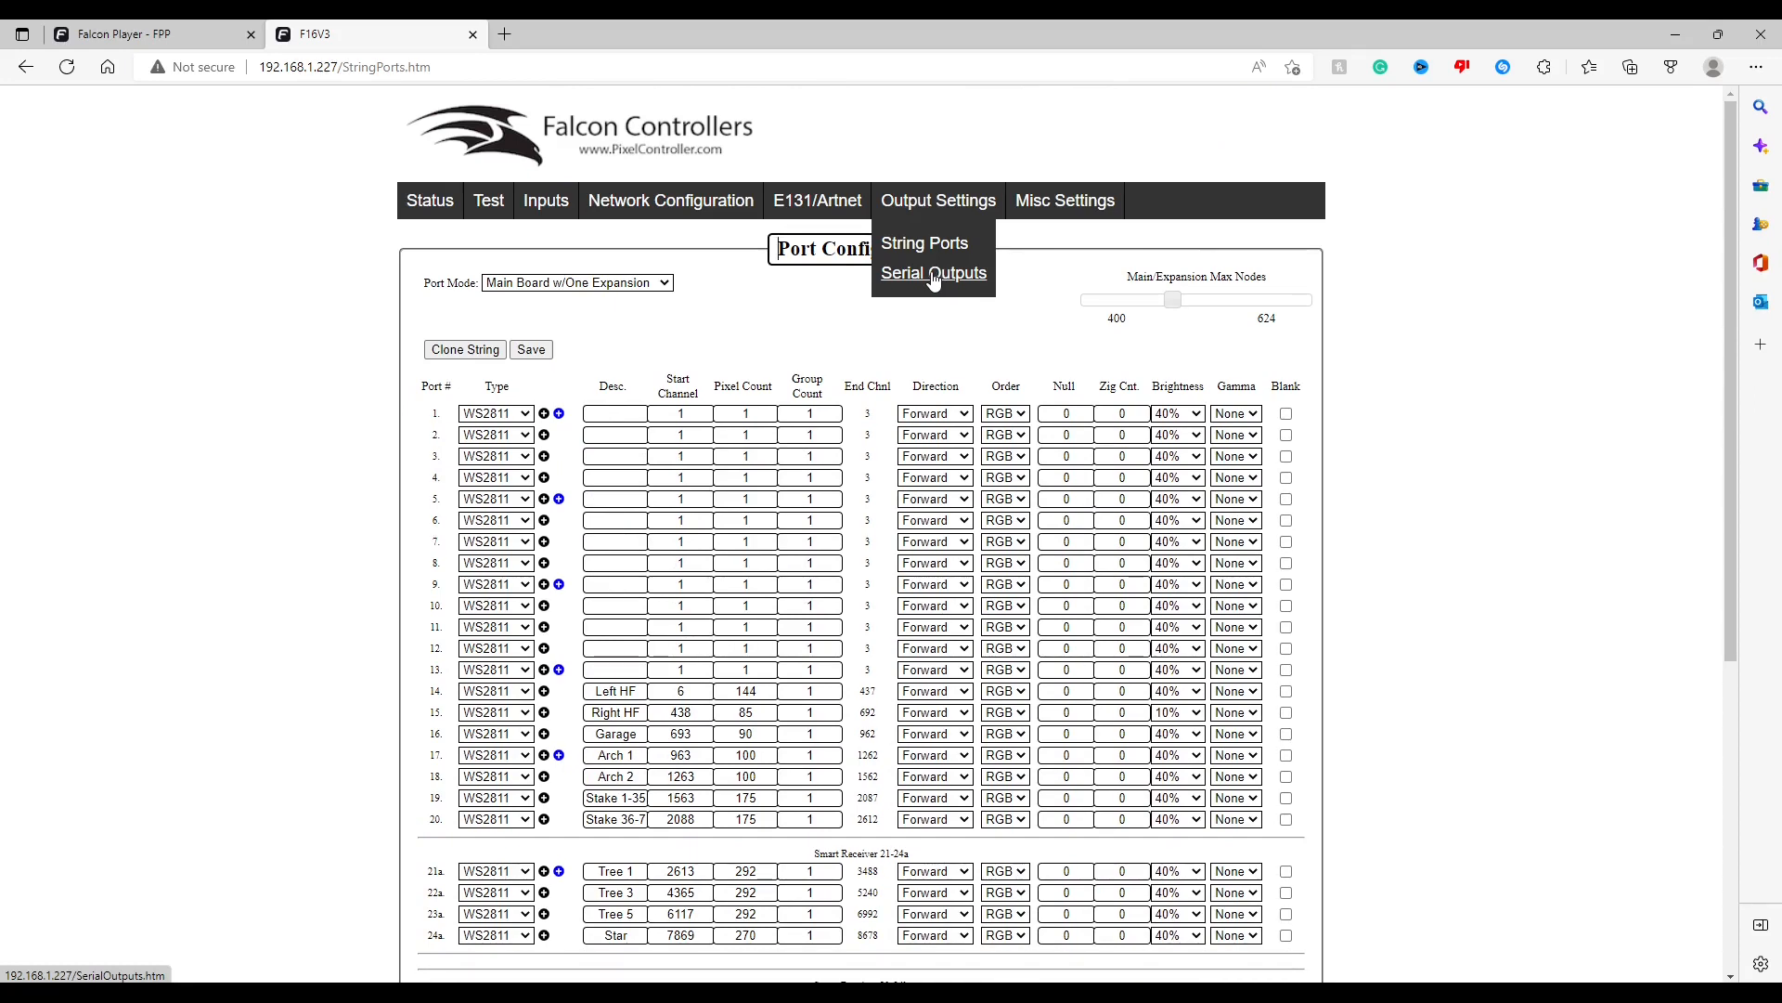
click(934, 277)
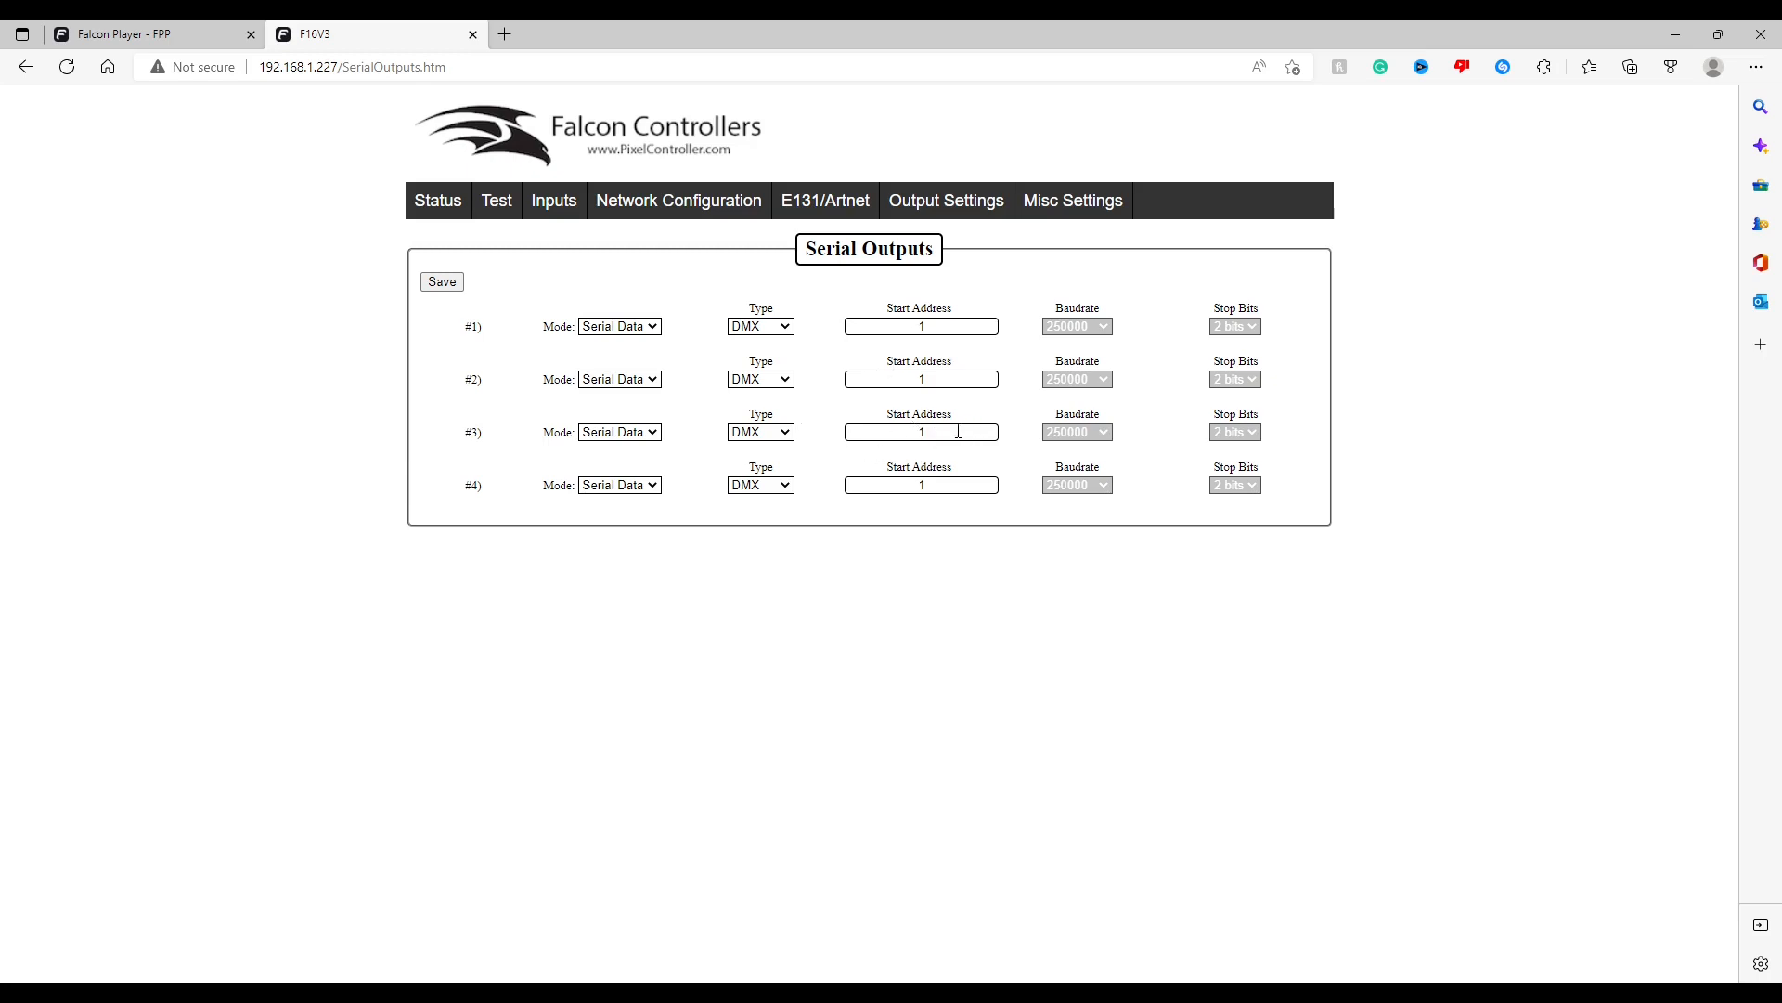
click(594, 432)
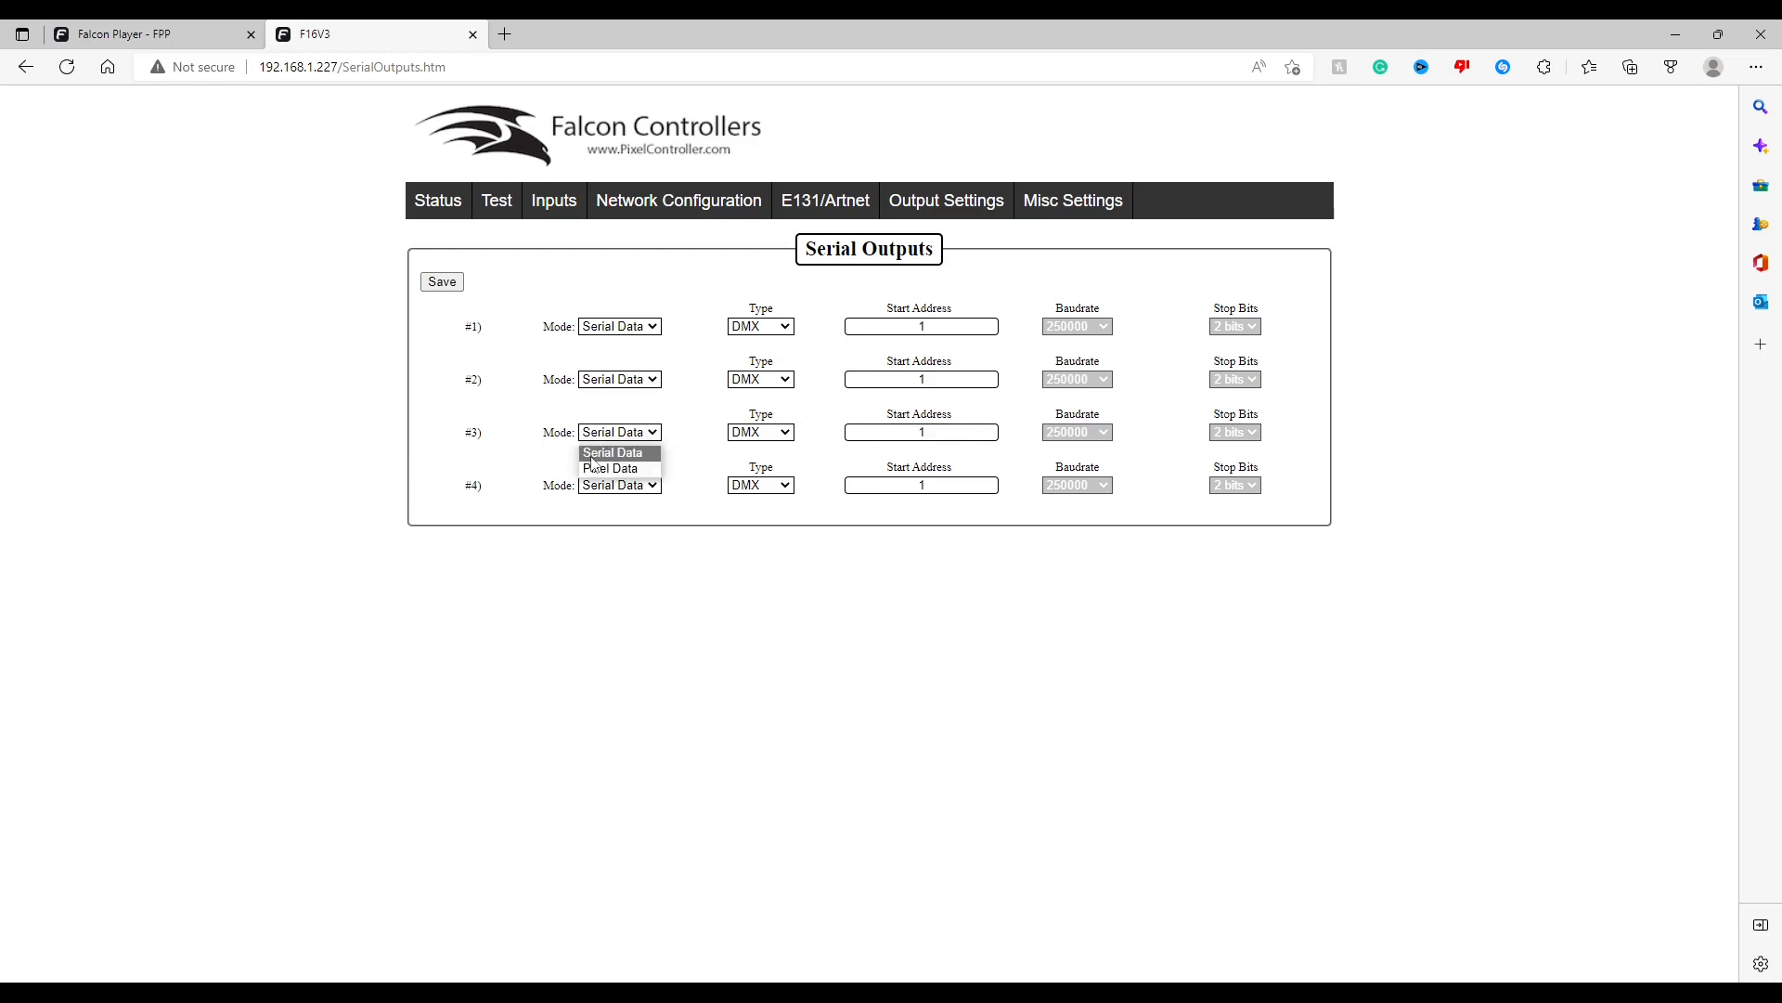
click(612, 453)
click(780, 433)
click(752, 451)
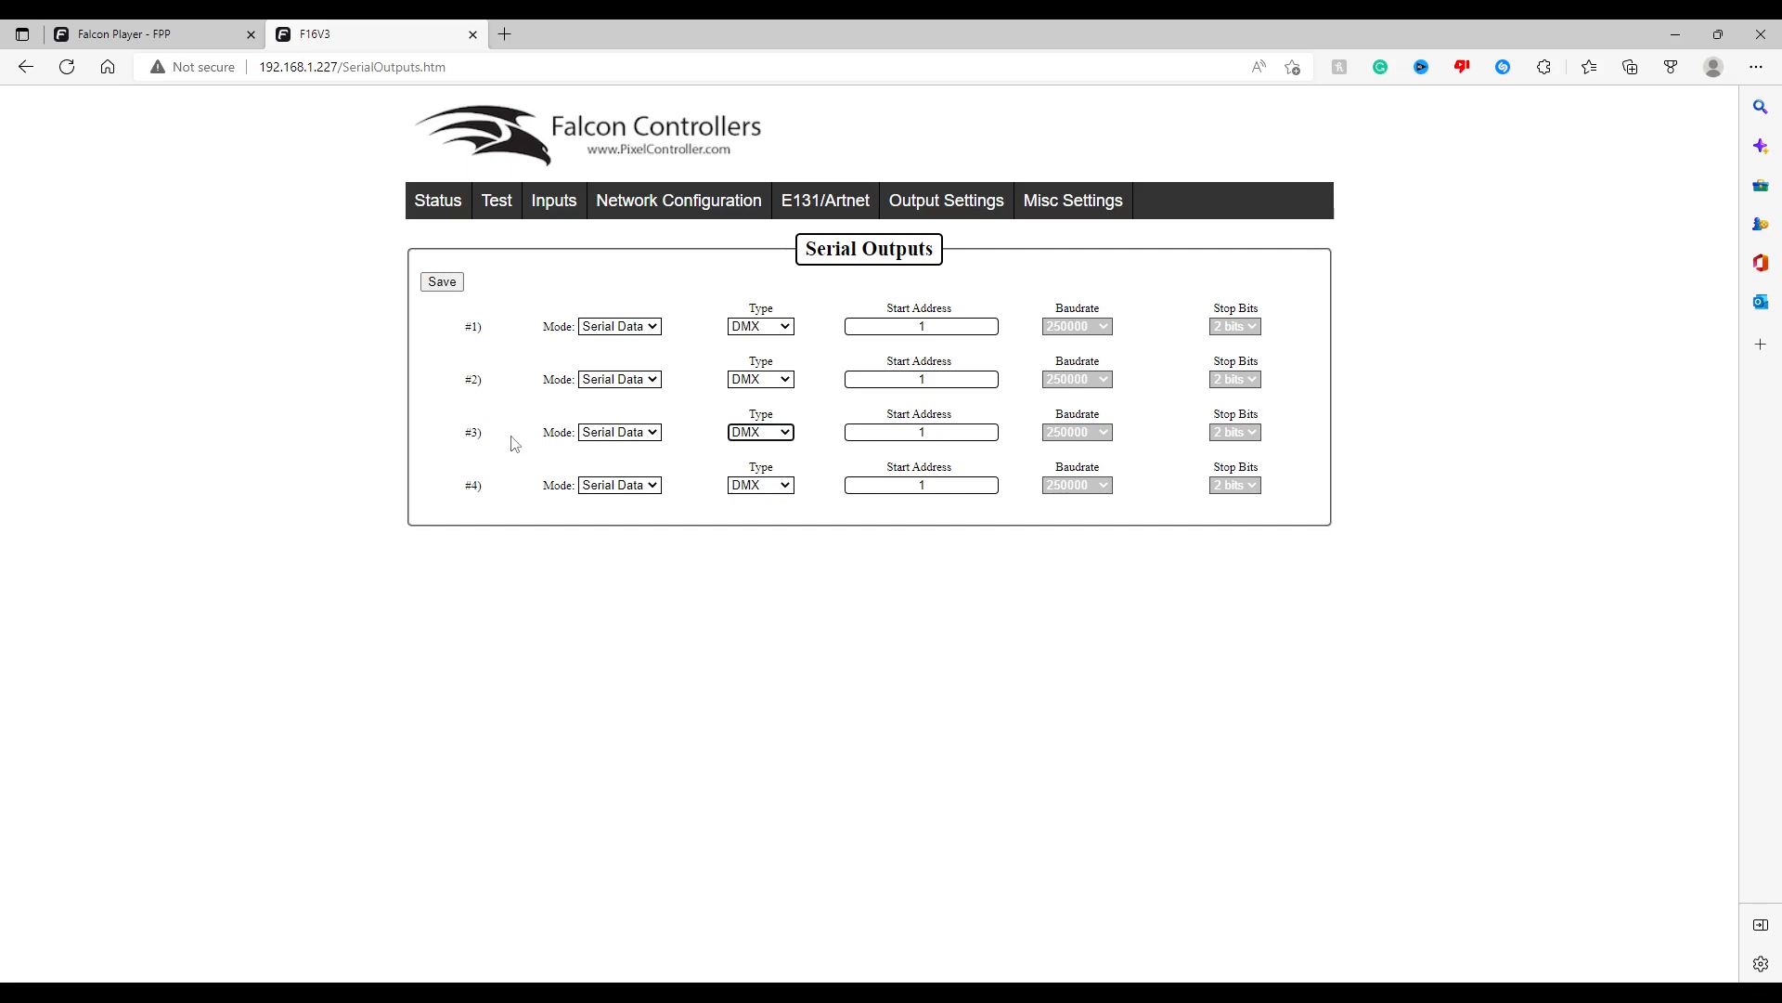
Set the start address of serial output #3 to 2056.
click(935, 432)
key(BackSpace)
text(2056)
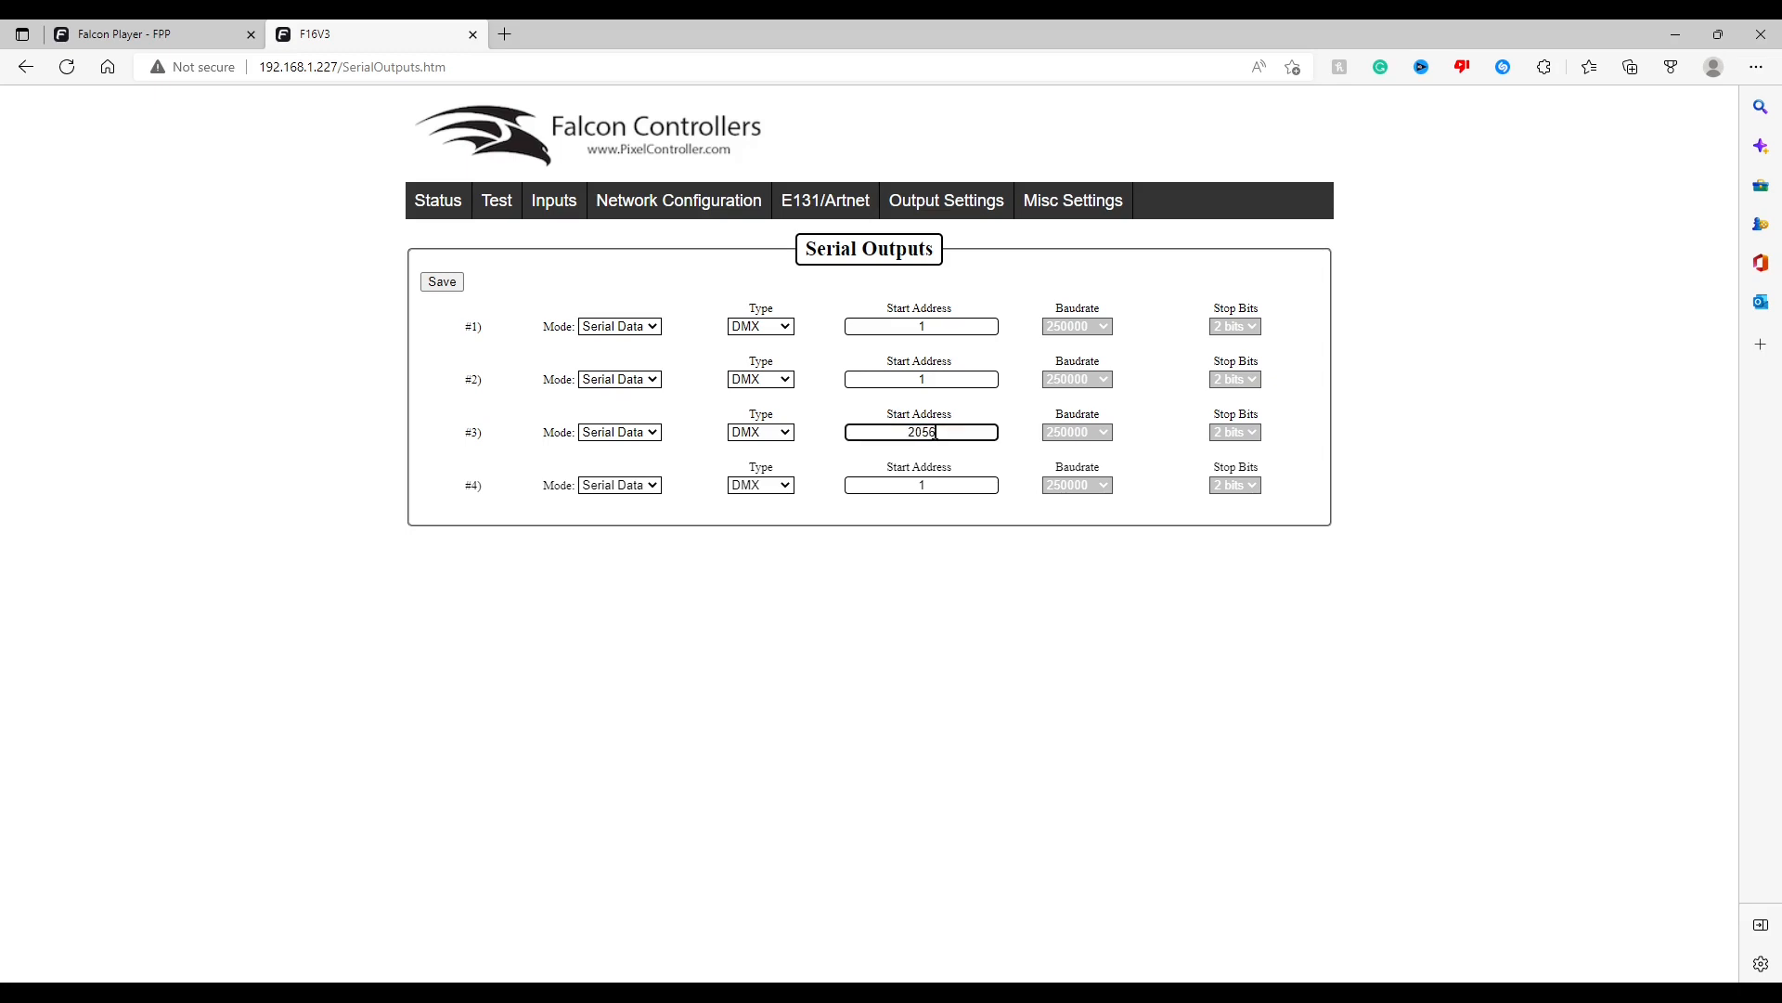
key(Return)
Return the start address of serial output #3 to 1.
double_click(887, 440)
text(1)
key(Return)
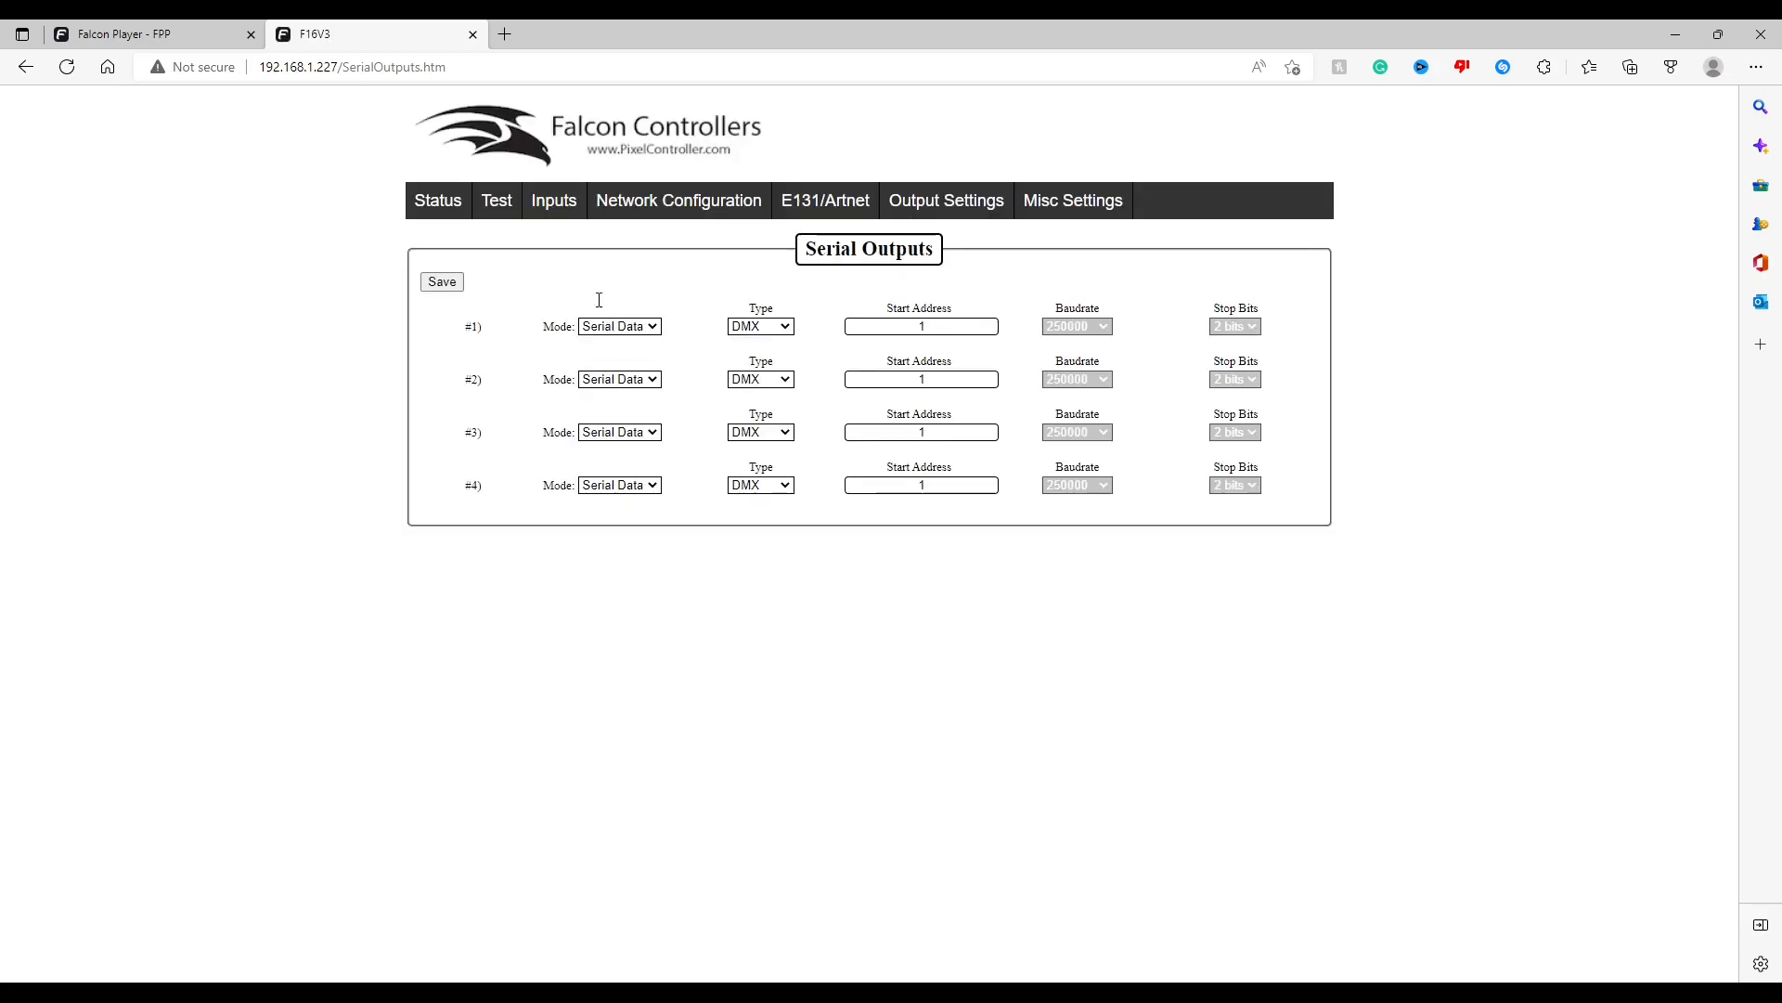